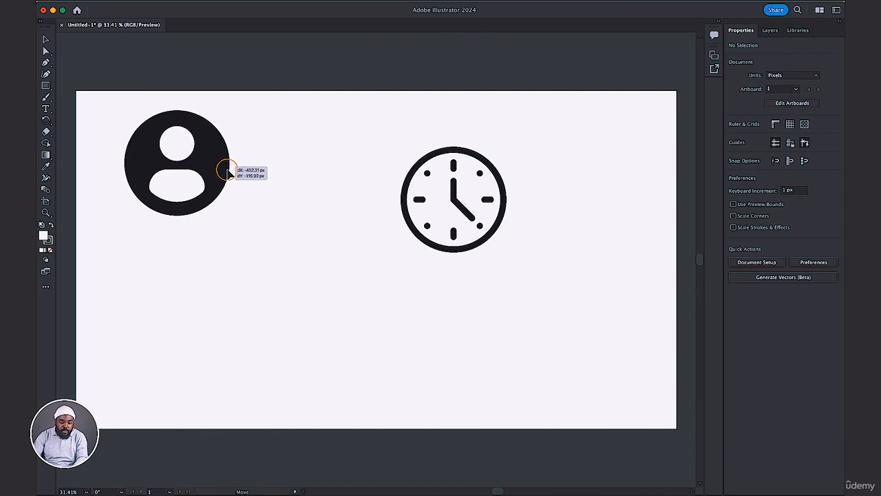
# Step: Move the clock icon closer to the profile icon, near the top of the artboard
pyautogui.keyDown('shift'); pyautogui.click(413, 202); pyautogui.keyUp('shift')
pyautogui.moveTo(409, 210); pyautogui.dragTo(368, 173)
pyautogui.scroll(5, 287, 253)
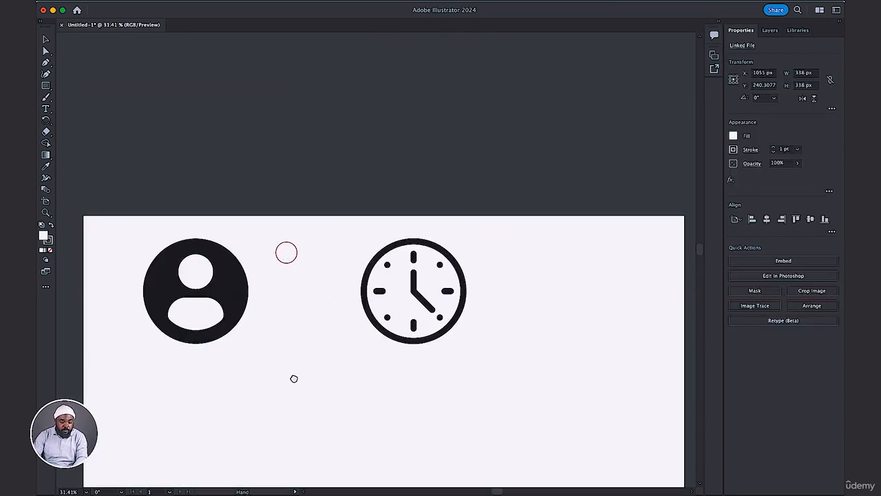
# Step: Park the profile icon above the artboard and scale it down proportionally to about 168 px wide
pyautogui.moveTo(228, 303); pyautogui.dragTo(269, 124)
pyautogui.moveTo(283, 190); pyautogui.dragTo(250, 141)
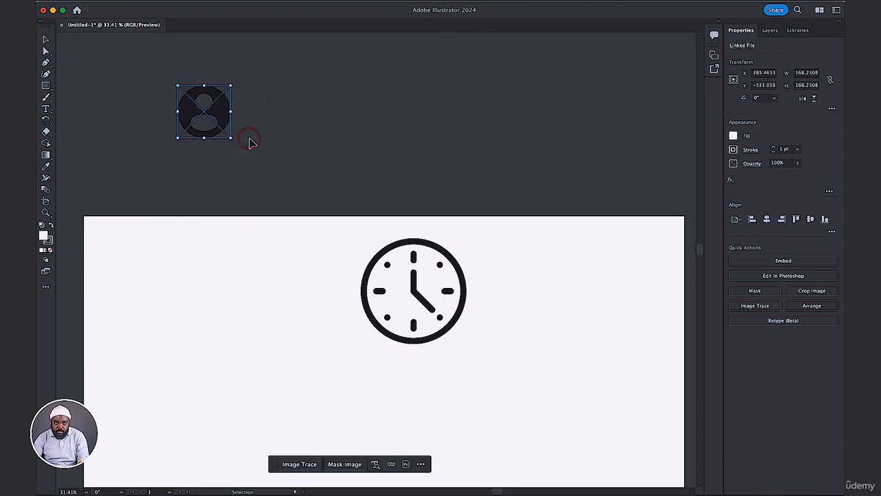
pyautogui.click(245, 239)
# Step: Reposition the clock icon near the upper middle of the artboard, leaving free space around it
pyautogui.moveTo(315, 311); pyautogui.dragTo(289, 223)
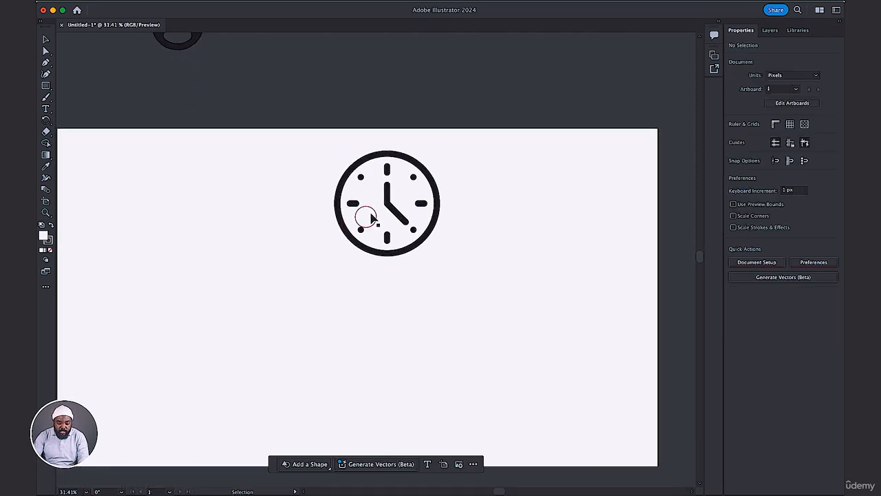
pyautogui.moveTo(394, 205); pyautogui.dragTo(366, 226)
pyautogui.press('super+plus')
pyautogui.moveTo(380, 269); pyautogui.dragTo(323, 261)
pyautogui.moveTo(438, 267); pyautogui.dragTo(435, 214)
pyautogui.click(436, 213)
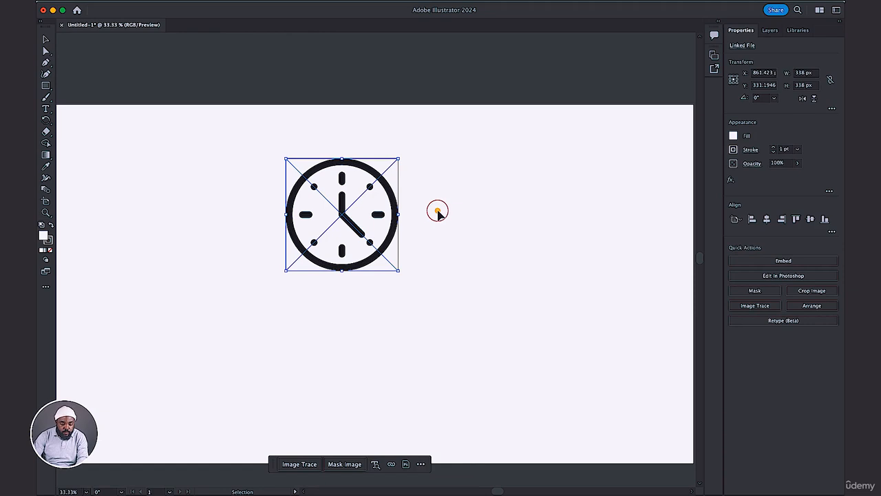
pyautogui.click(438, 213)
pyautogui.moveTo(333, 218); pyautogui.dragTo(363, 212)
pyautogui.click(498, 212)
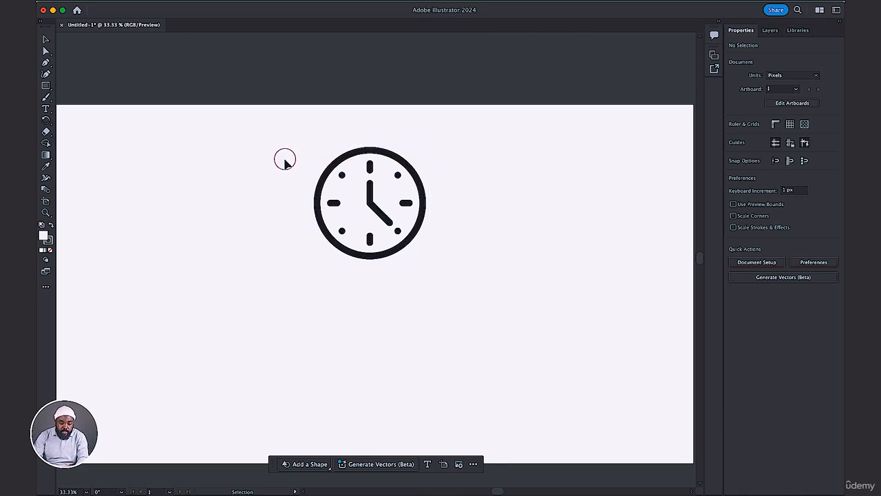
pyautogui.moveTo(280, 165); pyautogui.dragTo(238, 194)
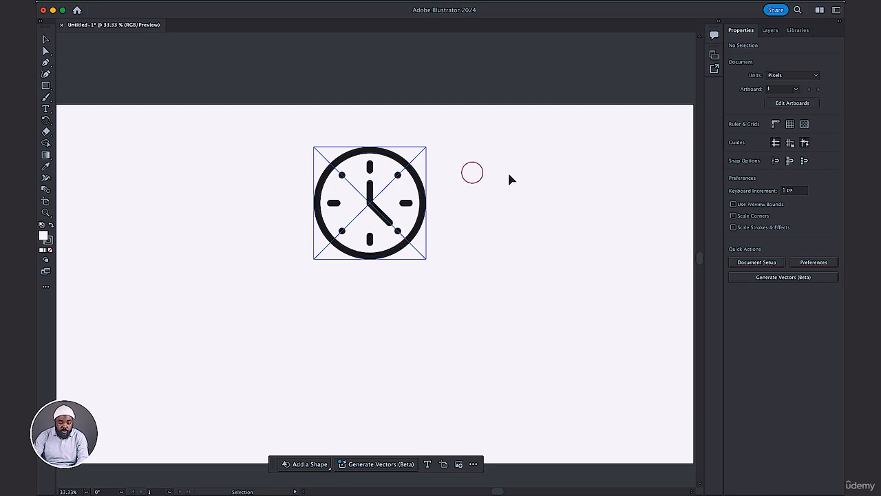
pyautogui.click(535, 181)
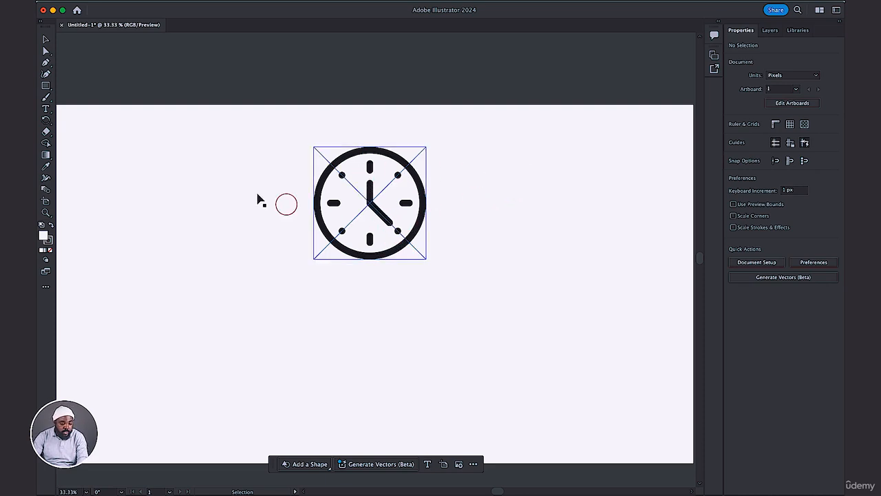
# Step: Draw a circle about 242 px in diameter in the empty area below the clock icon with the Ellipse tool
pyautogui.moveTo(47, 87); pyautogui.dragTo(71, 98)
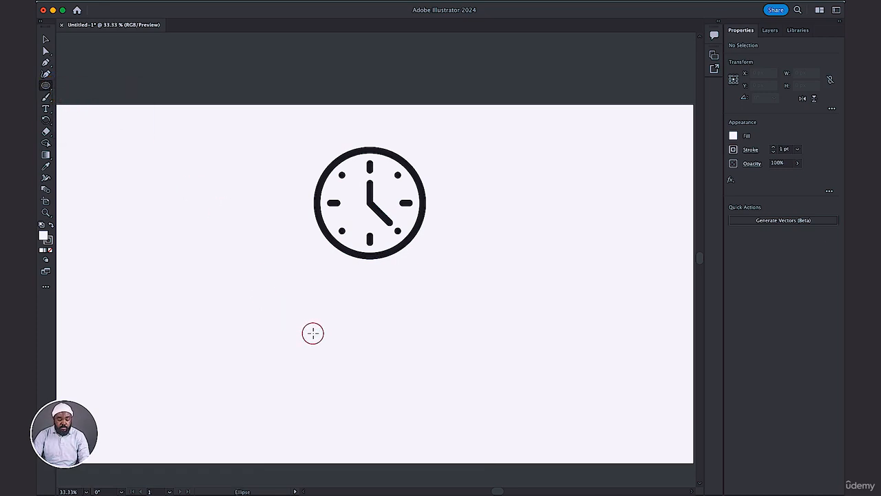
pyautogui.moveTo(313, 334); pyautogui.dragTo(367, 411)
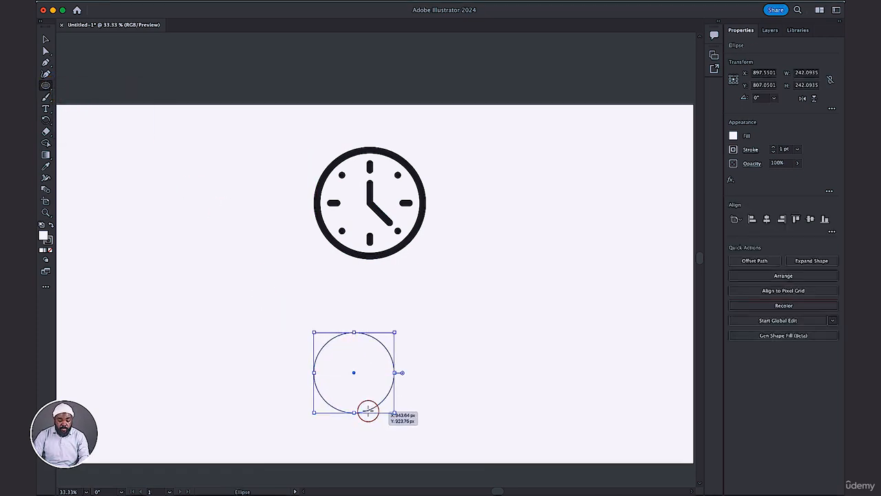
# Step: Set the new circle's stroke weight to 25 pt
pyautogui.click(775, 148)
pyautogui.click(774, 148)
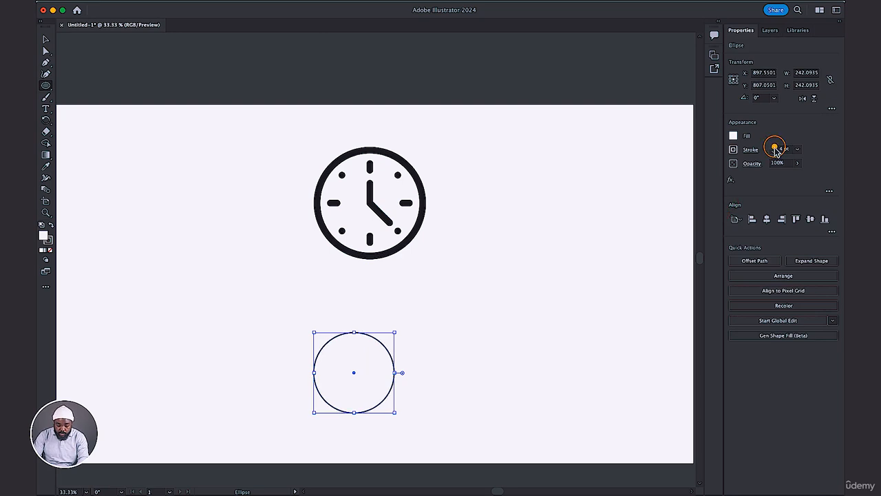
pyautogui.click(774, 147)
pyautogui.click(775, 147)
pyautogui.click(775, 147)
pyautogui.click(775, 147)
pyautogui.click(774, 148)
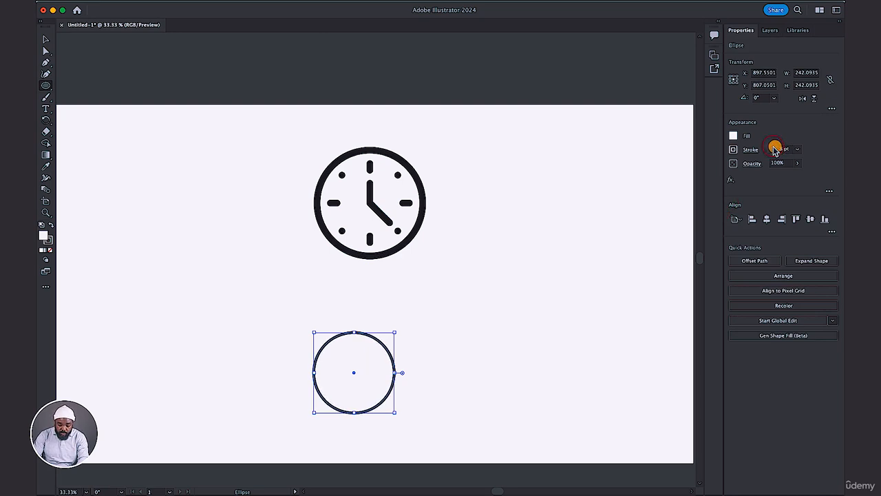
pyautogui.click(775, 147)
pyautogui.click(775, 148)
pyautogui.click(775, 147)
pyautogui.click(775, 147)
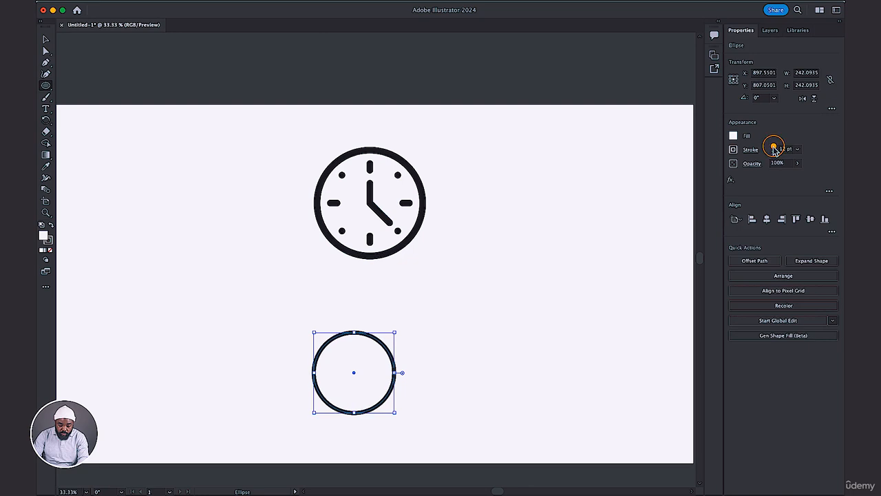
pyautogui.click(774, 147)
pyautogui.click(774, 148)
pyautogui.click(774, 148)
pyautogui.click(774, 148)
pyautogui.click(775, 148)
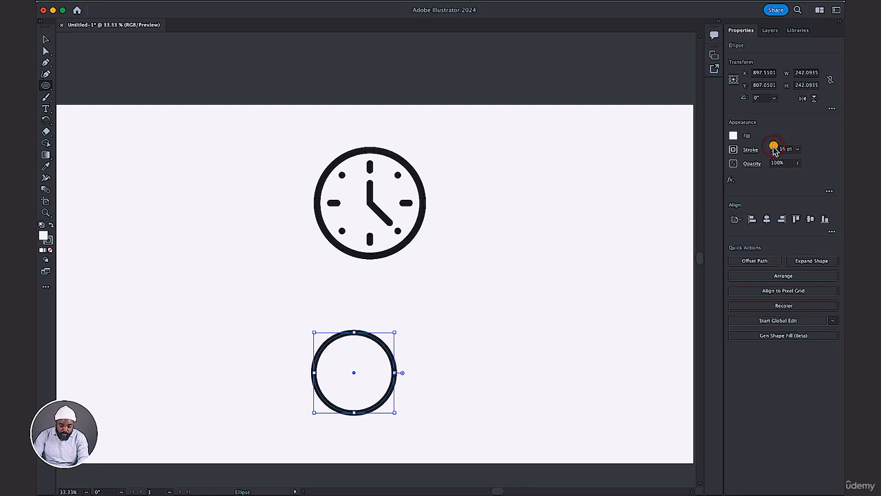
pyautogui.click(774, 148)
pyautogui.click(775, 148)
pyautogui.click(775, 147)
pyautogui.click(775, 147)
pyautogui.click(775, 147)
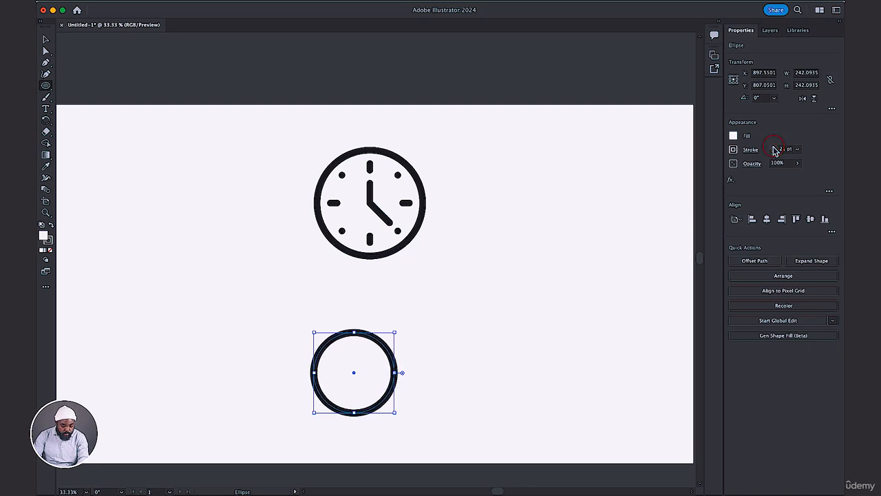
pyautogui.click(775, 148)
pyautogui.click(774, 147)
pyautogui.click(774, 148)
pyautogui.click(775, 148)
pyautogui.click(775, 147)
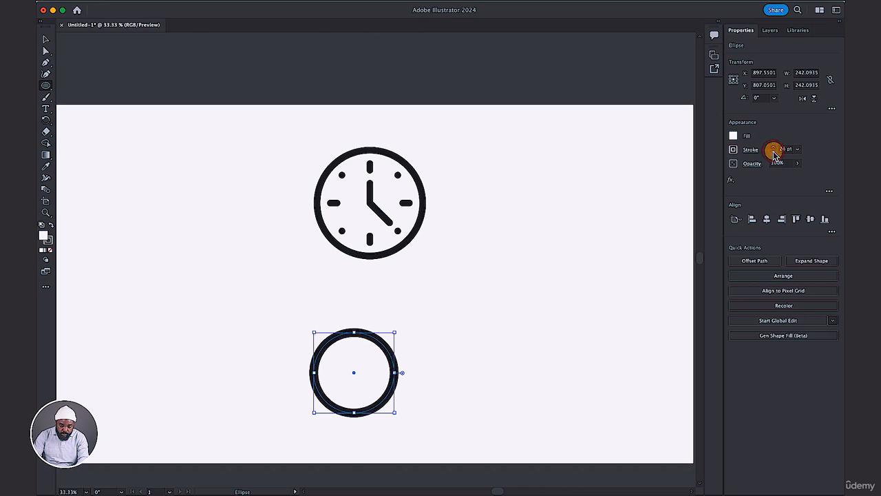
pyautogui.click(775, 147)
pyautogui.click(774, 147)
pyautogui.click(774, 148)
pyautogui.click(774, 148)
pyautogui.click(774, 148)
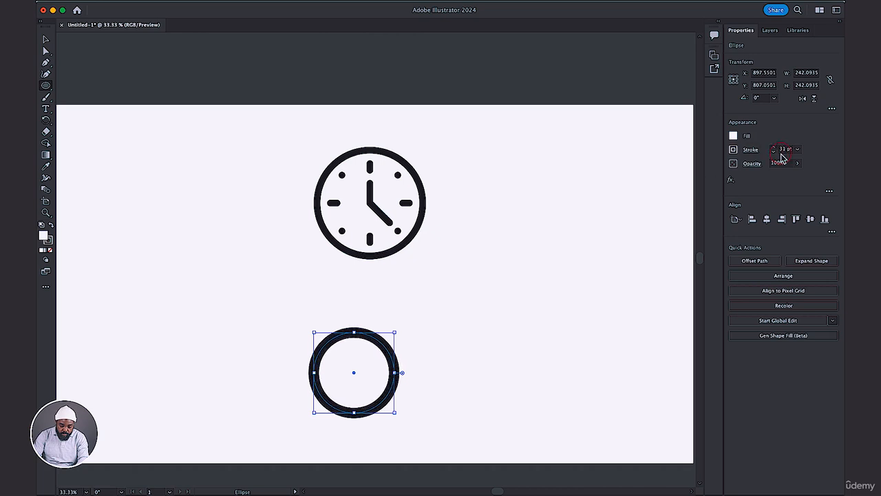
pyautogui.click(774, 148)
pyautogui.press('super+z')
pyautogui.press('super+z')
pyautogui.press('super+z')
pyautogui.press('super+z')
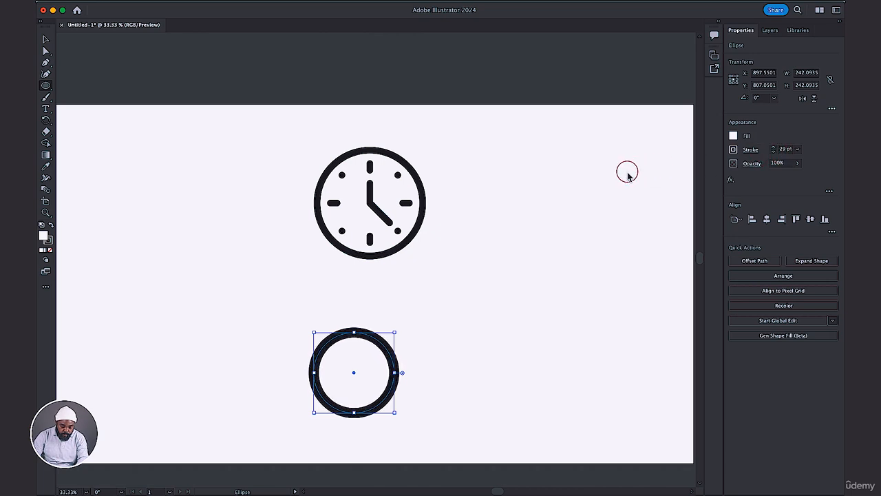
pyautogui.click(775, 151)
pyautogui.click(775, 151)
pyautogui.click(775, 151)
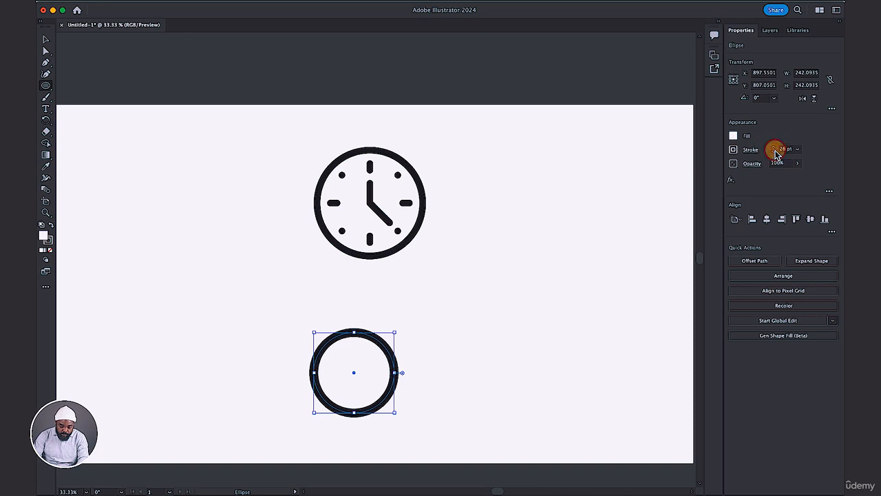
pyautogui.click(775, 151)
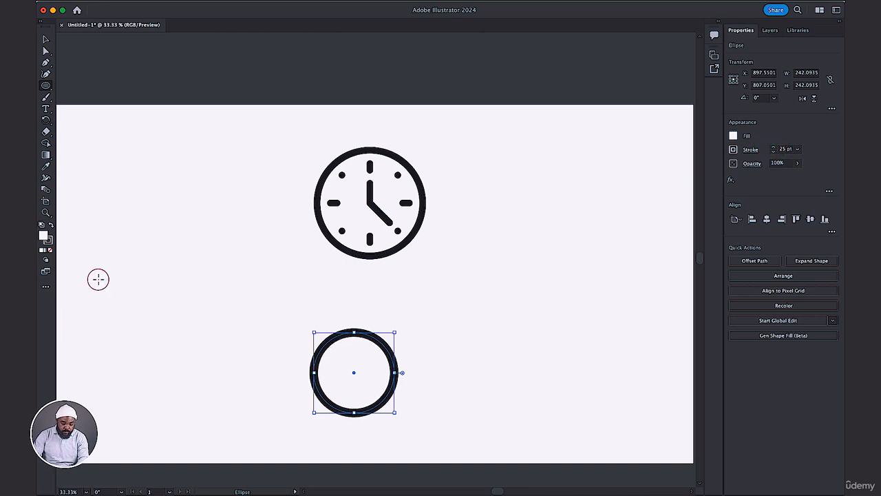
# Step: Set the new circle's fill to None
pyautogui.click(732, 135)
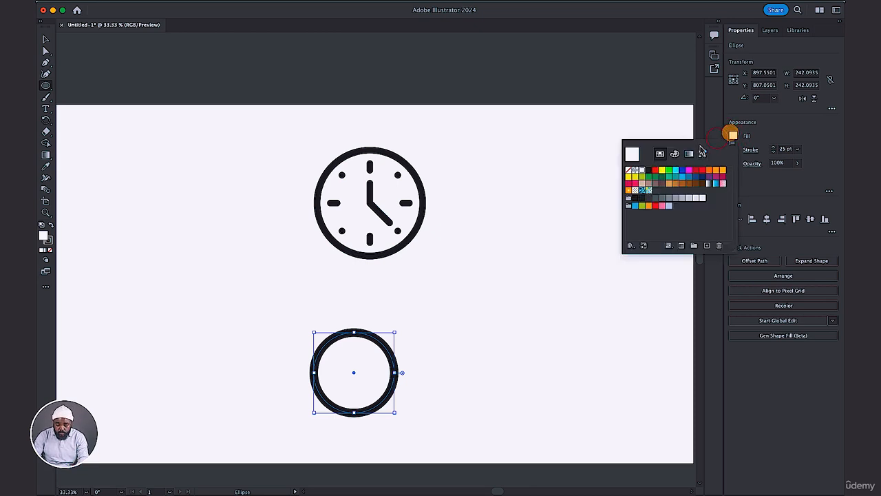
pyautogui.click(632, 173)
pyautogui.click(753, 138)
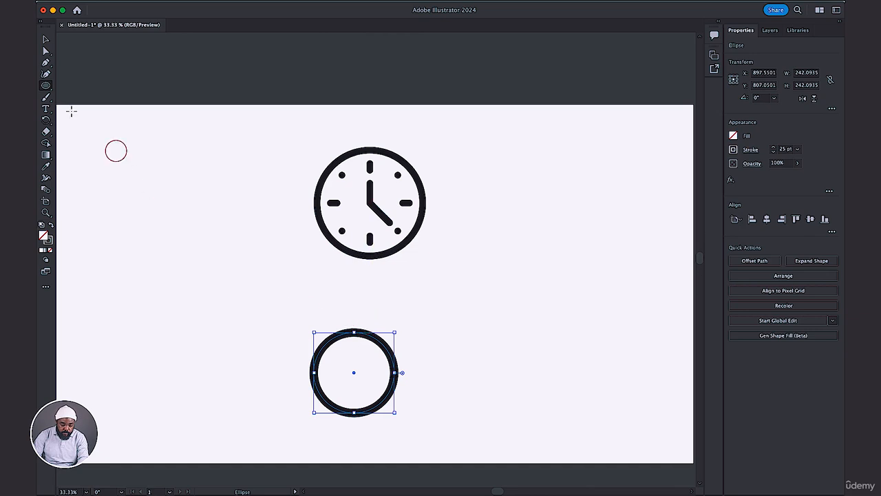
# Step: Move the circle to the right of the clock icon and scale it proportionally to about 312 px in diameter
pyautogui.click(43, 42)
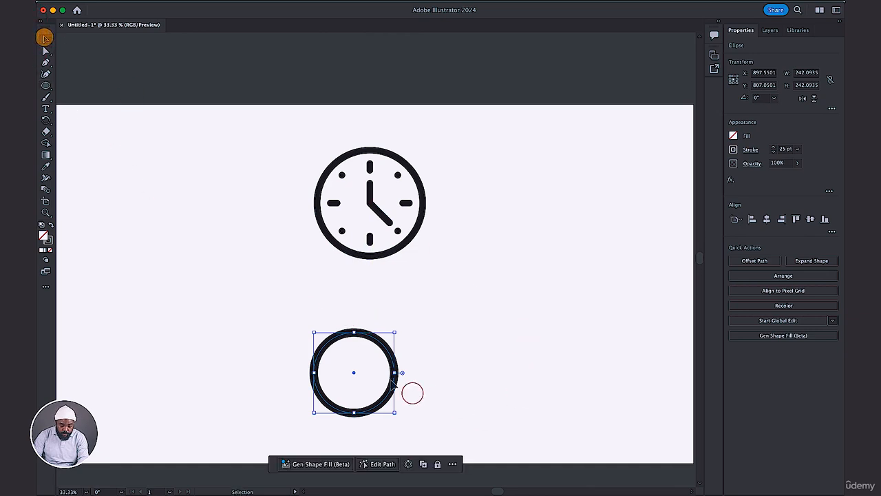
pyautogui.moveTo(391, 358); pyautogui.dragTo(542, 177)
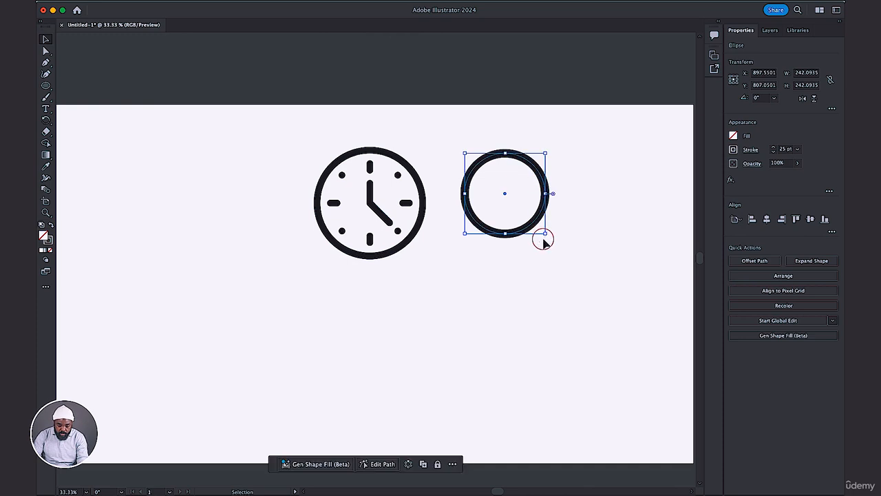
pyautogui.moveTo(546, 234); pyautogui.dragTo(569, 255)
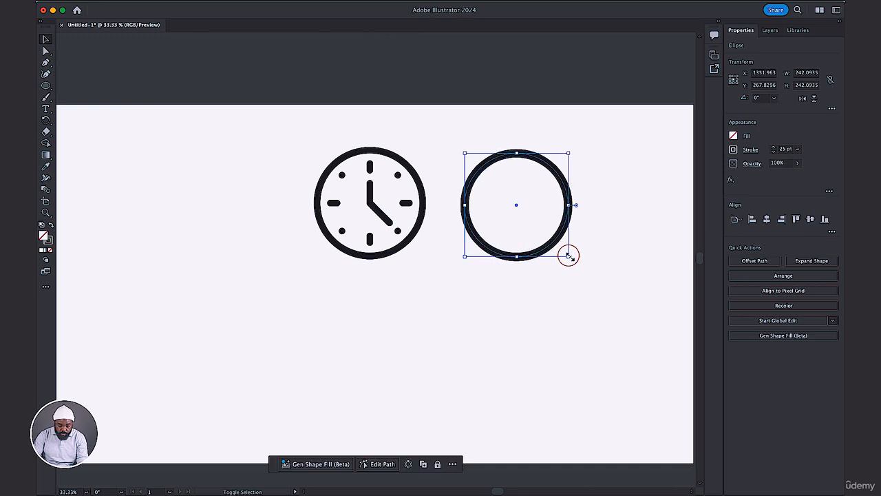
# Step: Set the stroke weight of the circle beside the clock icon to 20 pt and deselect it
pyautogui.click(774, 152)
pyautogui.click(774, 152)
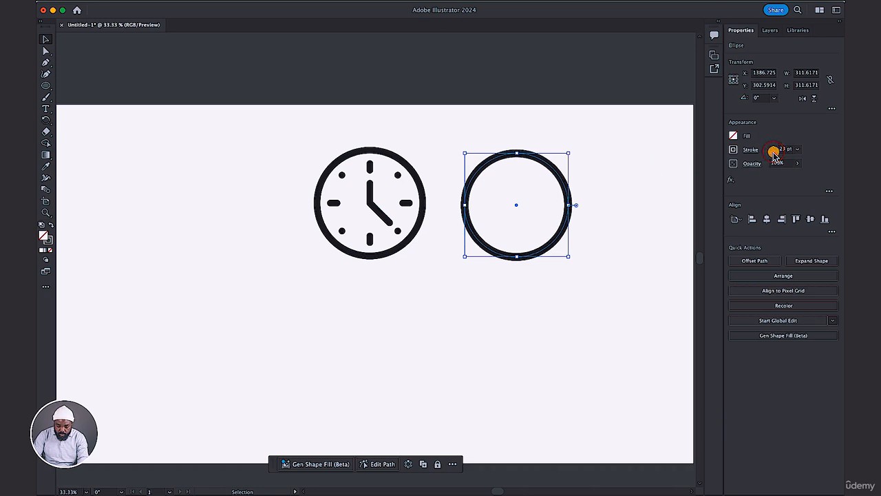
pyautogui.click(774, 152)
pyautogui.click(774, 152)
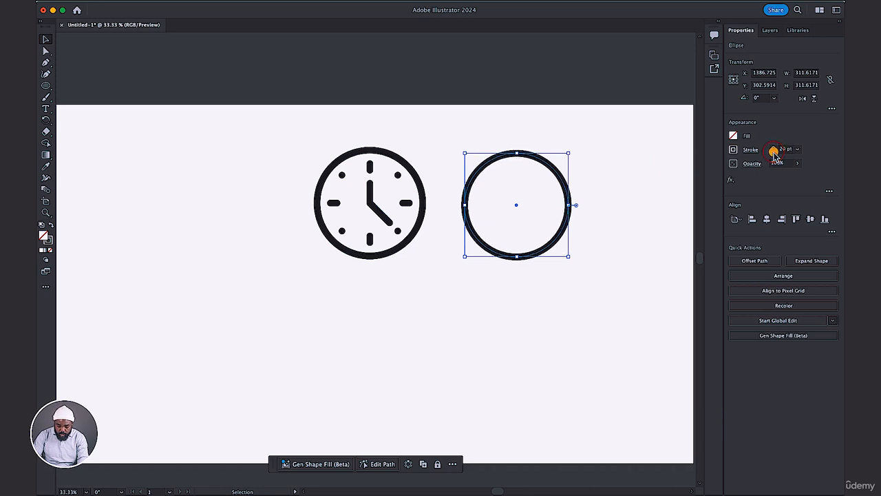
pyautogui.click(513, 330)
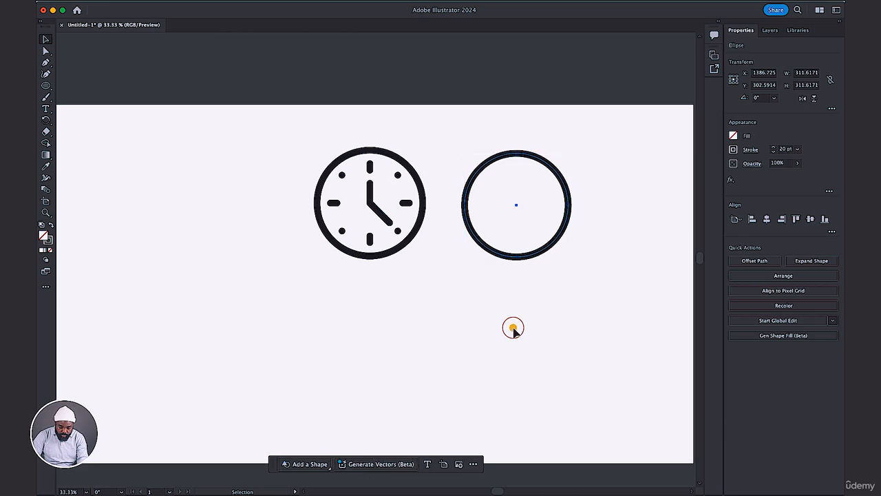
# Step: Expand the outlined circle beside the clock icon into a filled shape and deselect it
pyautogui.click(503, 241)
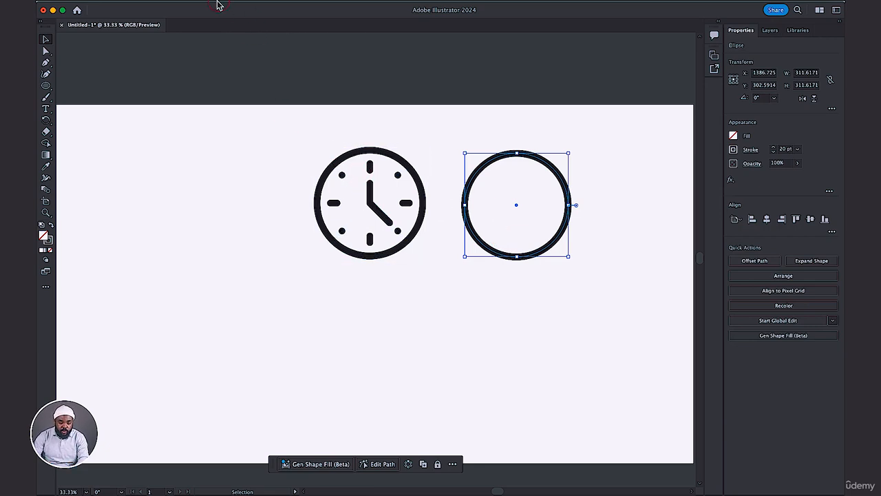
pyautogui.click(146, 3)
pyautogui.click(158, 127)
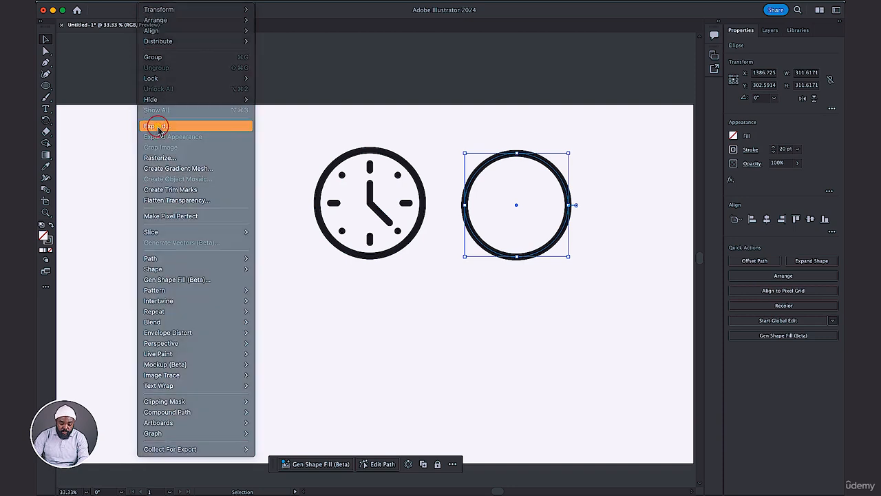
pyautogui.click(463, 310)
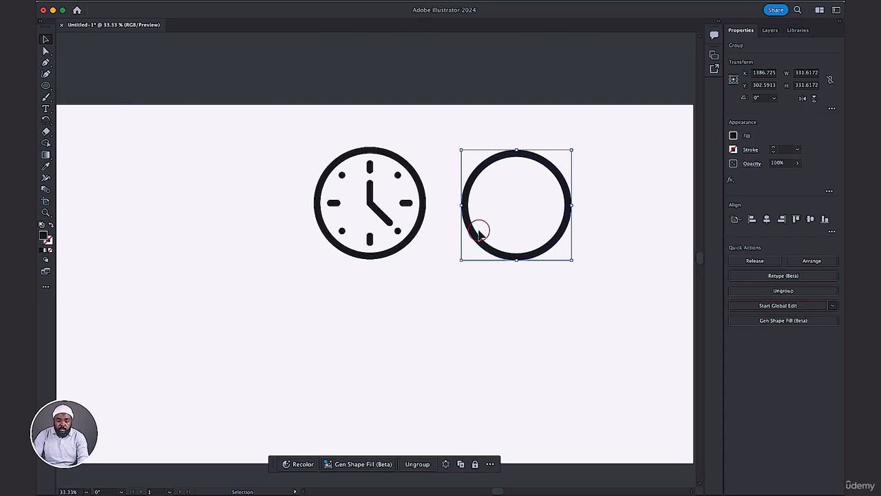
pyautogui.click(604, 256)
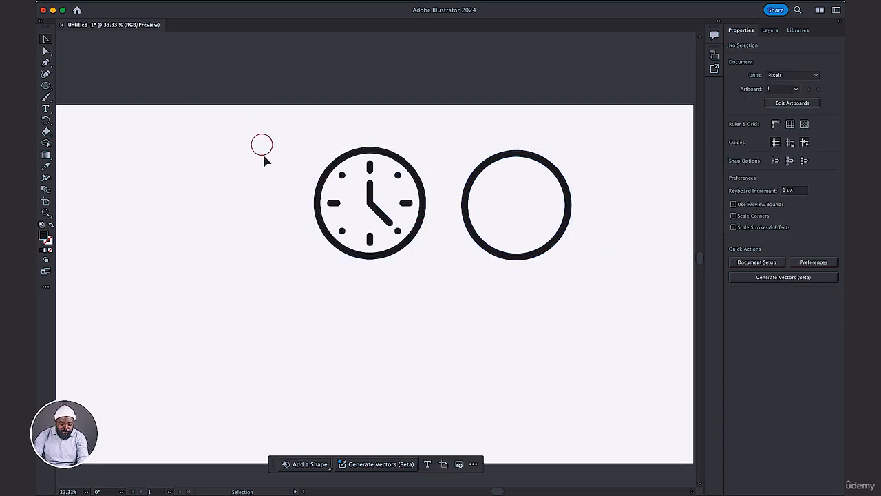
# Step: Draw a small solid black circle about 22 px in diameter below the clock icon and deselect it
pyautogui.click(48, 88)
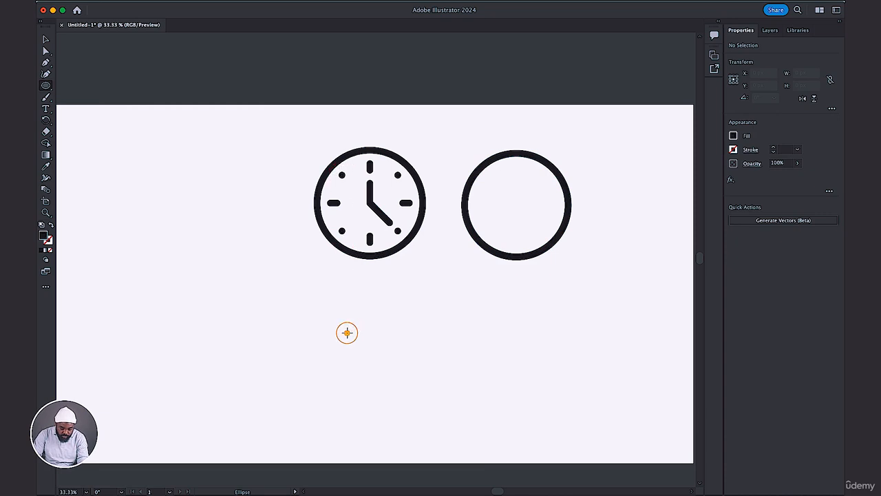
pyautogui.moveTo(347, 333); pyautogui.dragTo(350, 337)
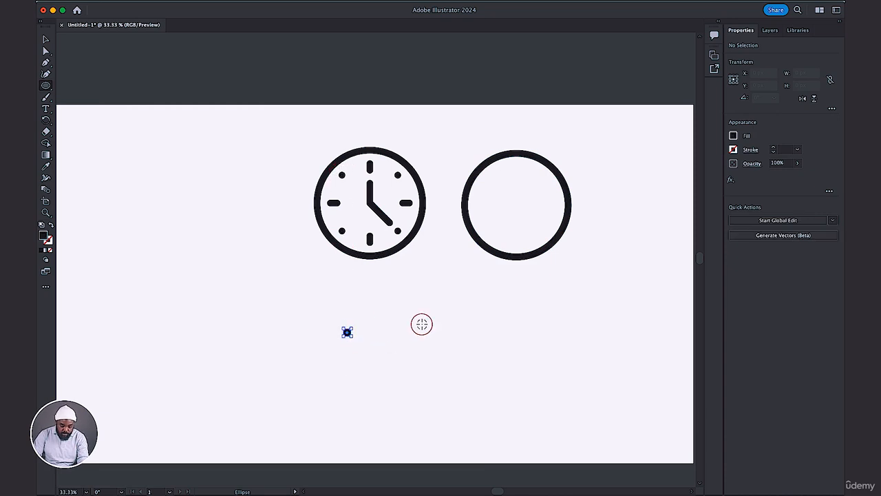
pyautogui.click(48, 41)
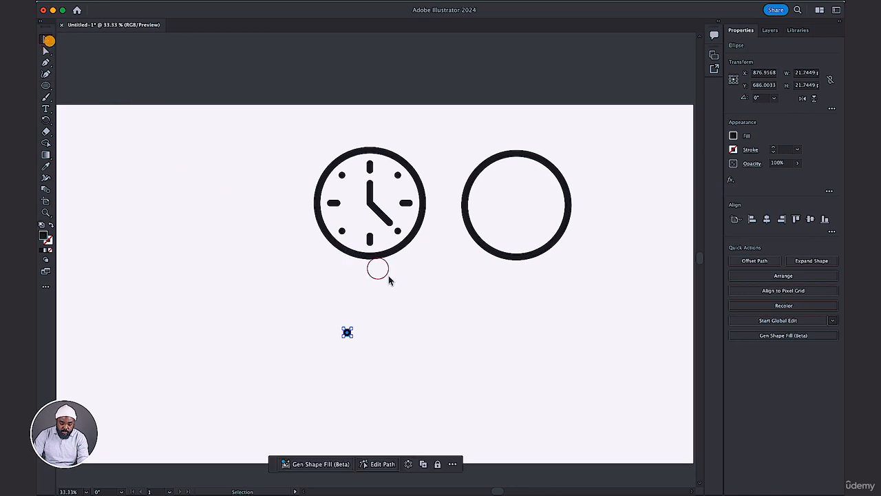
pyautogui.click(407, 295)
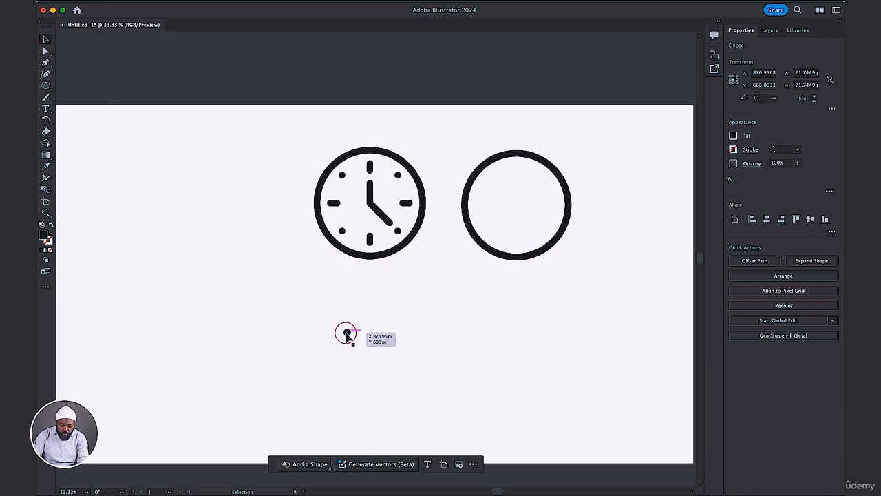
# Step: Move the small black dot inside the new ring and duplicate it into four symmetrical hour dots at the diagonal positions
pyautogui.moveTo(345, 332); pyautogui.dragTo(545, 183)
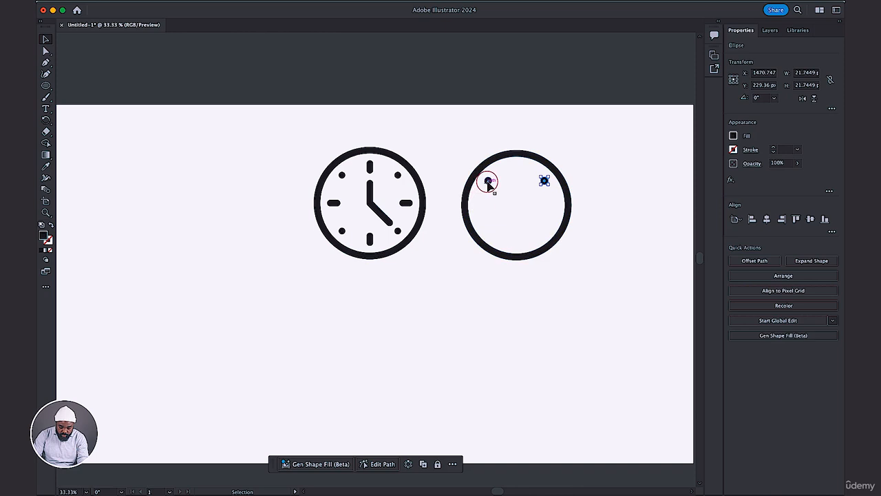
pyautogui.keyDown('shift'); pyautogui.click(488, 182); pyautogui.keyUp('shift')
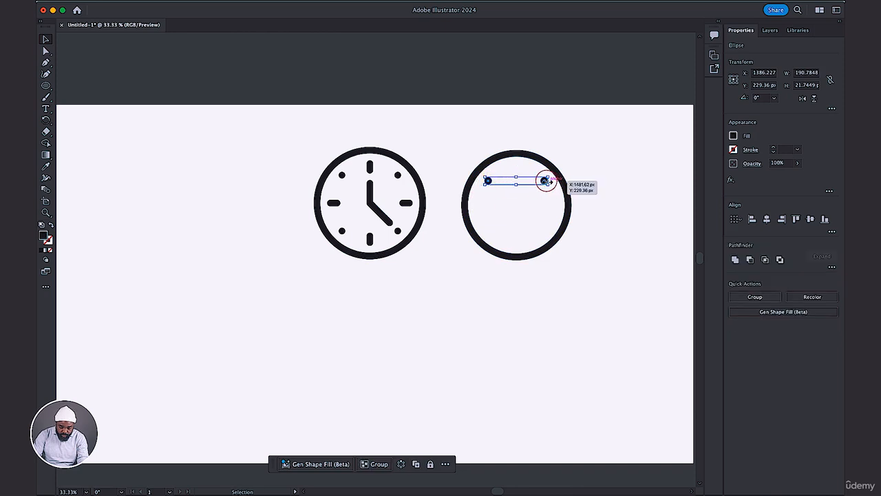
pyautogui.moveTo(544, 182); pyautogui.dragTo(541, 232)
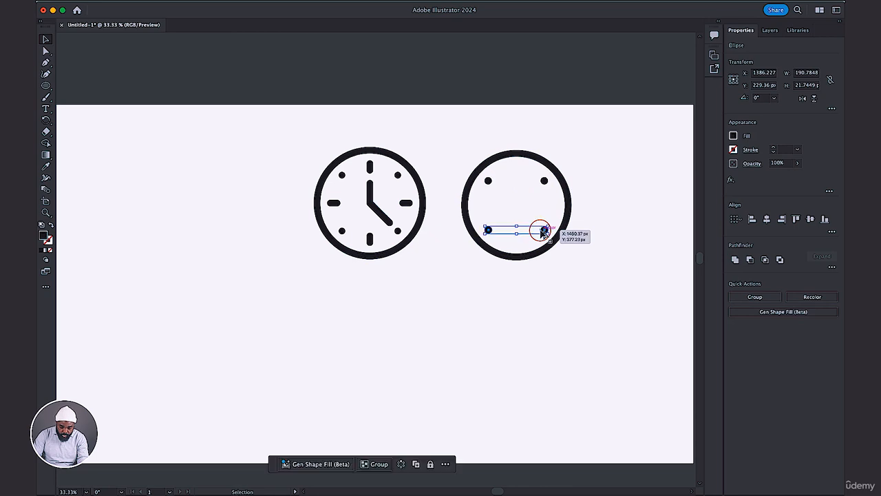
pyautogui.click(460, 316)
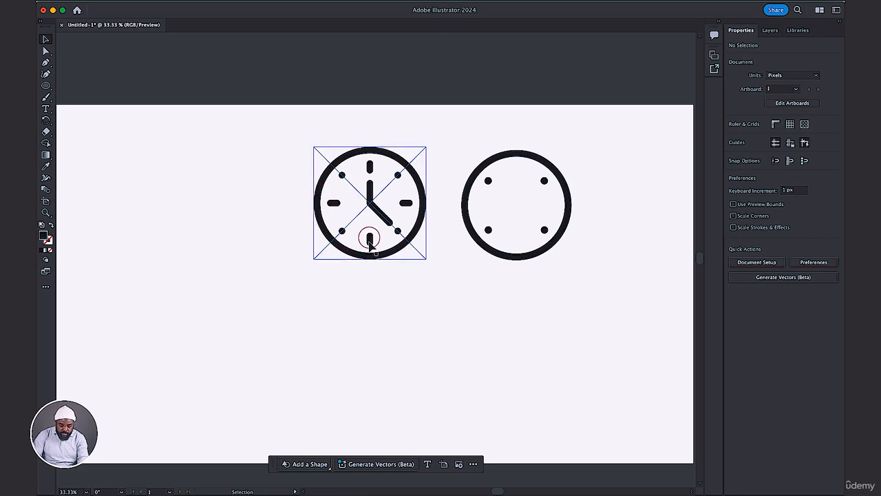
# Step: Draw a rectangle about 21 by 40 px over the reference clock's six o'clock marker and fully round its corners
pyautogui.moveTo(46, 87); pyautogui.dragTo(92, 131)
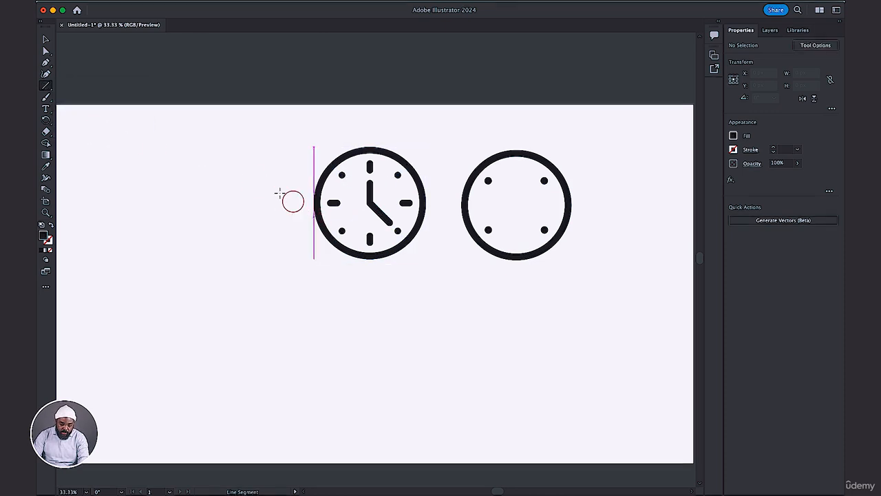
pyautogui.moveTo(48, 88); pyautogui.dragTo(69, 84)
pyautogui.press('super+plus')
pyautogui.press('super+plus')
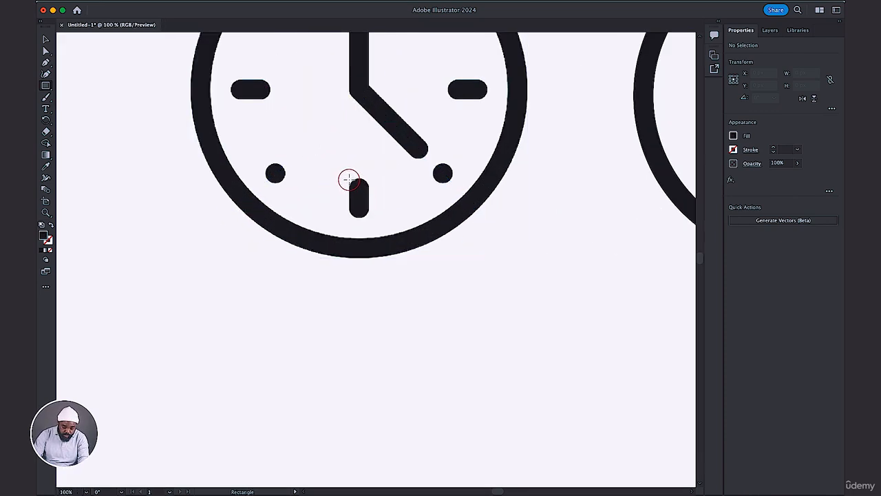
pyautogui.moveTo(349, 179); pyautogui.dragTo(369, 219)
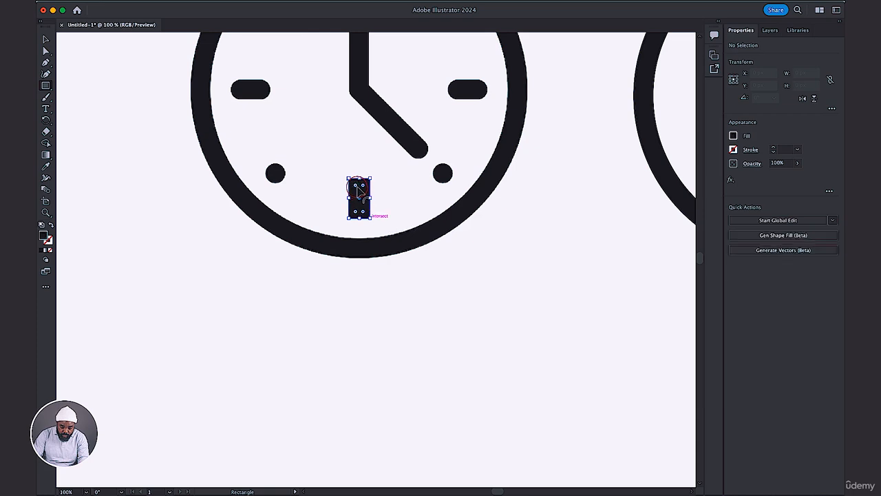
pyautogui.moveTo(361, 186); pyautogui.dragTo(346, 232)
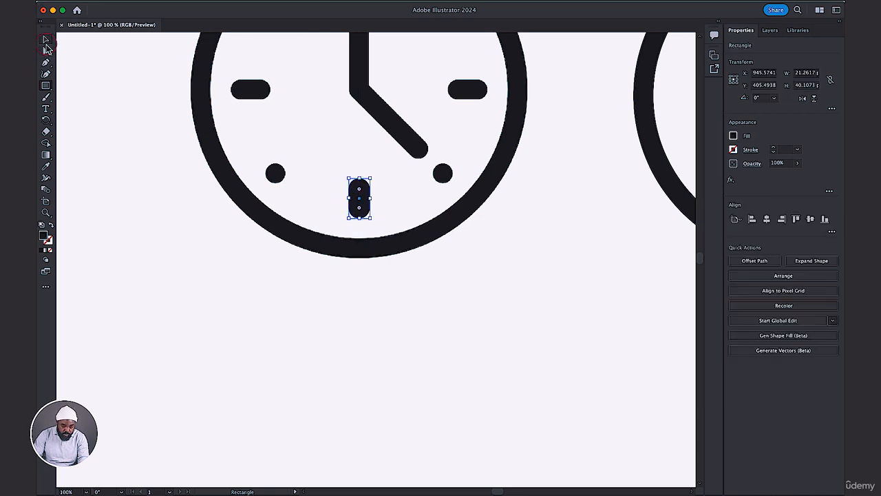
# Step: Move the rounded marker into the new ring and duplicate it to the 12, 3, 6 and 9 o'clock positions, with the side markers horizontal
pyautogui.click(46, 41)
pyautogui.click(507, 286)
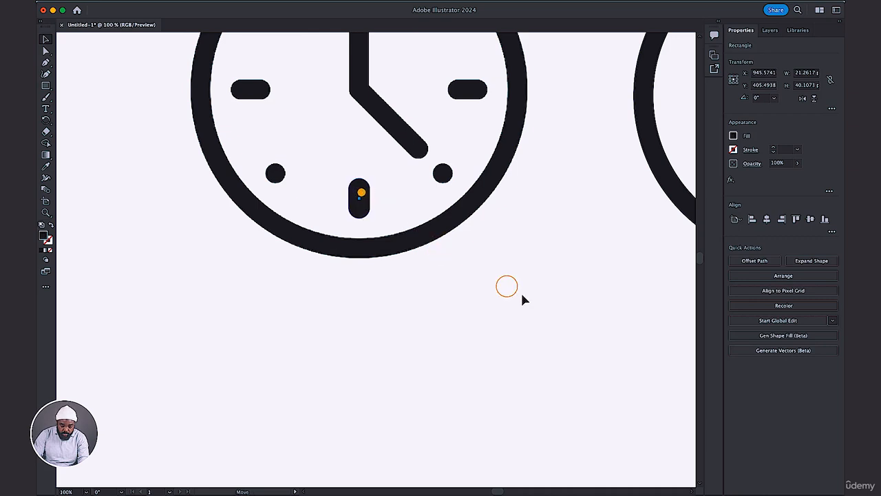
pyautogui.moveTo(359, 198); pyautogui.dragTo(584, 297)
pyautogui.press('super+minus')
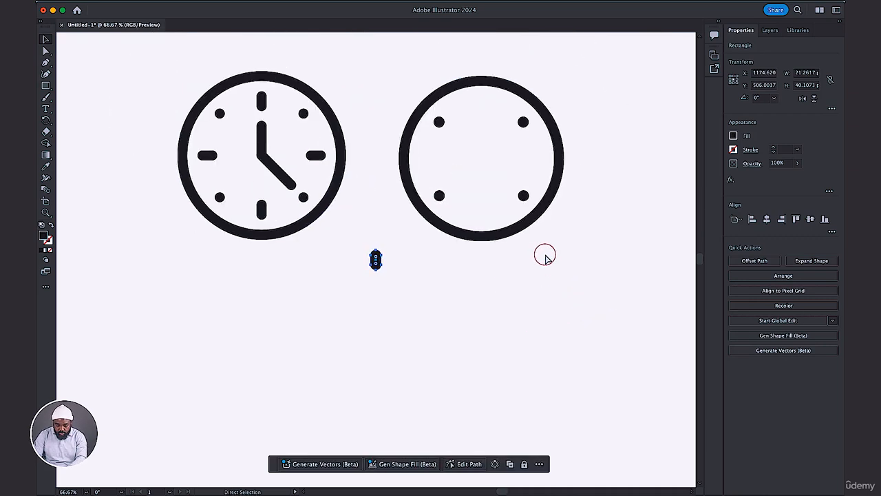
pyautogui.moveTo(375, 254); pyautogui.dragTo(483, 98)
pyautogui.moveTo(482, 100); pyautogui.dragTo(534, 159)
pyautogui.click(473, 156)
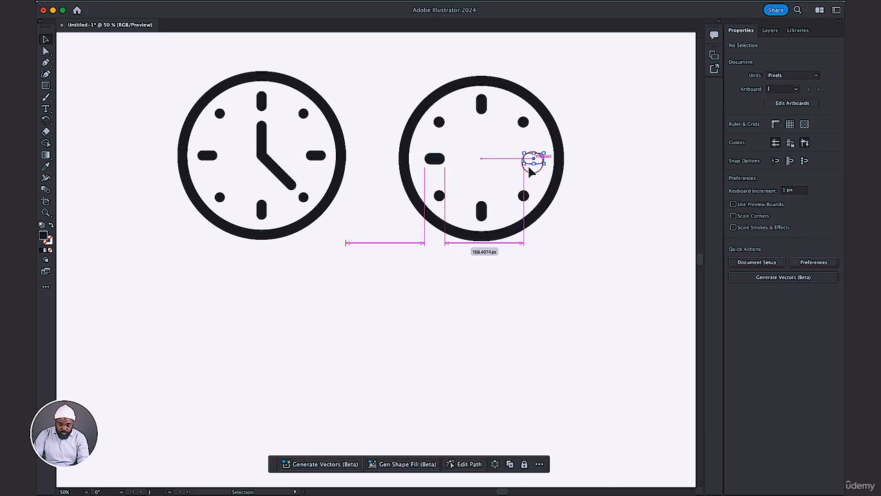
pyautogui.click(453, 328)
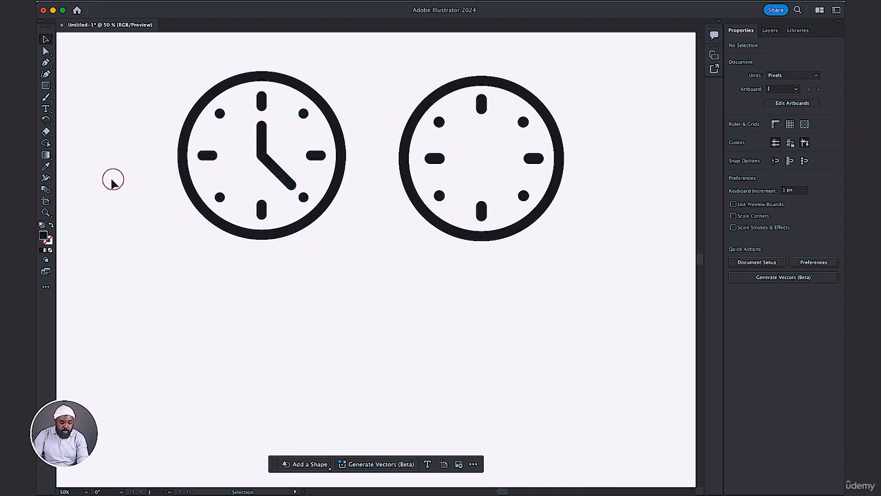
# Step: Trace the reference clock's two hands with the Pen tool as an open path of three anchor points through the centre
pyautogui.click(45, 62)
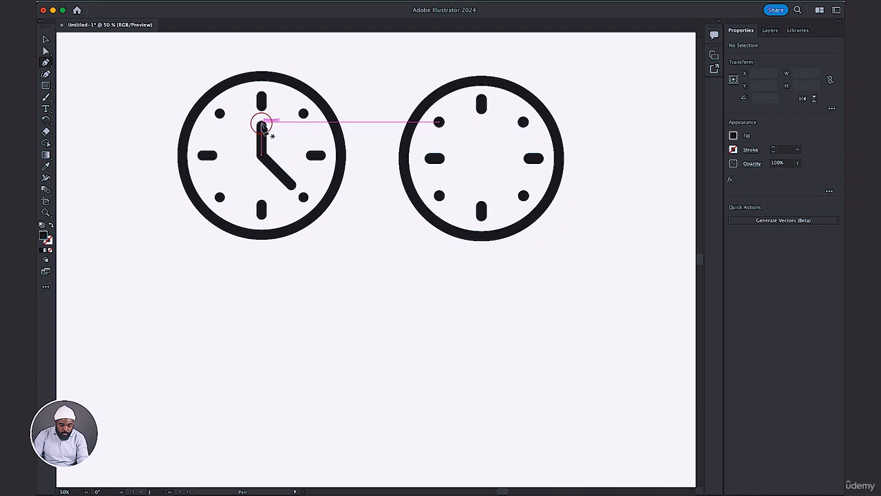
pyautogui.click(262, 124)
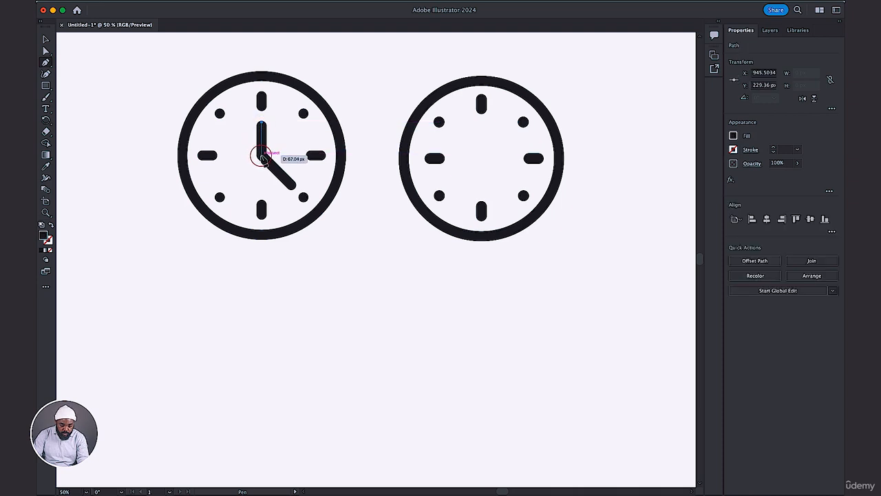
pyautogui.click(261, 157)
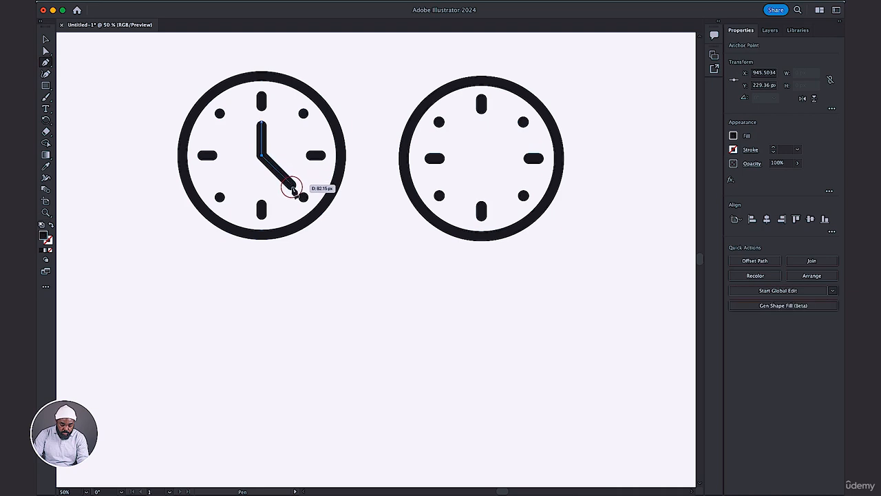
pyautogui.click(293, 189)
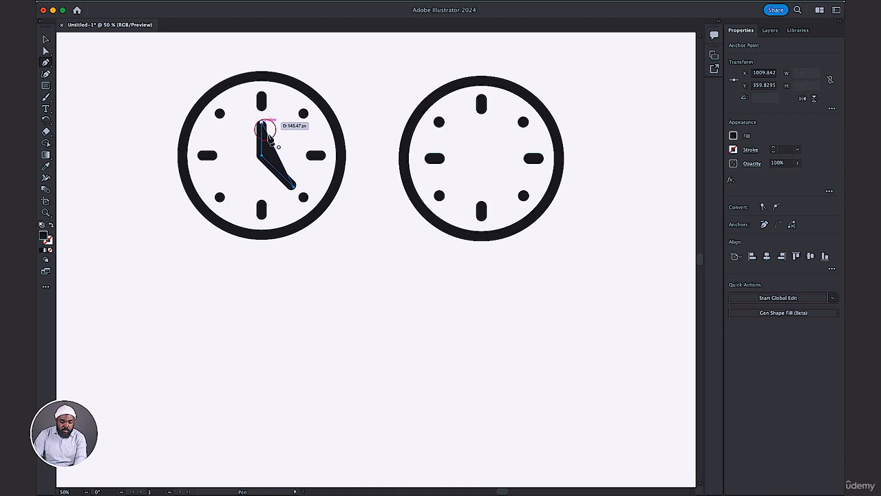
pyautogui.click(265, 128)
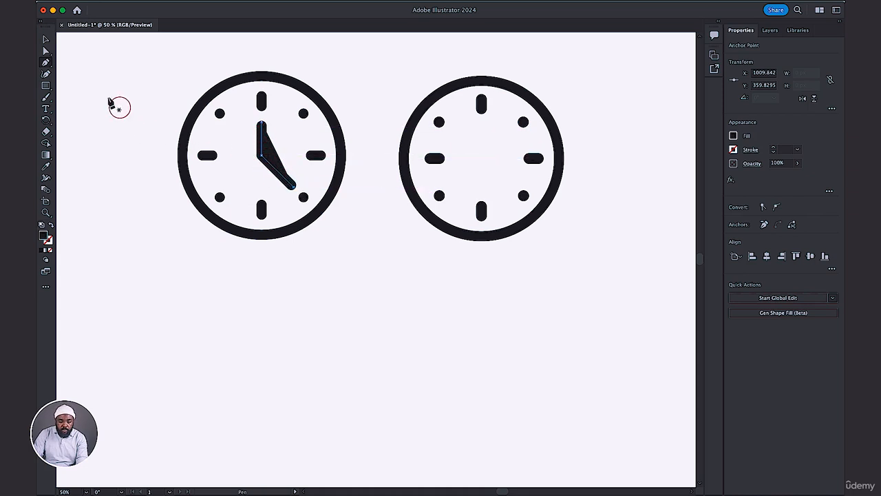
# Step: Give the traced hands path an 8 pt stroke and set its fill to none
pyautogui.click(776, 150)
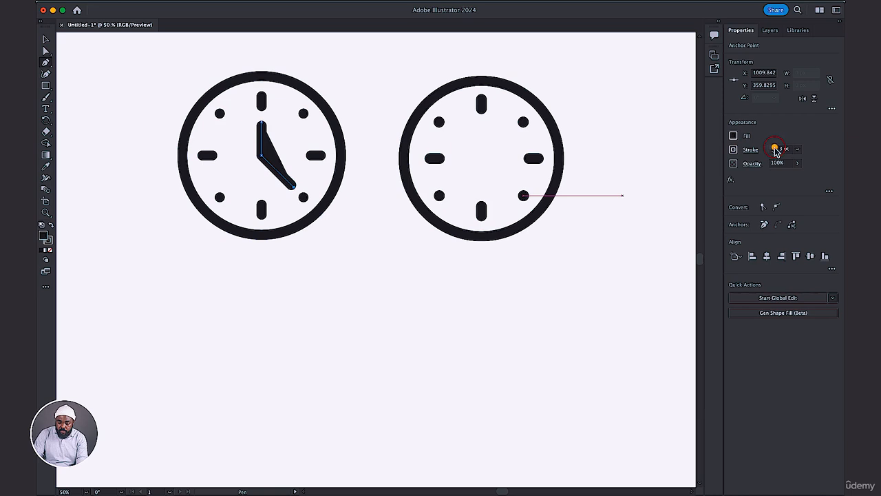
pyautogui.click(774, 147)
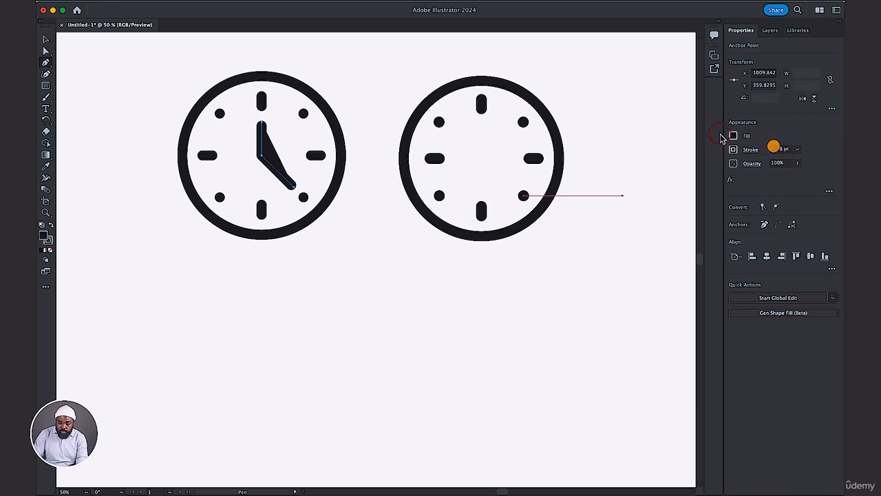
pyautogui.click(733, 136)
pyautogui.click(636, 171)
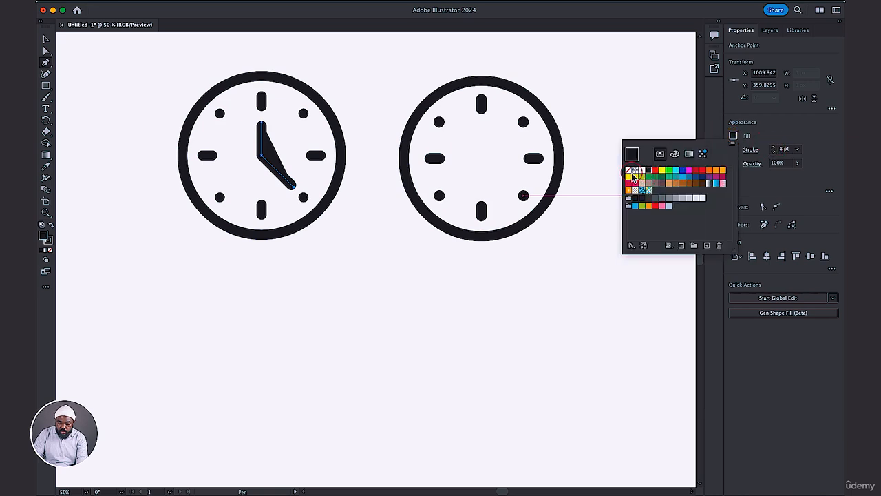
pyautogui.click(630, 171)
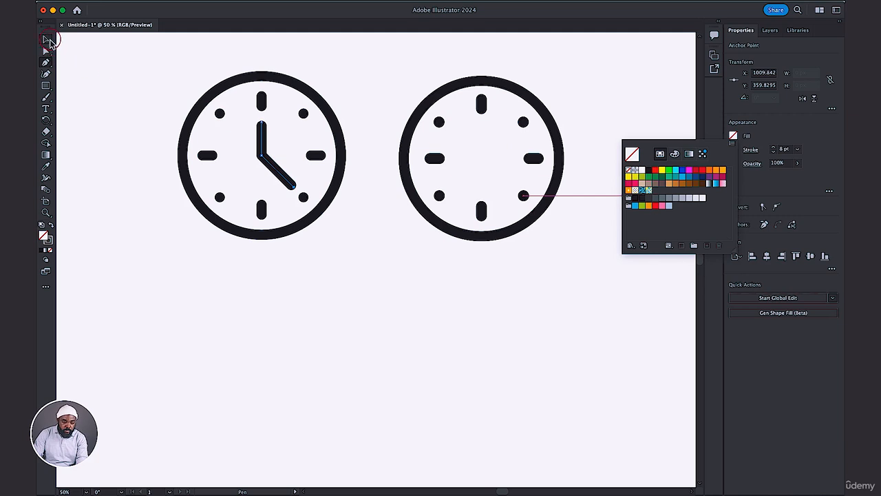
# Step: Move the traced hands path off the reference clock to the empty area below and between the two clocks
pyautogui.click(51, 40)
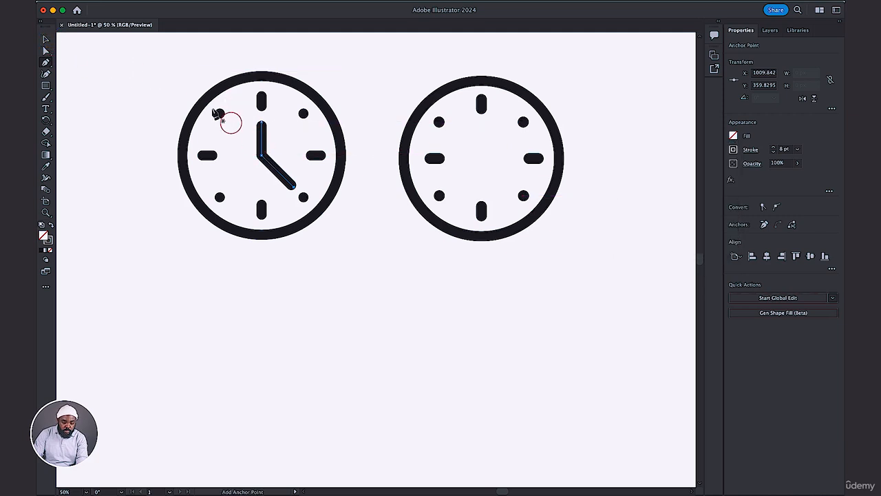
pyautogui.click(44, 40)
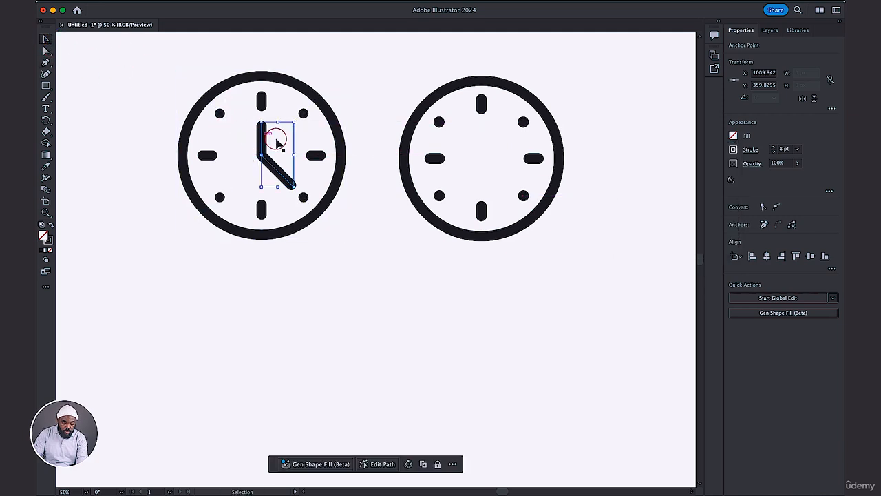
pyautogui.moveTo(261, 141); pyautogui.dragTo(382, 262)
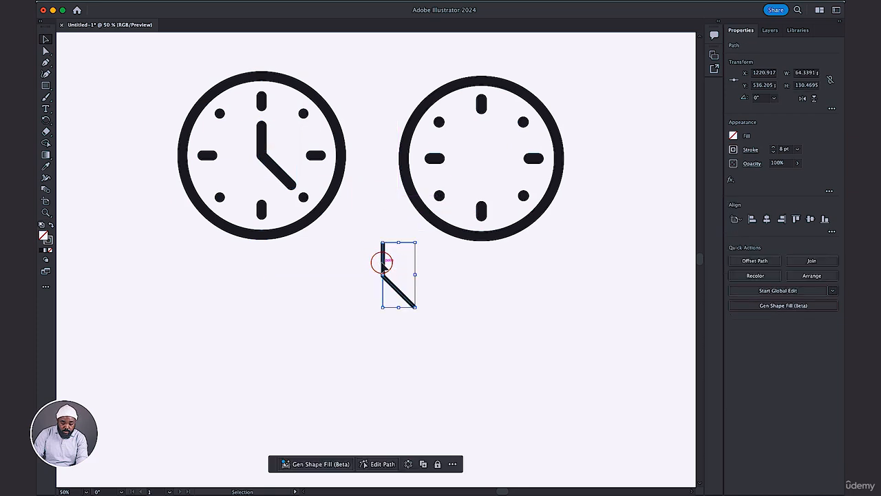
# Step: Set the stroke weight of the hands path to 20 pt and deselect it
pyautogui.click(774, 150)
pyautogui.click(775, 149)
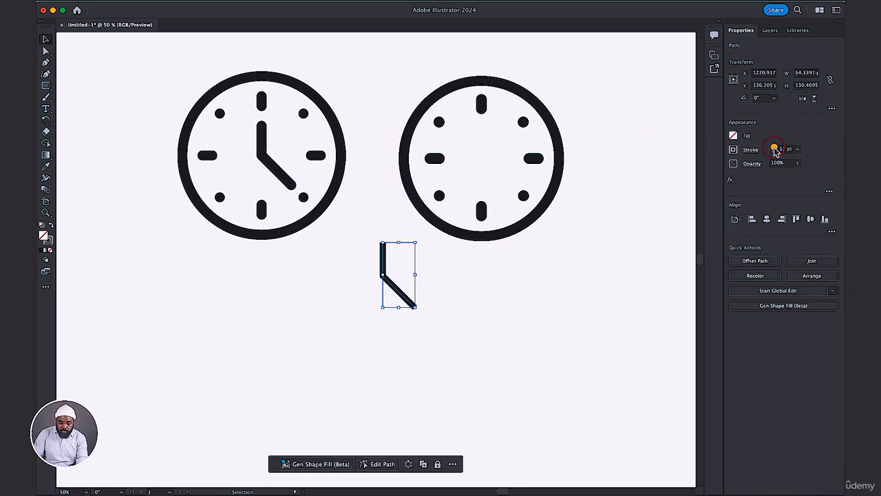
pyautogui.click(775, 149)
pyautogui.click(774, 149)
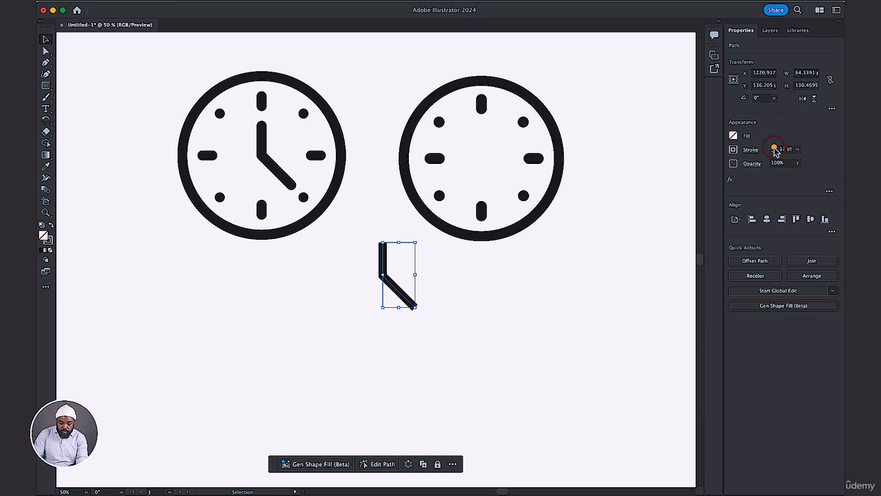
pyautogui.click(775, 149)
pyautogui.click(775, 150)
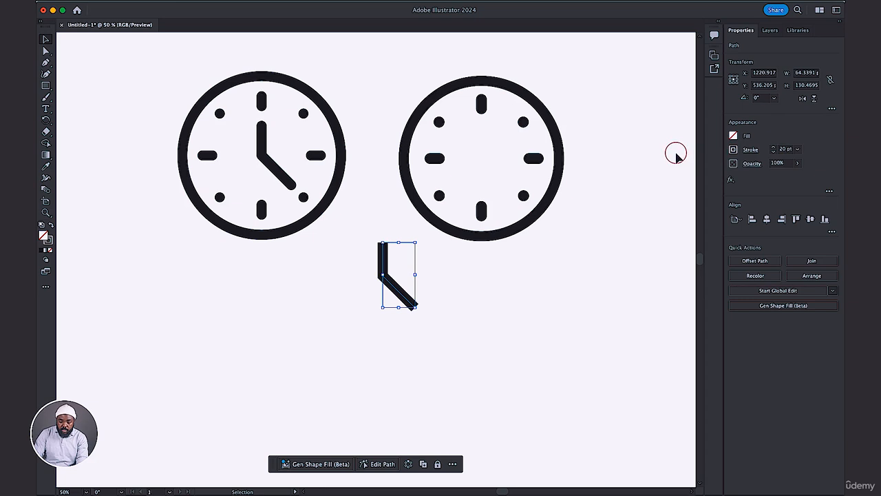
pyautogui.click(453, 319)
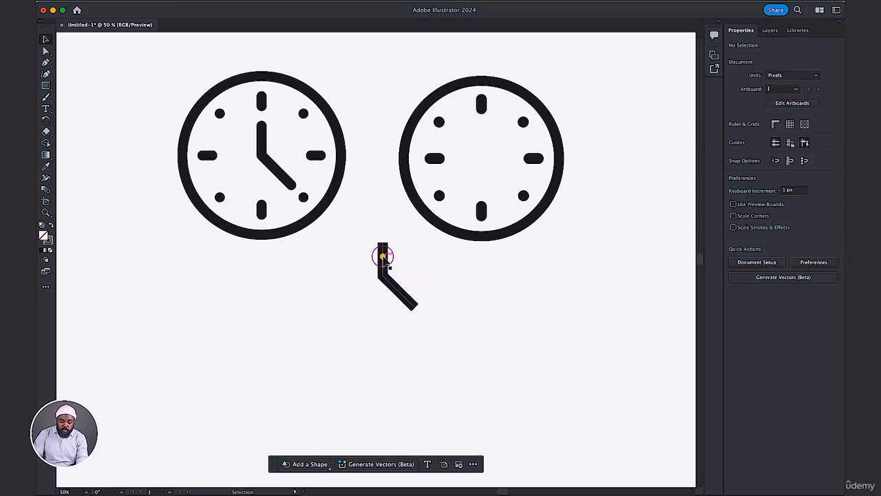
# Step: Apply a round cap to the stroke ends of the clock-hands path
pyautogui.click(383, 256)
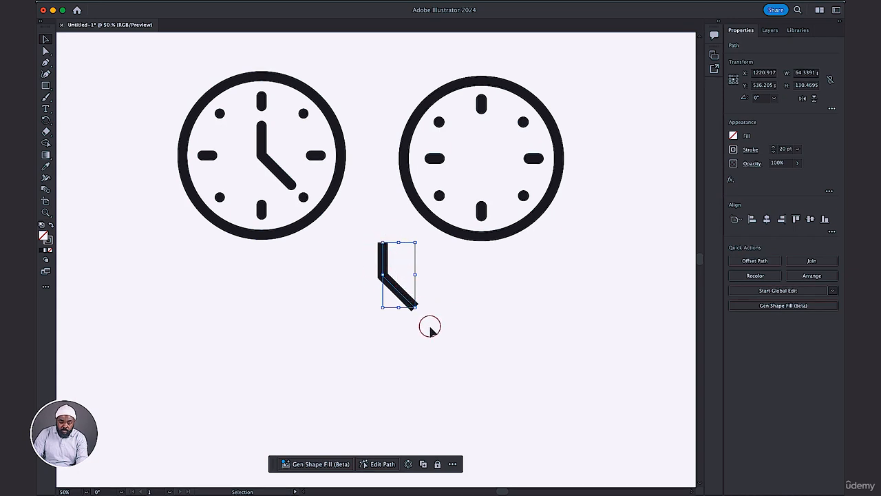
pyautogui.click(471, 317)
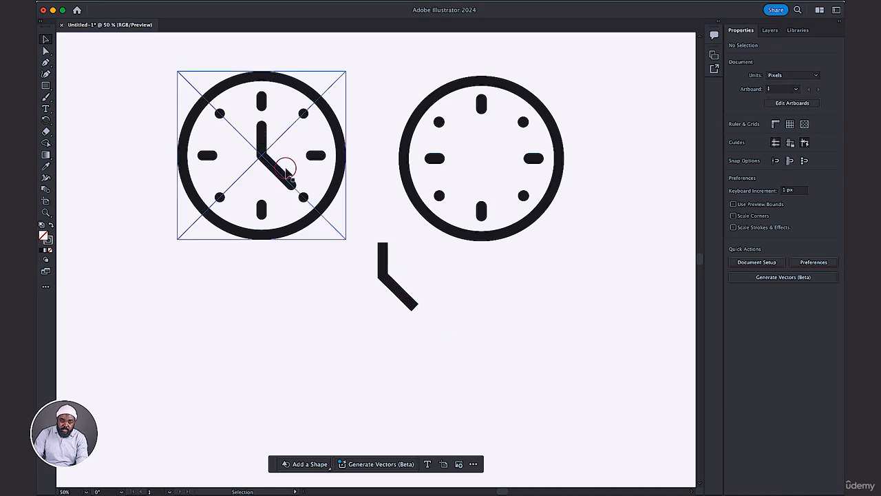
pyautogui.moveTo(324, 280); pyautogui.dragTo(409, 274)
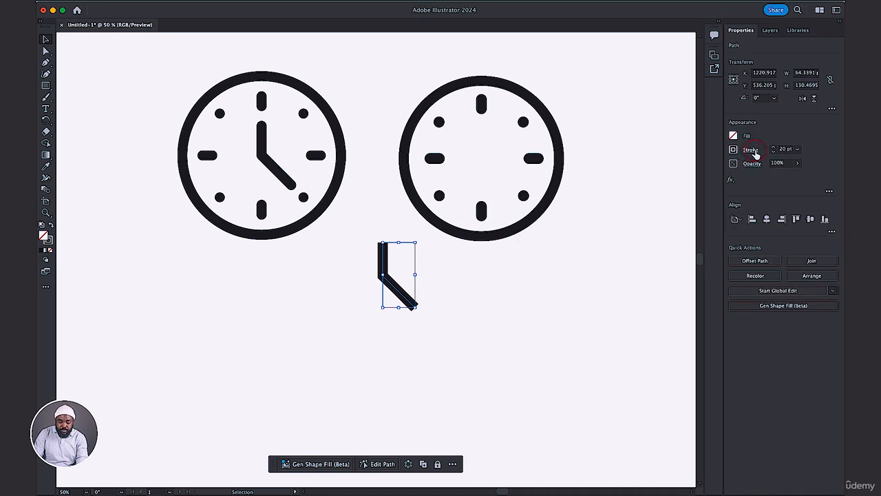
pyautogui.click(751, 150)
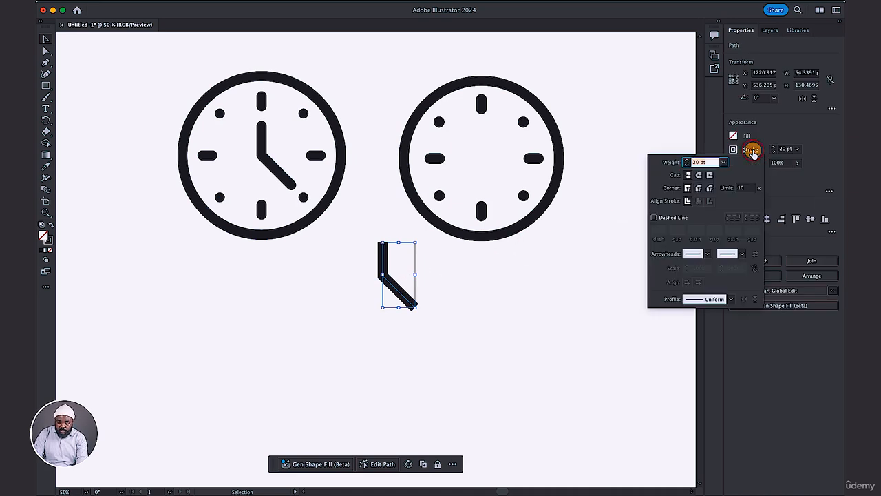
pyautogui.click(699, 175)
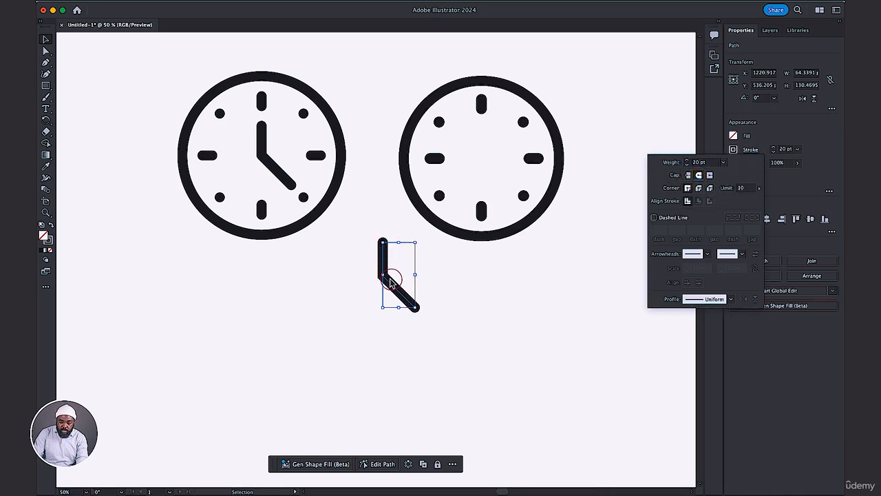
pyautogui.click(587, 265)
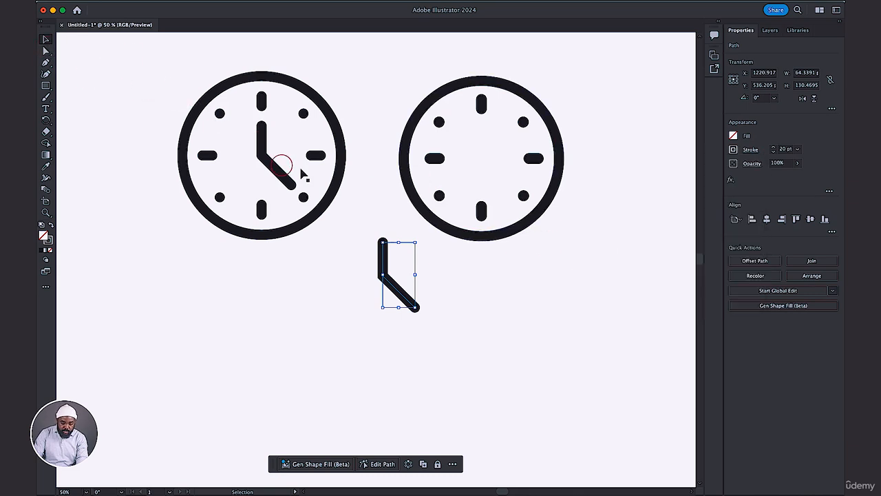
# Step: Expand the fill and stroke of the clock-hands path into a filled outline shape
pyautogui.click(161, 12)
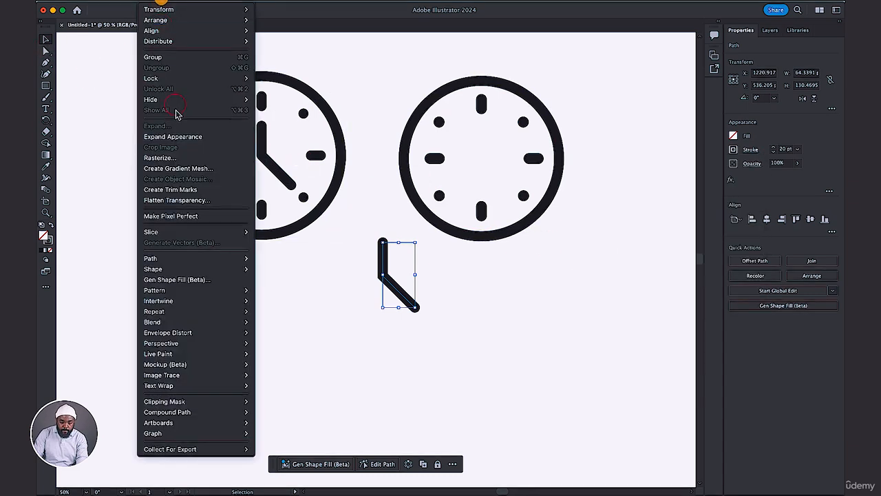
pyautogui.click(180, 141)
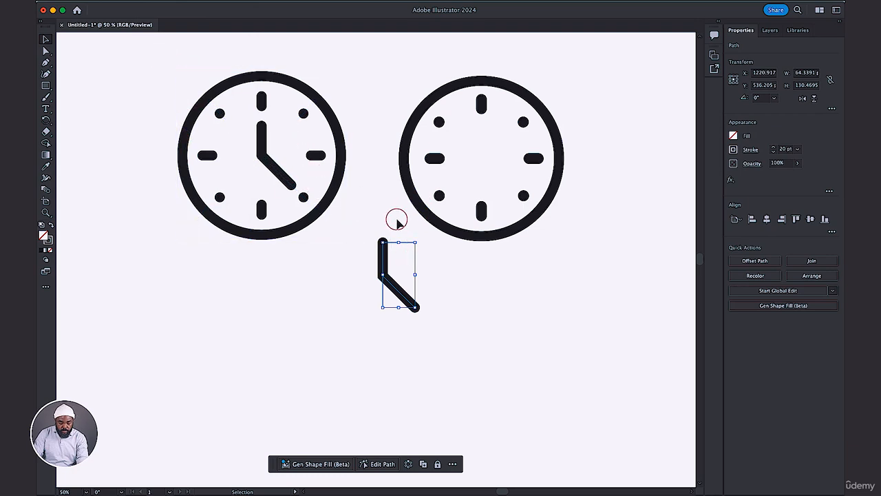
pyautogui.click(164, 3)
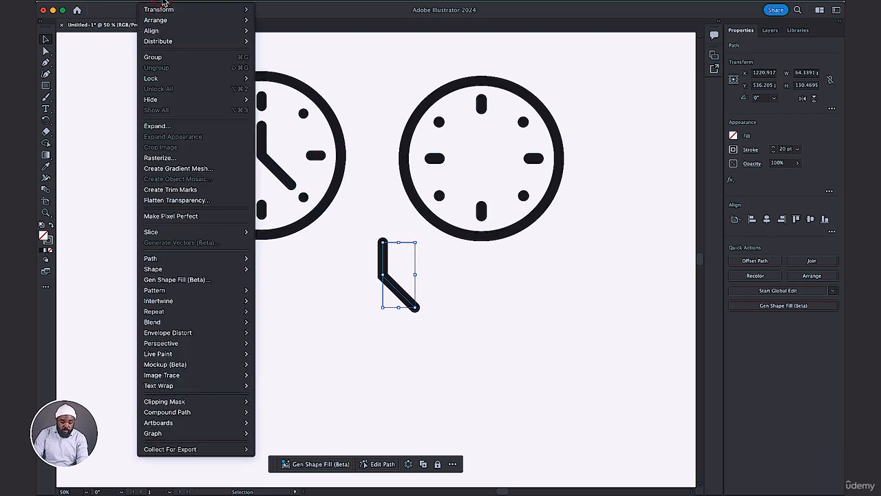
pyautogui.click(169, 125)
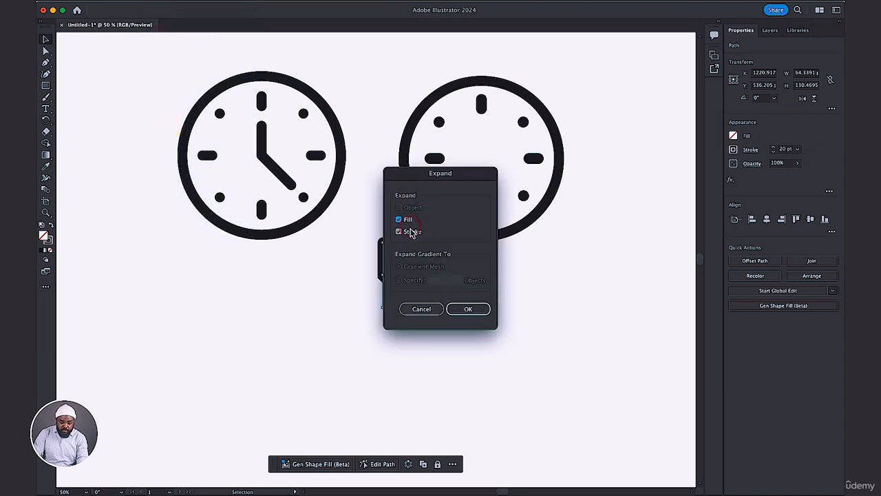
pyautogui.click(469, 309)
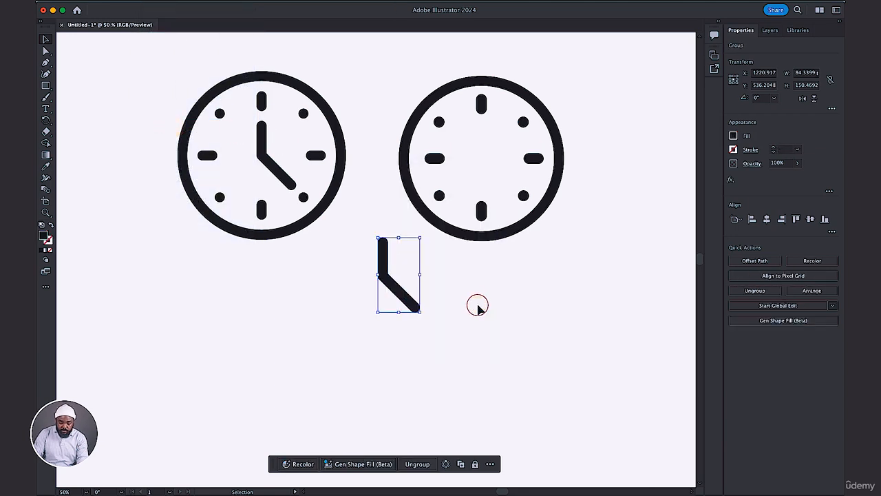
# Step: Round the outer corner at the bend of the clock hands to a radius of about 15 px and deselect the shape
pyautogui.press('a')
pyautogui.press('super+equal')
pyautogui.press('super+equal')
pyautogui.press('super+equal')
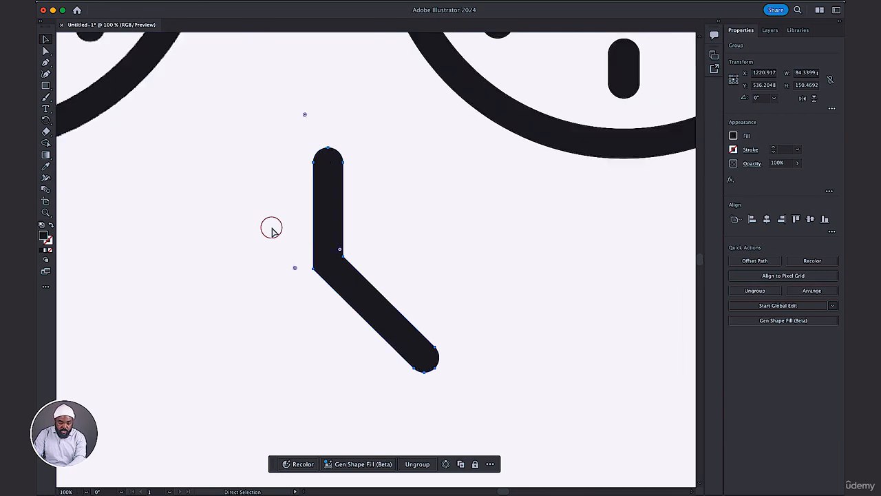
pyautogui.moveTo(238, 241); pyautogui.dragTo(318, 207)
pyautogui.click(410, 239)
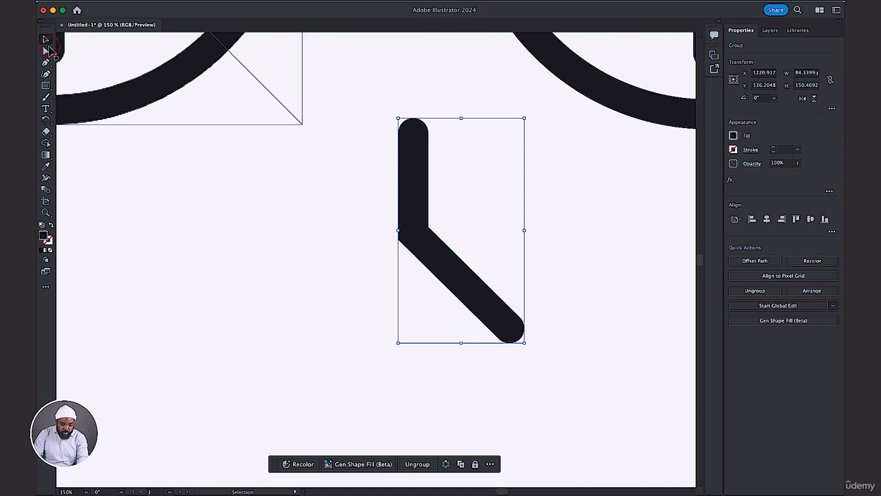
pyautogui.click(46, 52)
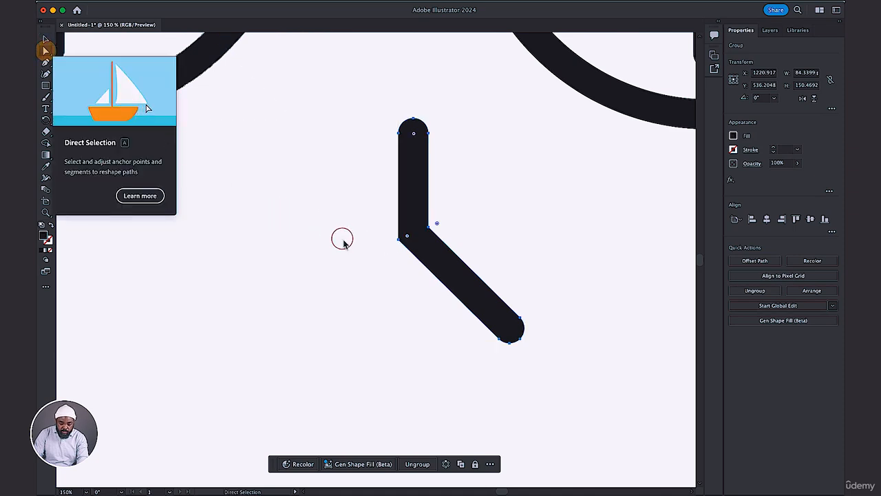
pyautogui.click(399, 240)
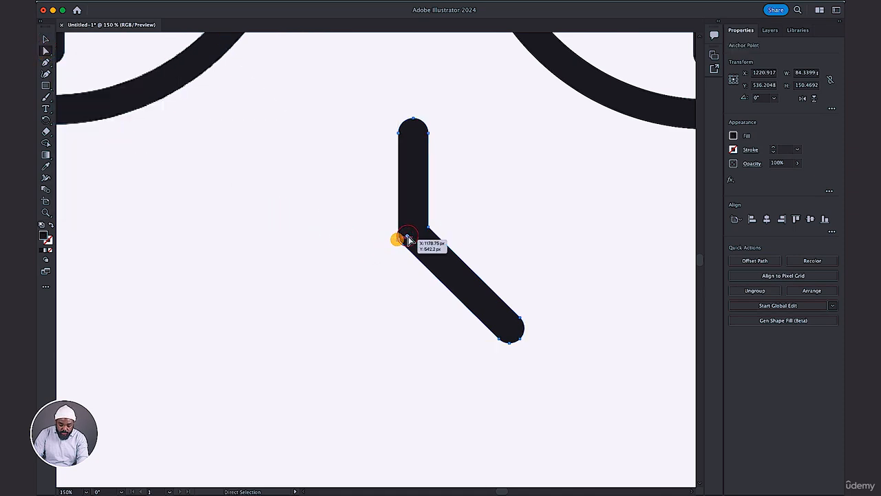
pyautogui.moveTo(407, 237); pyautogui.dragTo(495, 173)
pyautogui.press('super+z')
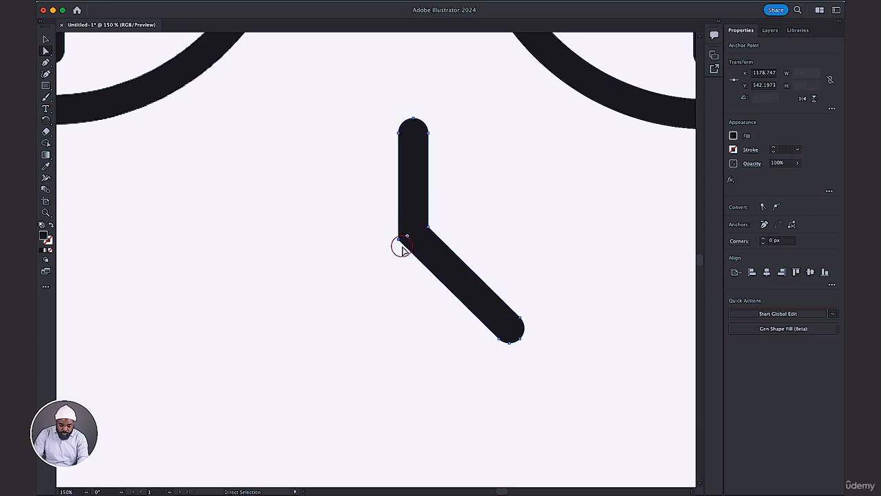
pyautogui.moveTo(415, 236); pyautogui.dragTo(422, 233)
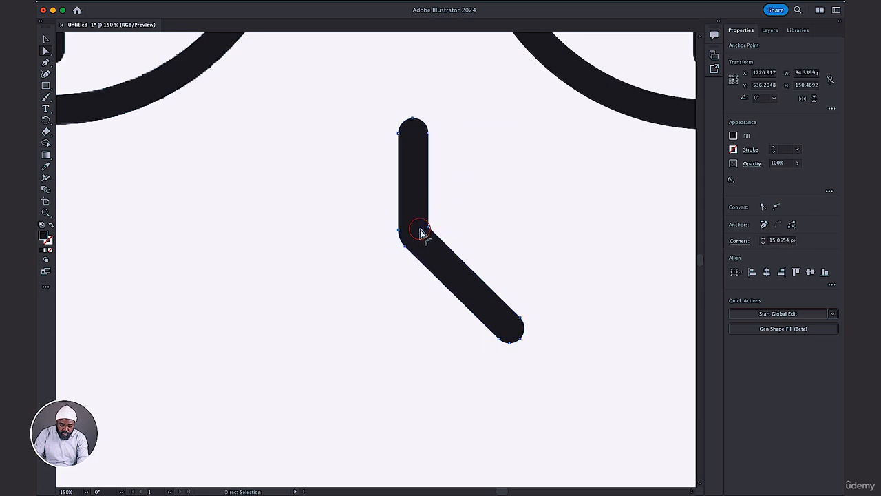
pyautogui.click(46, 40)
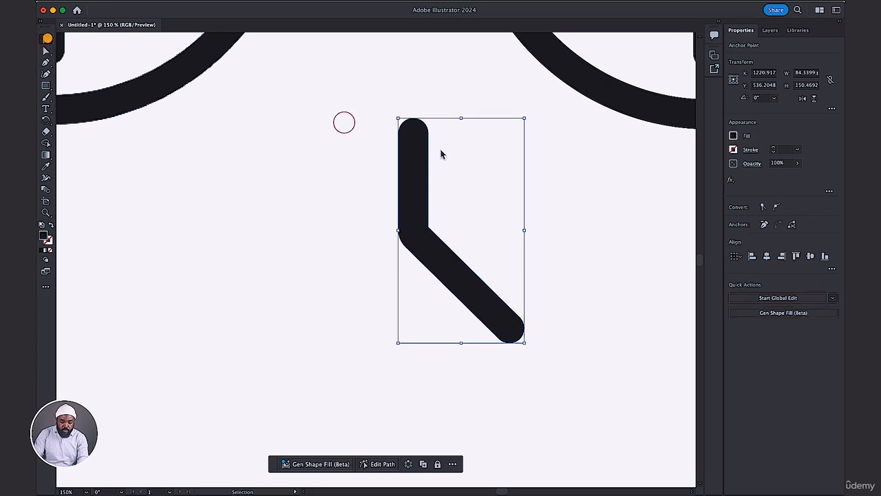
pyautogui.click(630, 206)
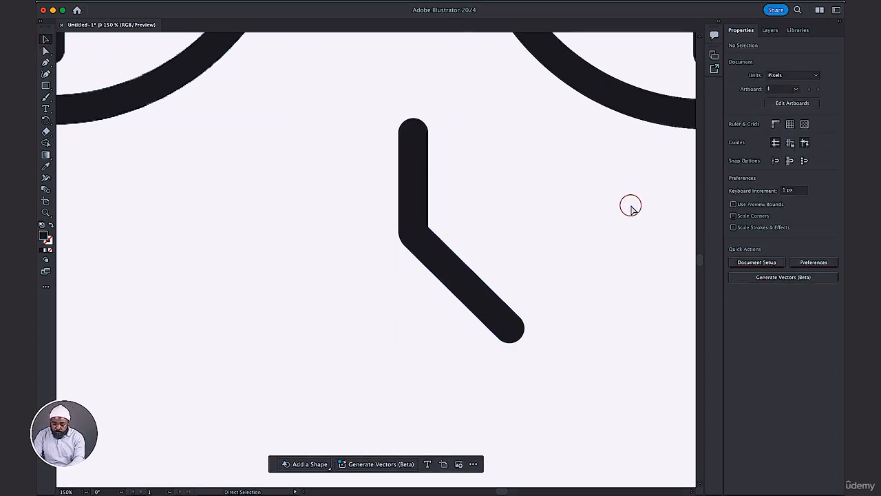
# Step: Move the clock hands into the new clock so that their bend sits near the clock's centre
pyautogui.press('super+minus')
pyautogui.press('super+minus')
pyautogui.press('super+minus')
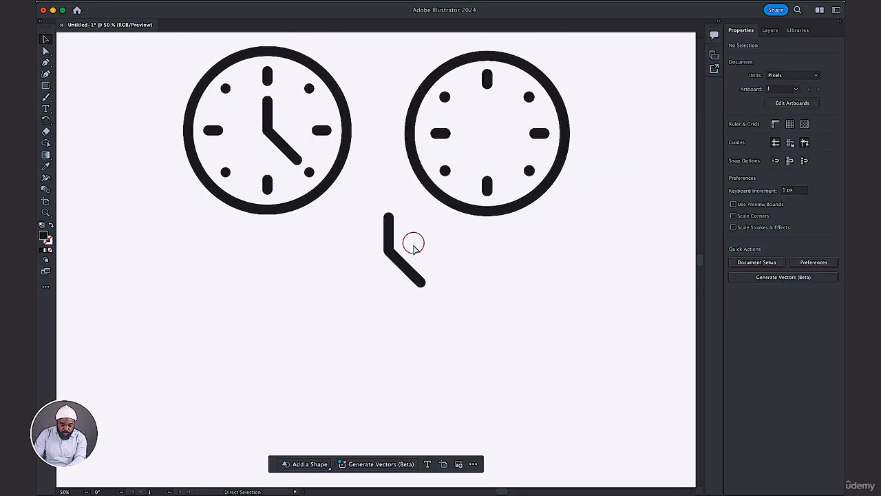
pyautogui.moveTo(392, 252); pyautogui.dragTo(490, 135)
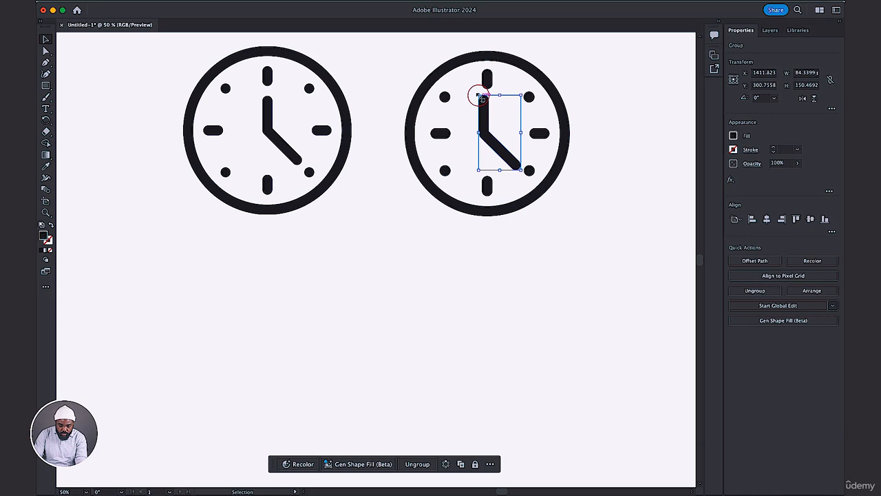
# Step: Shorten the vertical hand from its upper end, bringing the hands shape to about 141 px high, and deselect it
pyautogui.click(46, 51)
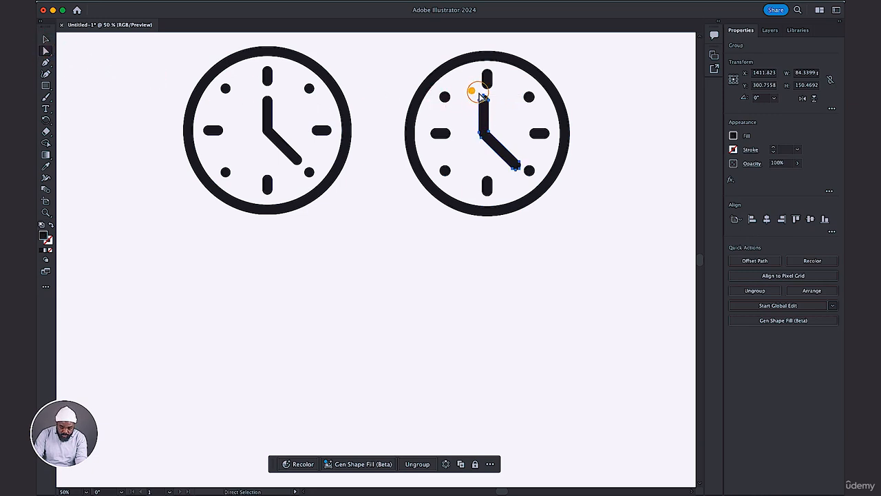
pyautogui.moveTo(486, 97); pyautogui.dragTo(490, 103)
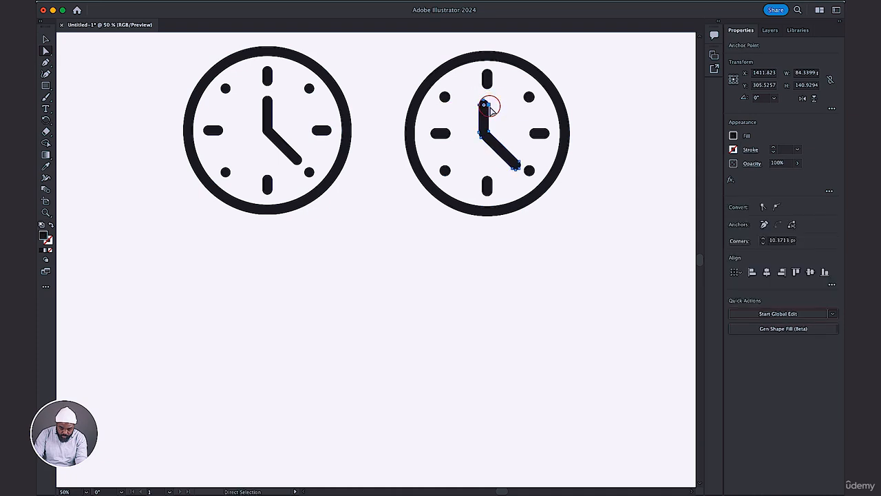
pyautogui.click(45, 39)
pyautogui.click(627, 232)
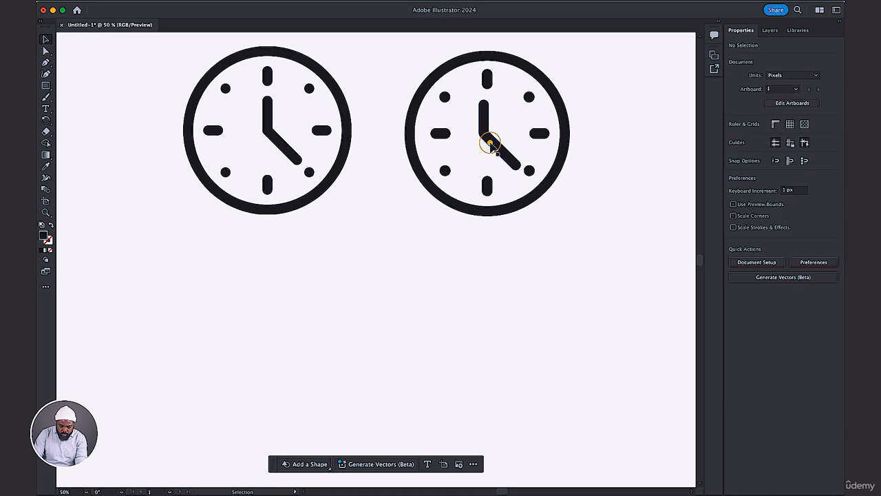
# Step: Nudge the clock hands slightly up and to the right within the new clock
pyautogui.click(490, 142)
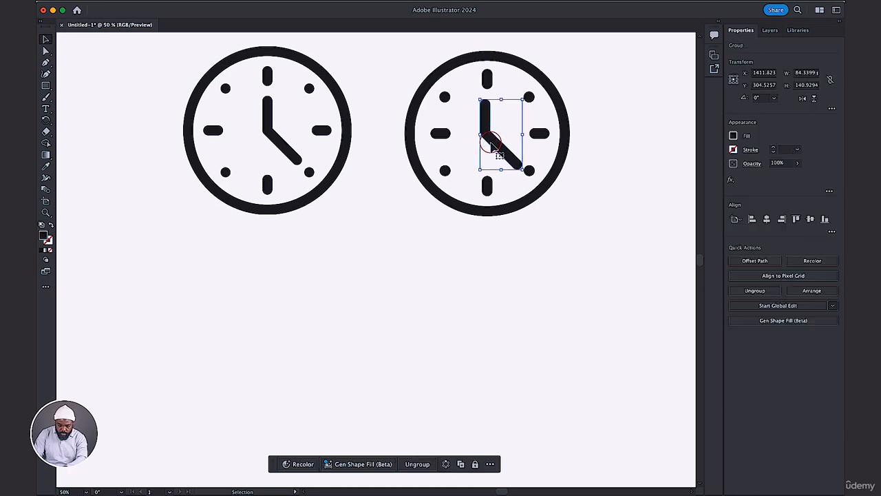
pyautogui.press('Up')
pyautogui.press('Up')
pyautogui.press('Up')
pyautogui.press('Up')
pyautogui.press('Up')
pyautogui.press('Up')
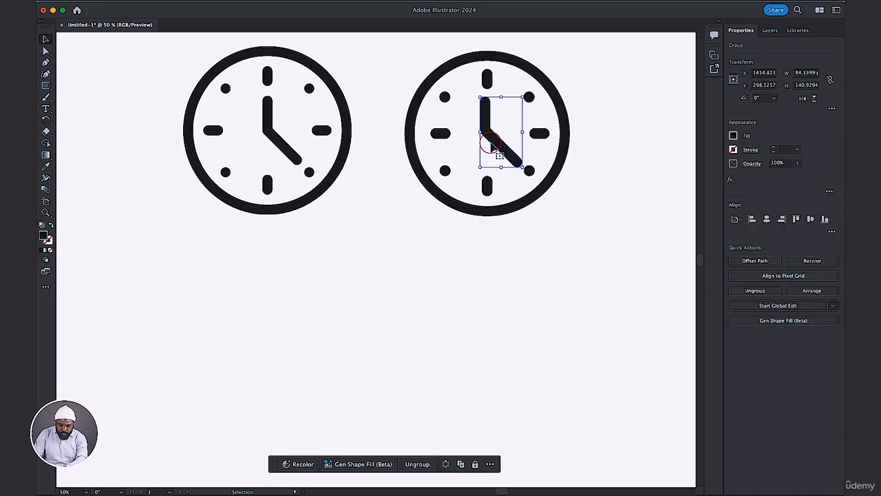
pyautogui.press('Down')
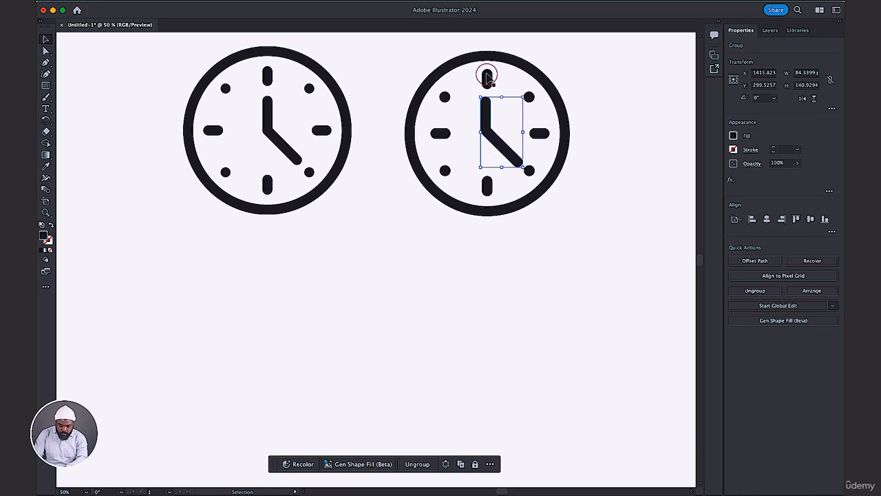
# Step: Horizontally centre-align the new clock's outer ring, its 12 and 6 o'clock markers and the hands with each other
pyautogui.click(487, 76)
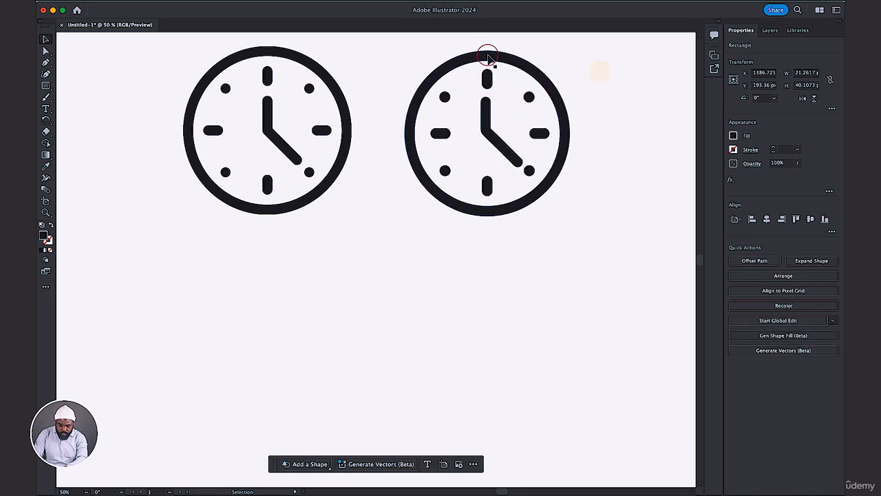
pyautogui.moveTo(473, 45); pyautogui.dragTo(496, 236)
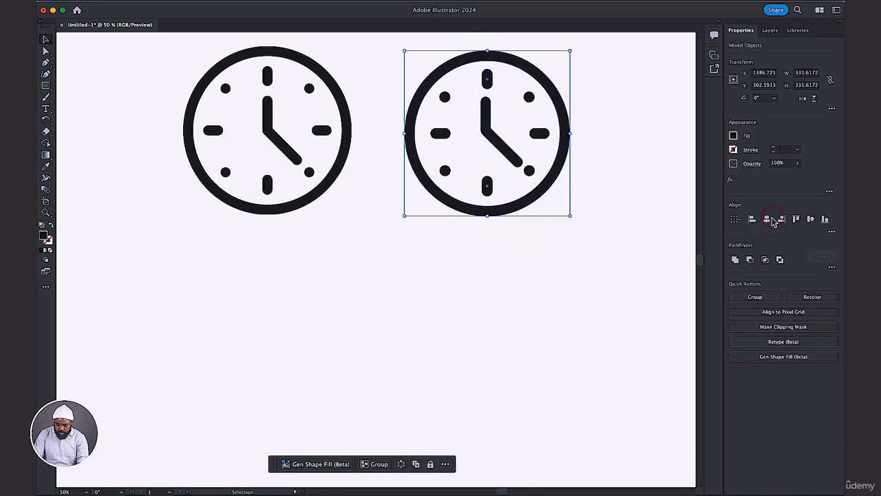
pyautogui.click(768, 219)
pyautogui.click(502, 295)
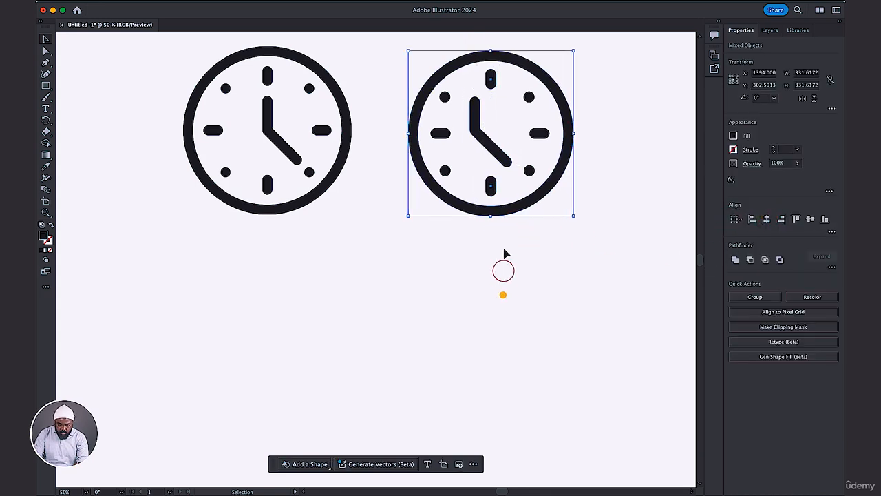
# Step: Try to move the clock hands right so that the vertical hand lines up under the 12 o'clock marker
pyautogui.moveTo(482, 137); pyautogui.dragTo(496, 135)
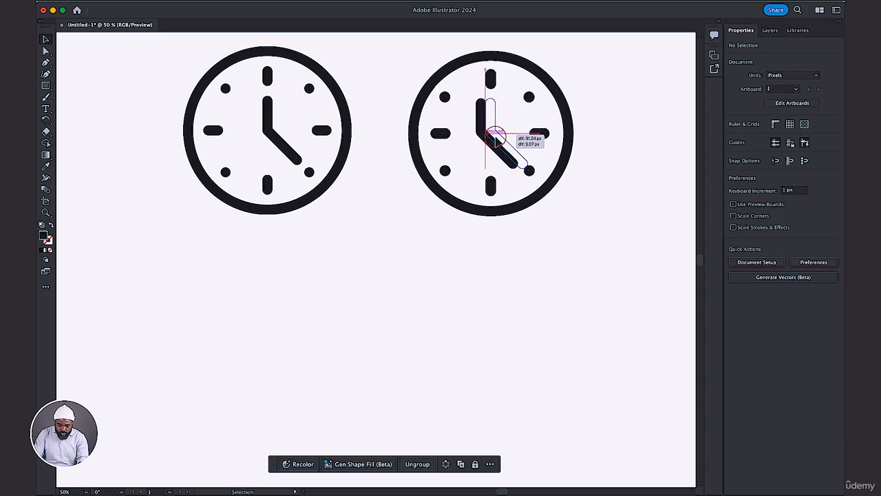
pyautogui.click(593, 115)
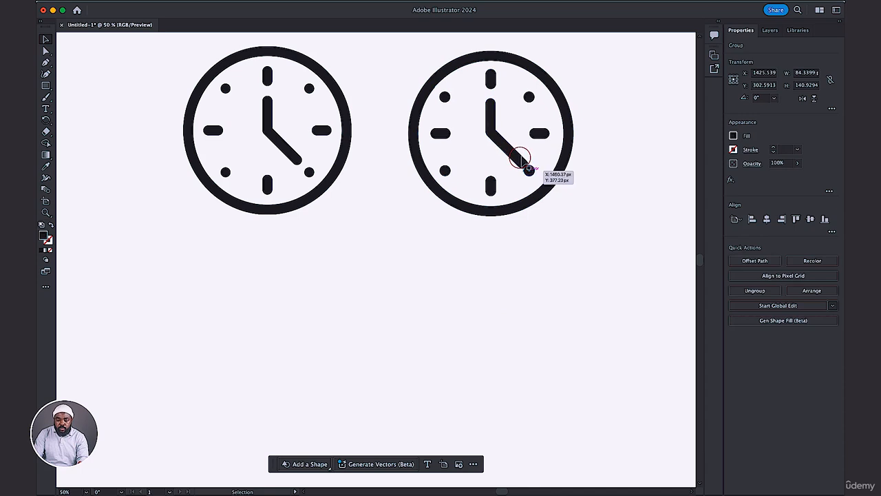
pyautogui.click(46, 51)
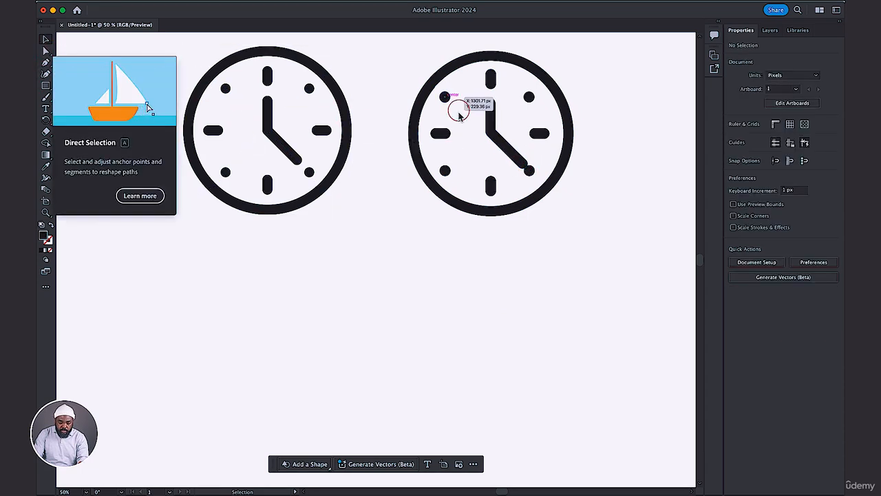
pyautogui.click(503, 141)
pyautogui.press('v')
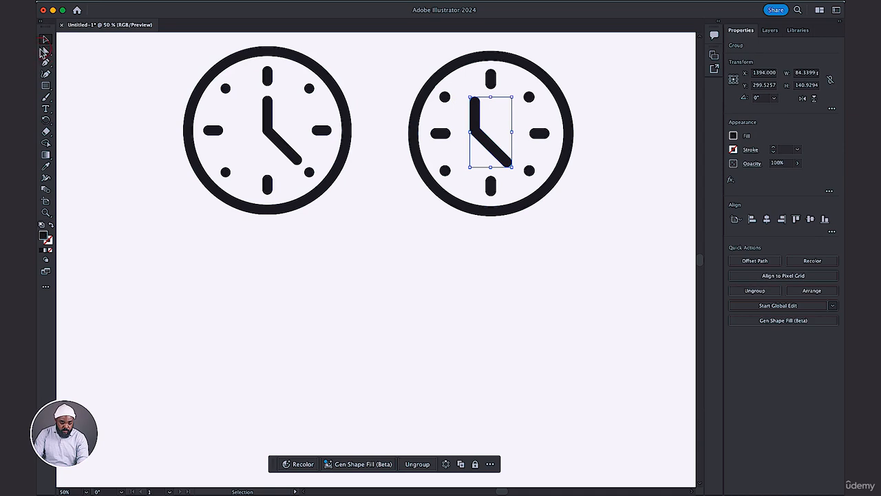
# Step: Shorten the diagonal hand from its lower end, making the shape about 75 px wide, and shift the hands right to the clock's centre
pyautogui.click(45, 51)
pyautogui.click(511, 158)
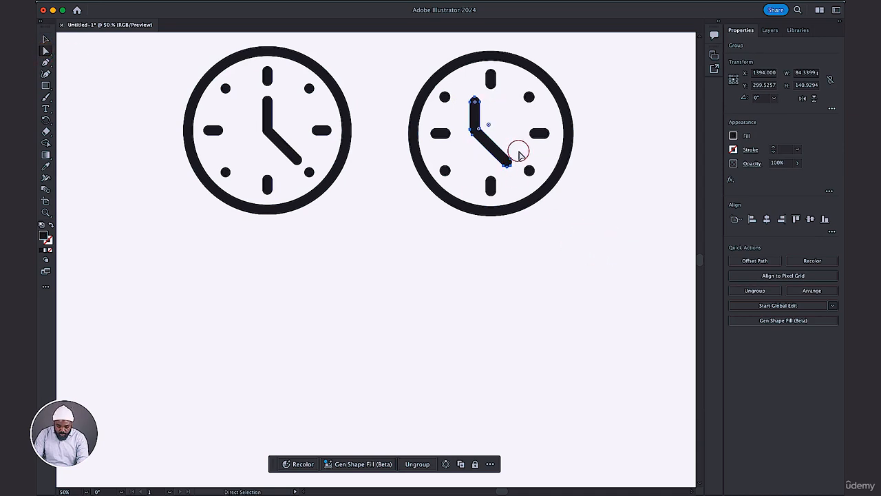
pyautogui.click(506, 165)
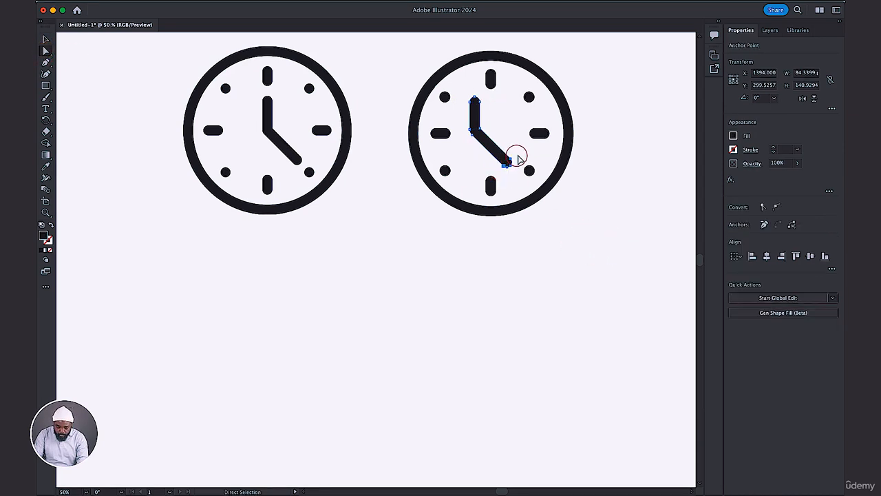
pyautogui.moveTo(510, 167); pyautogui.dragTo(506, 164)
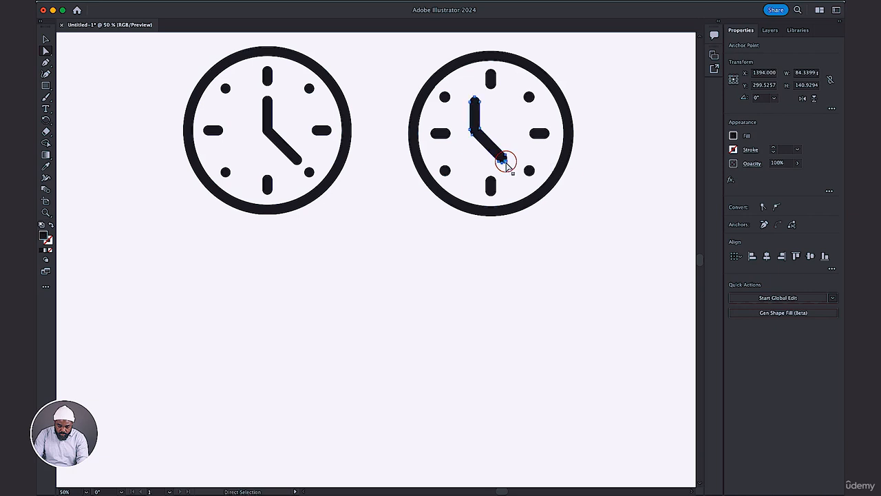
pyautogui.click(46, 39)
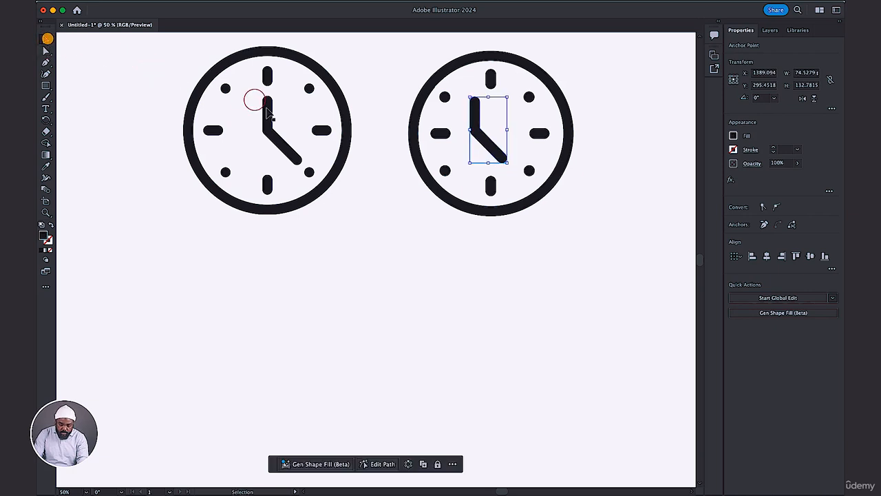
pyautogui.click(423, 275)
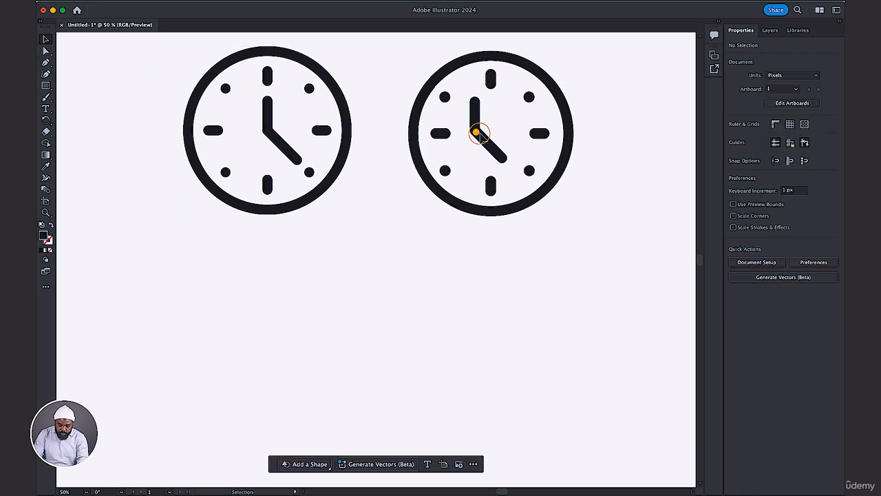
pyautogui.moveTo(480, 135); pyautogui.dragTo(496, 137)
pyautogui.click(652, 204)
# Step: Horizontally centre-align the new clock's two right-side hour dots with each other
pyautogui.click(531, 172)
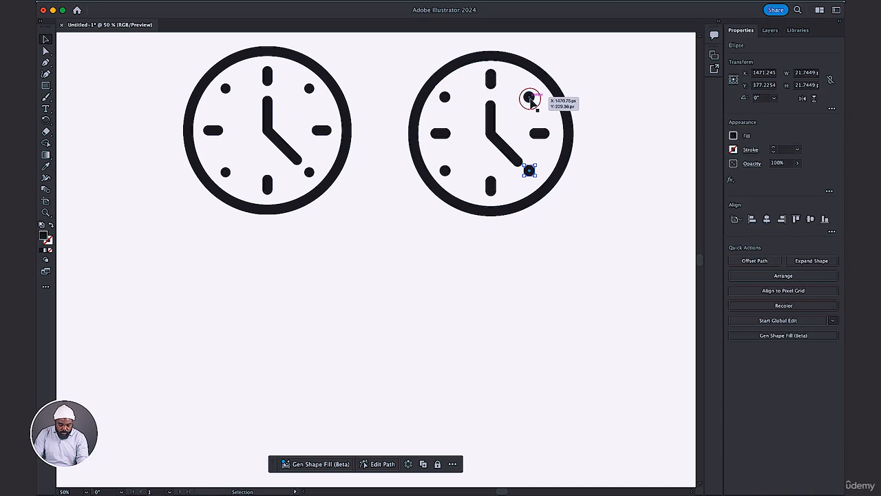
pyautogui.keyDown('shift'); pyautogui.click(529, 99); pyautogui.keyUp('shift')
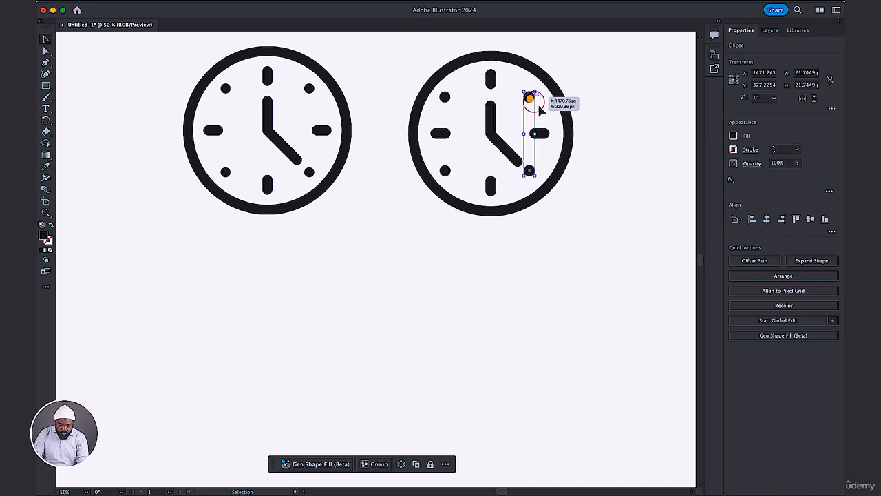
pyautogui.click(765, 220)
# Step: Nudge the new clock's two right-side hour dots about 5 px to the right and deselect them
pyautogui.press('Right')
pyautogui.press('Right')
pyautogui.press('Right')
pyautogui.press('Right')
pyautogui.press('Right')
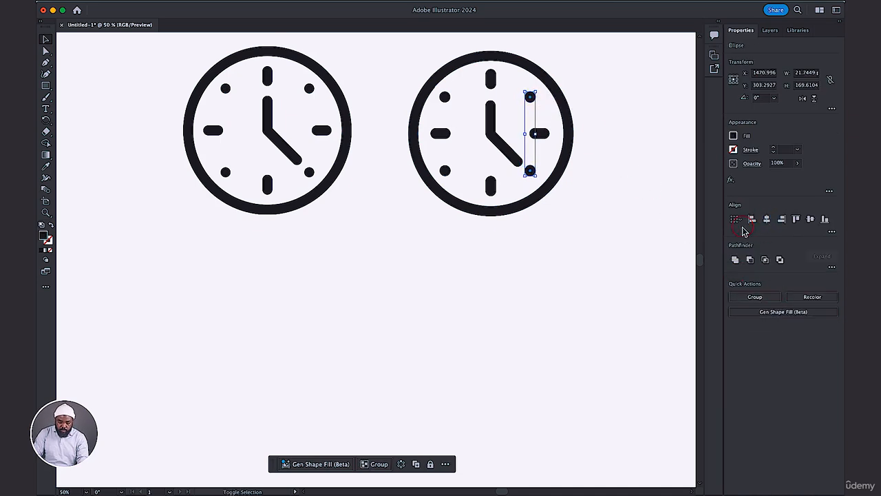
pyautogui.press('Right')
pyautogui.press('Right')
pyautogui.press('Right')
pyautogui.press('Right')
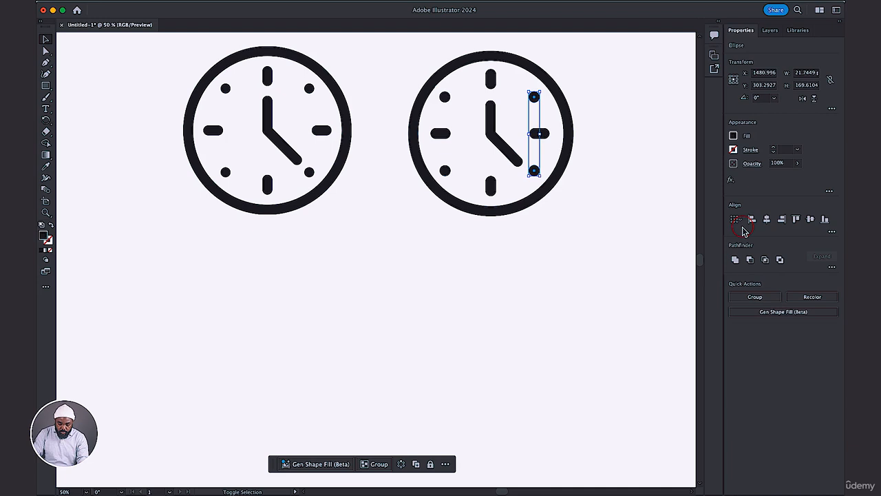
pyautogui.press('Left')
pyautogui.press('Left')
pyautogui.press('Left')
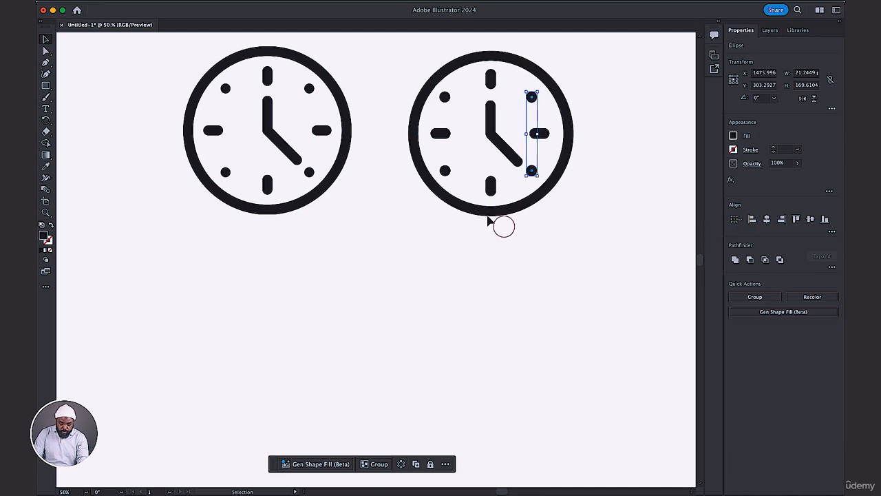
pyautogui.click(449, 288)
# Step: Horizontally centre-align the new clock's two left-side hour dots with each other
pyautogui.click(445, 170)
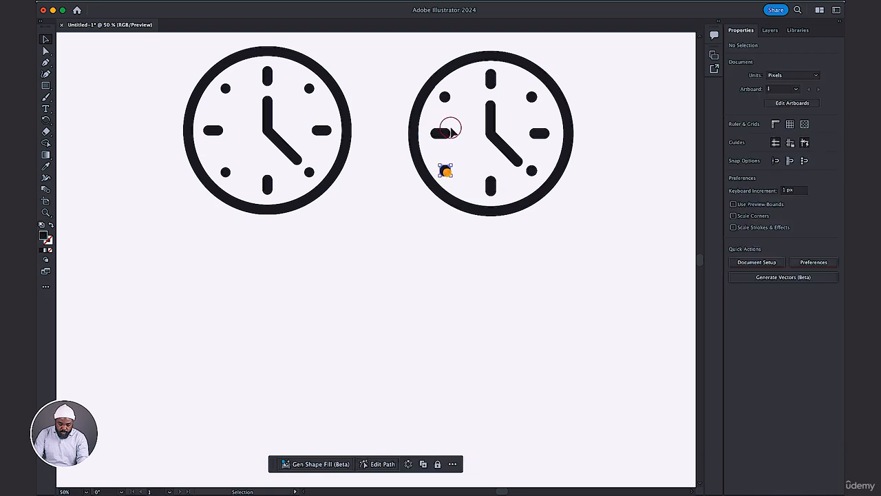
pyautogui.keyDown('shift'); pyautogui.click(446, 99); pyautogui.keyUp('shift')
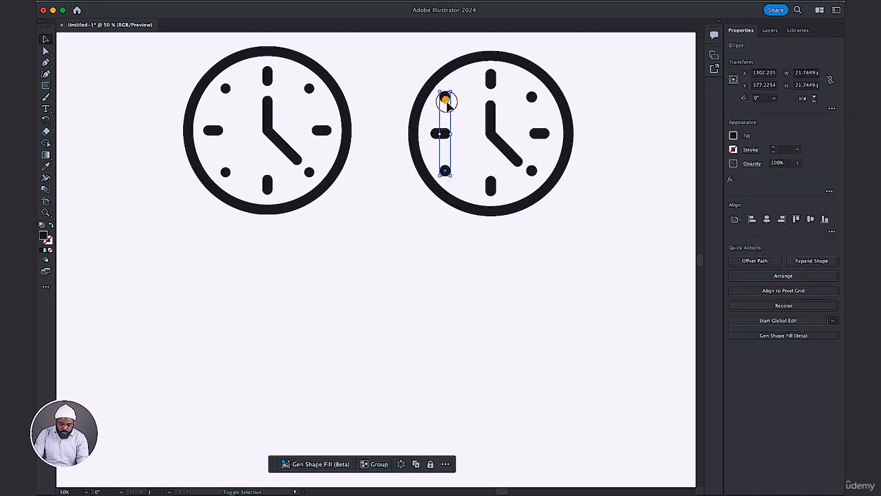
pyautogui.click(753, 219)
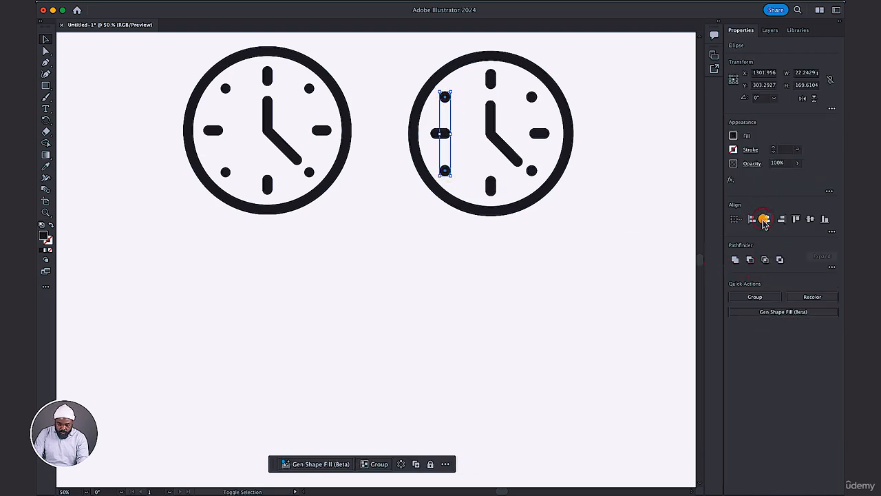
pyautogui.click(414, 290)
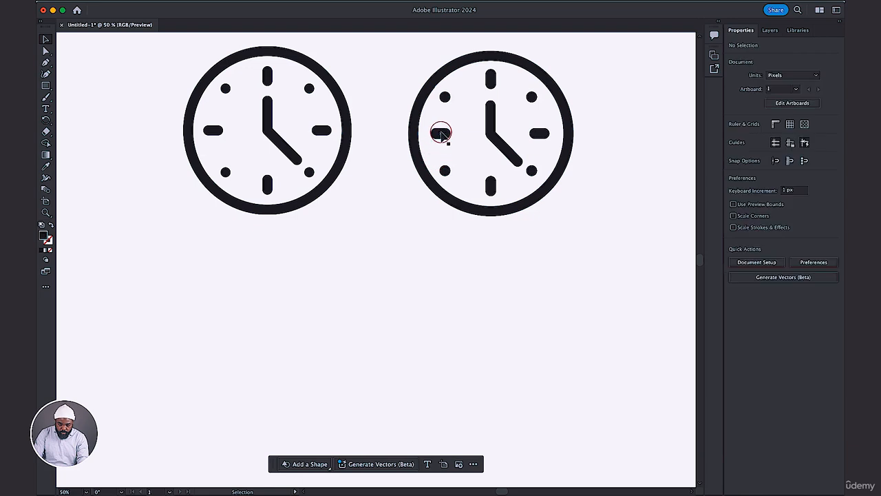
# Step: Vertically centre-align the new clock's 9 and 3 o'clock markers with each other
pyautogui.click(441, 134)
pyautogui.keyDown('shift'); pyautogui.click(540, 134); pyautogui.keyUp('shift')
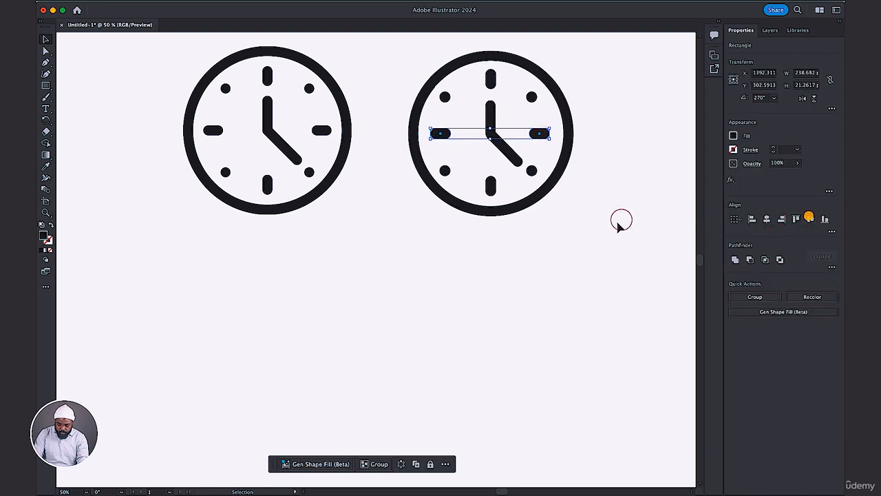
pyautogui.click(595, 241)
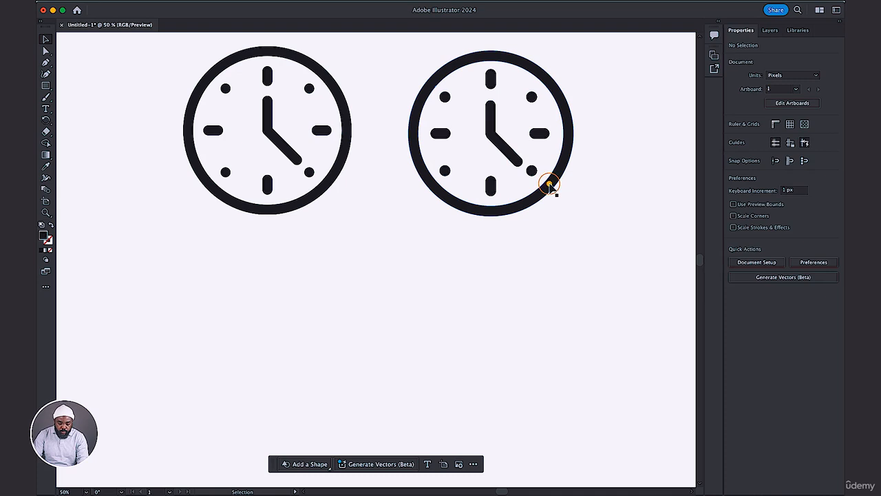
# Step: Try pulling the new clock's outer ring down and to the right, and undo that change
pyautogui.moveTo(550, 185); pyautogui.dragTo(580, 230)
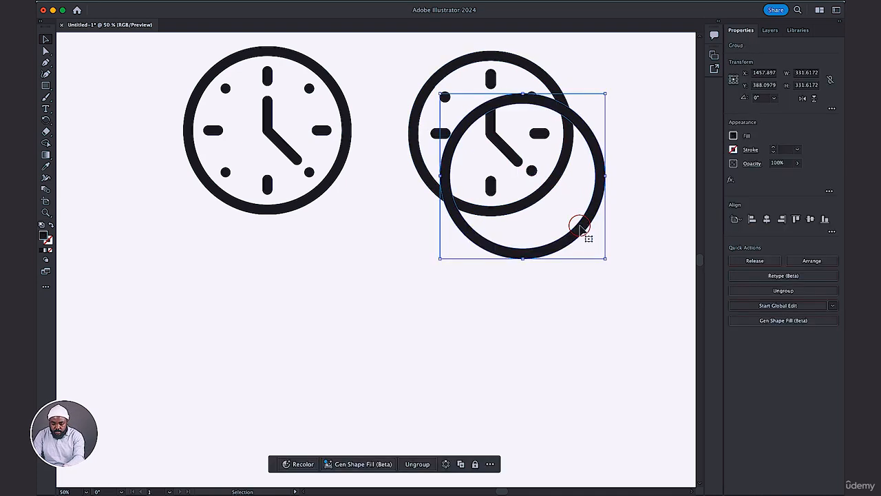
pyautogui.press('super+z')
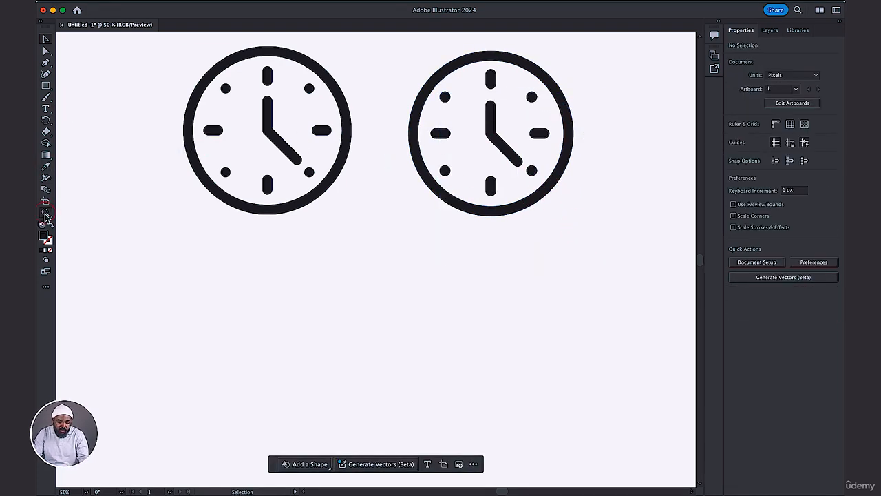
# Step: Draw a circle about 362 px across over the new clock and swap its fill and stroke to make it an unfilled outline
pyautogui.moveTo(44, 85); pyautogui.dragTo(87, 97)
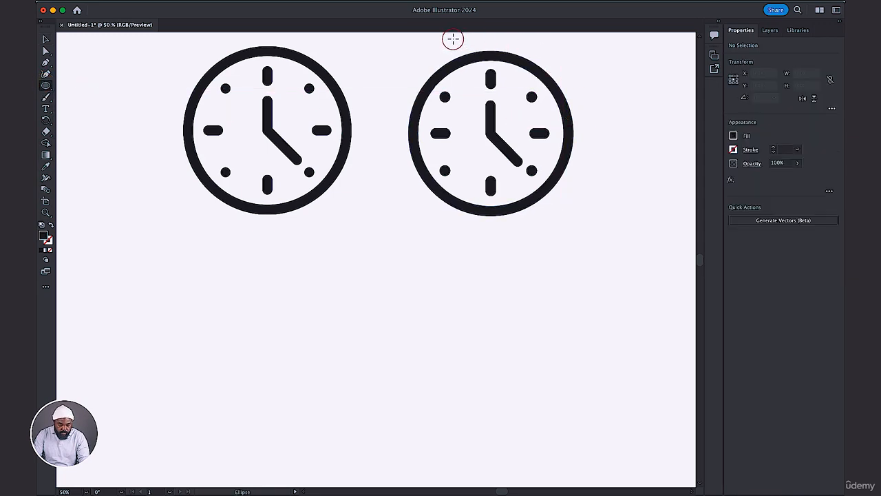
pyautogui.moveTo(453, 39); pyautogui.dragTo(634, 219)
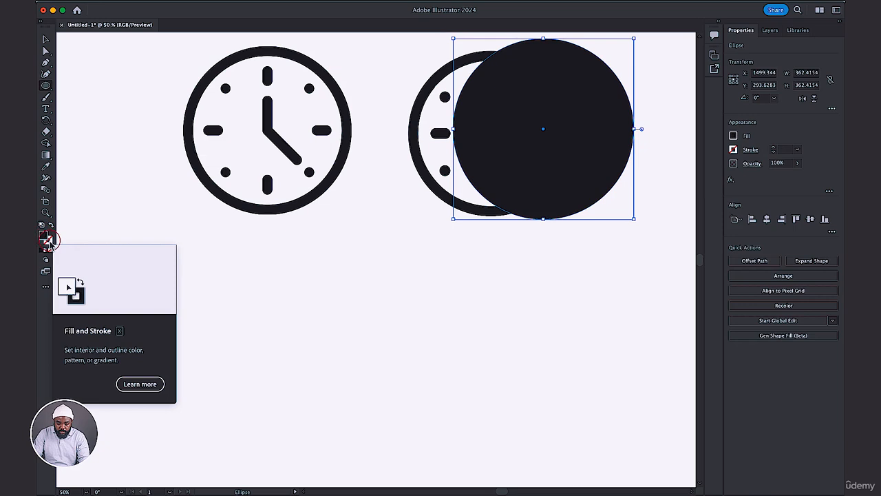
pyautogui.click(51, 224)
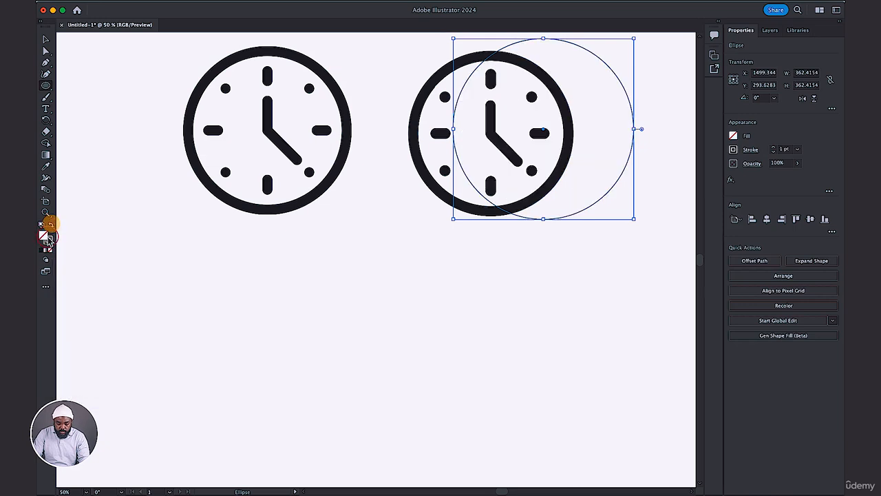
# Step: Increase the outlined circle's stroke weight to 15 pt and switch to the Selection tool
pyautogui.click(775, 148)
pyautogui.click(774, 148)
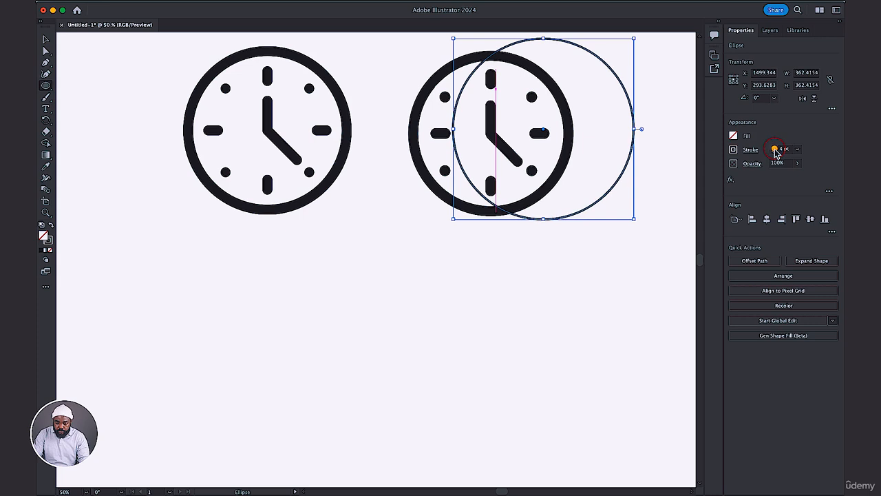
pyautogui.click(774, 148)
pyautogui.click(775, 148)
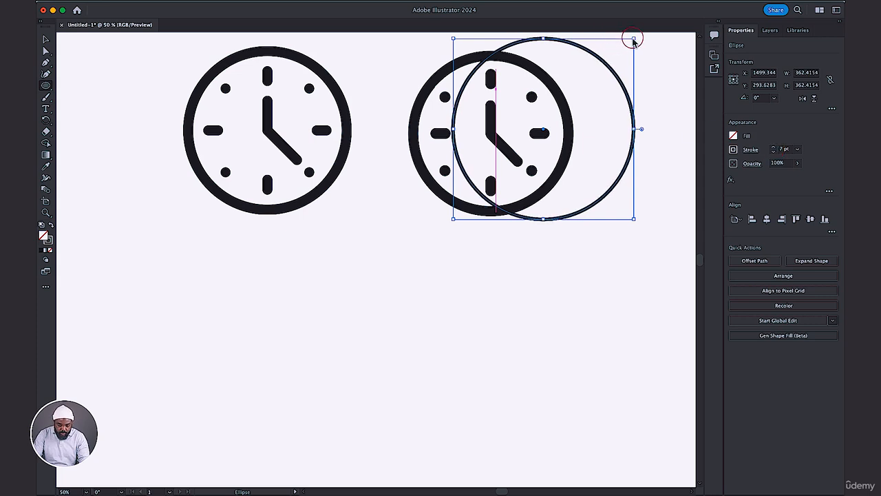
pyautogui.click(46, 40)
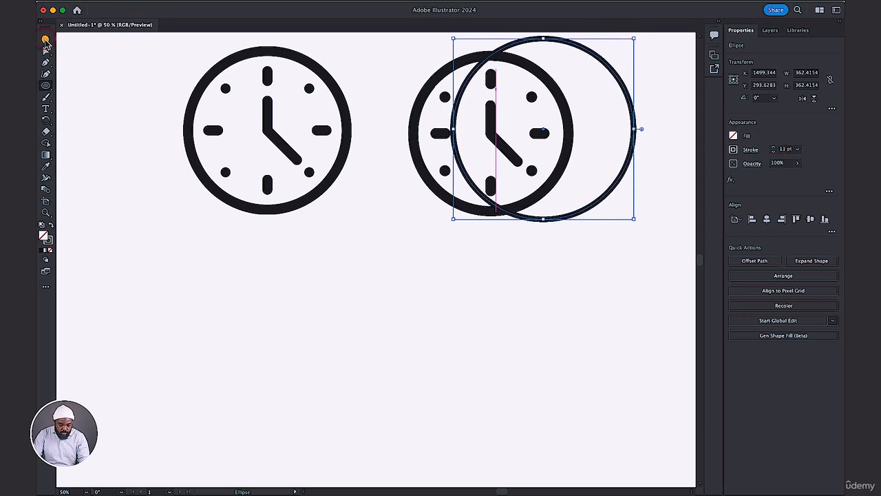
pyautogui.click(47, 41)
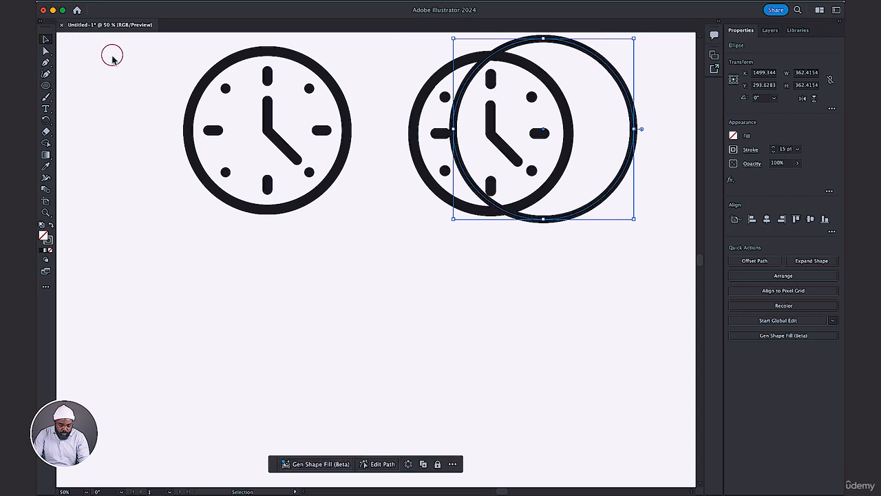
# Step: Scale the outlined circle down proportionally to about 303 px and set its stroke weight to 4 pt
pyautogui.moveTo(634, 39); pyautogui.dragTo(604, 57)
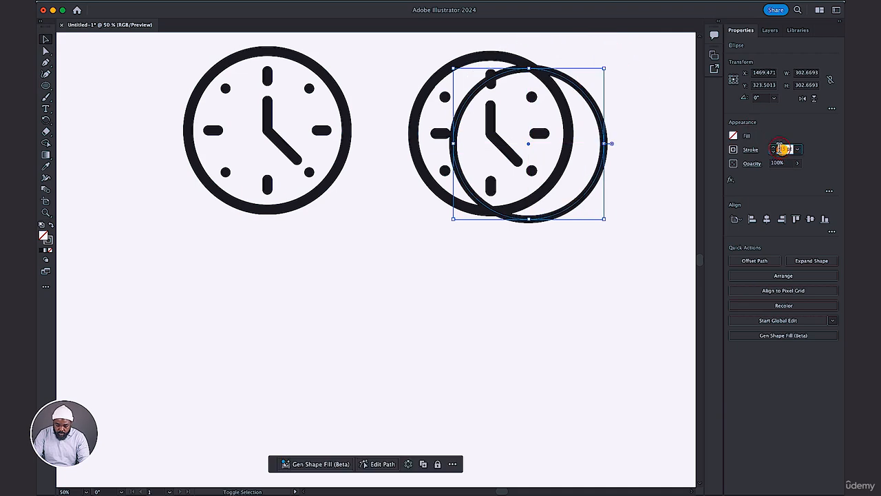
pyautogui.click(781, 149)
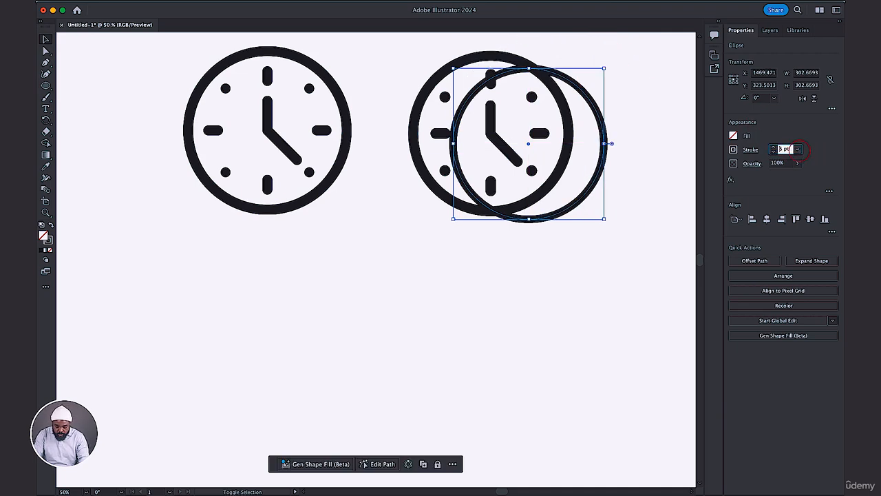
pyautogui.press('Return')
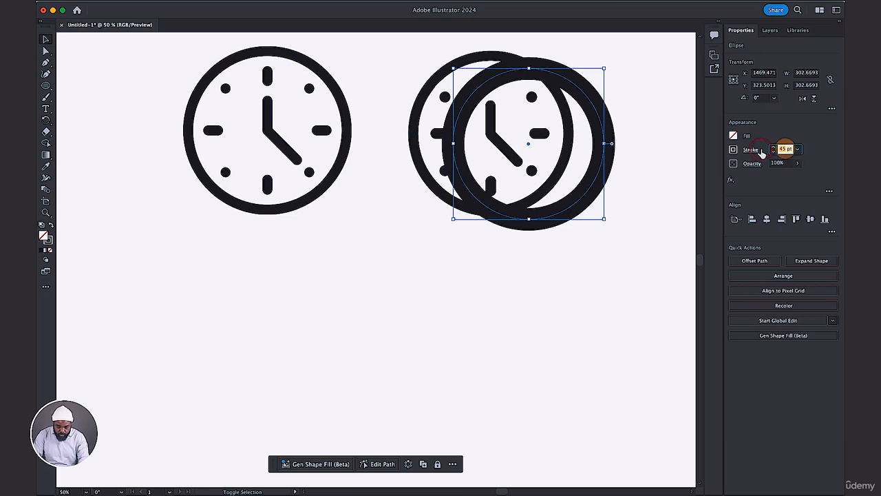
pyautogui.press('Return')
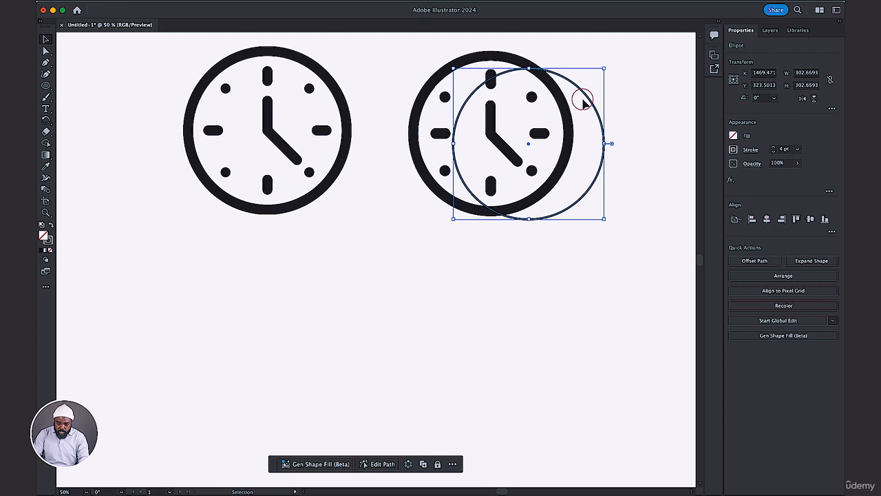
# Step: Move the thin circle over the new clock and nudge it right and down until its lower-right edge meets the outer ring
pyautogui.moveTo(586, 97); pyautogui.dragTo(551, 82)
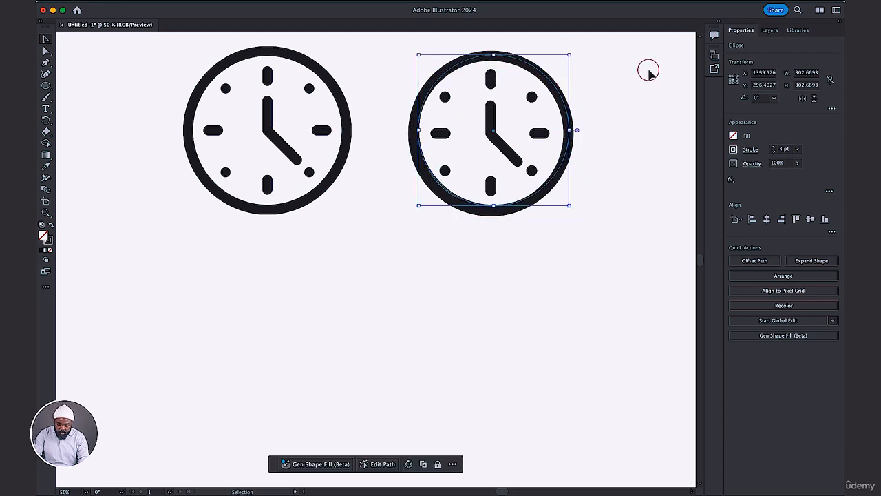
pyautogui.press('Down')
pyautogui.press('Down')
pyautogui.press('Right')
pyautogui.press('Right')
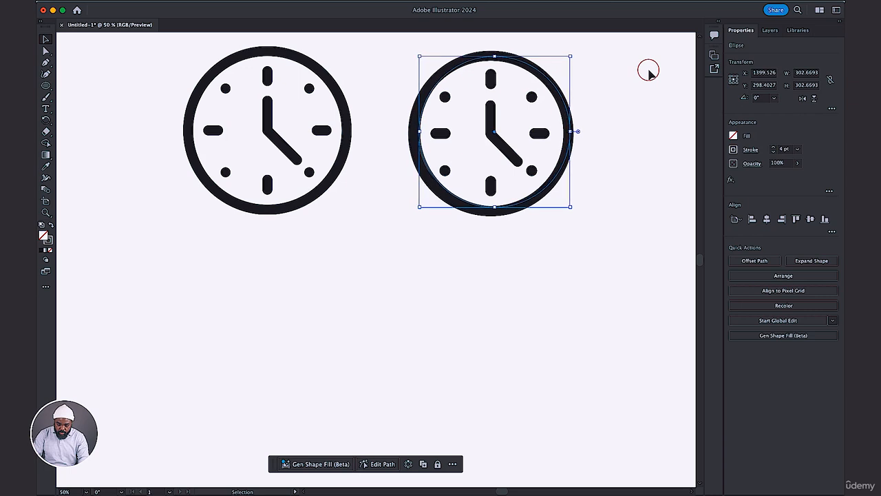
pyautogui.press('Right')
pyautogui.press('Down')
pyautogui.press('Down')
pyautogui.press('Down')
pyautogui.press('Down')
pyautogui.press('Down')
pyautogui.press('Down')
pyautogui.press('Down')
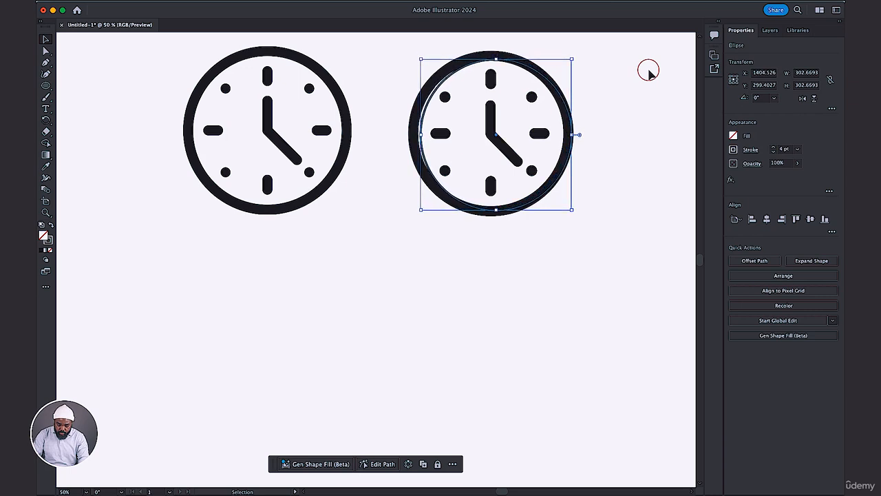
pyautogui.press('Right')
pyautogui.press('Right')
pyautogui.press('Right')
pyautogui.press('Right')
pyautogui.press('Left')
pyautogui.press('Left')
pyautogui.press('Right')
pyautogui.press('Right')
pyautogui.press('Right')
pyautogui.press('Right')
pyautogui.press('Right')
pyautogui.press('Right')
pyautogui.press('Right')
pyautogui.press('Right')
pyautogui.press('Down')
pyautogui.press('Down')
pyautogui.press('Down')
pyautogui.press('Down')
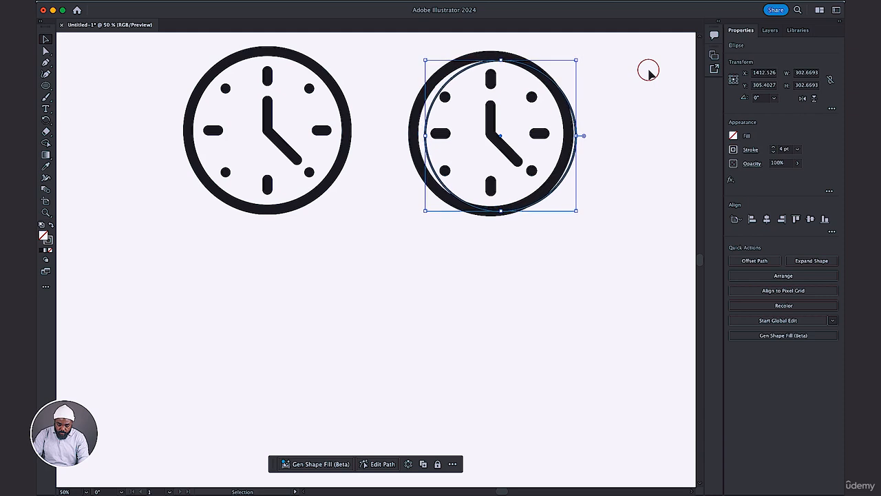
pyautogui.press('Down')
pyautogui.press('Down')
pyautogui.press('Down')
pyautogui.press('Down')
pyautogui.press('Down')
pyautogui.press('Down')
pyautogui.press('Down')
pyautogui.press('Down')
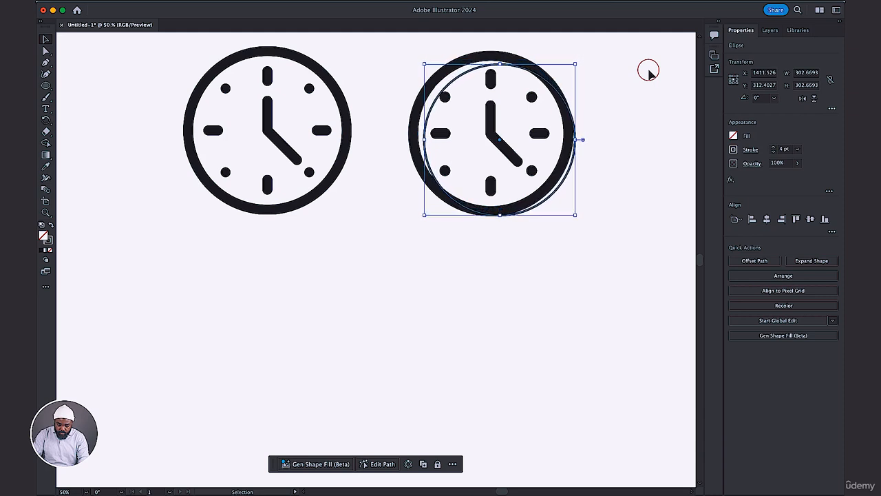
pyautogui.press('Left')
pyautogui.press('Left')
pyautogui.press('Left')
pyautogui.press('Left')
pyautogui.press('Left')
pyautogui.press('Left')
pyautogui.press('Down')
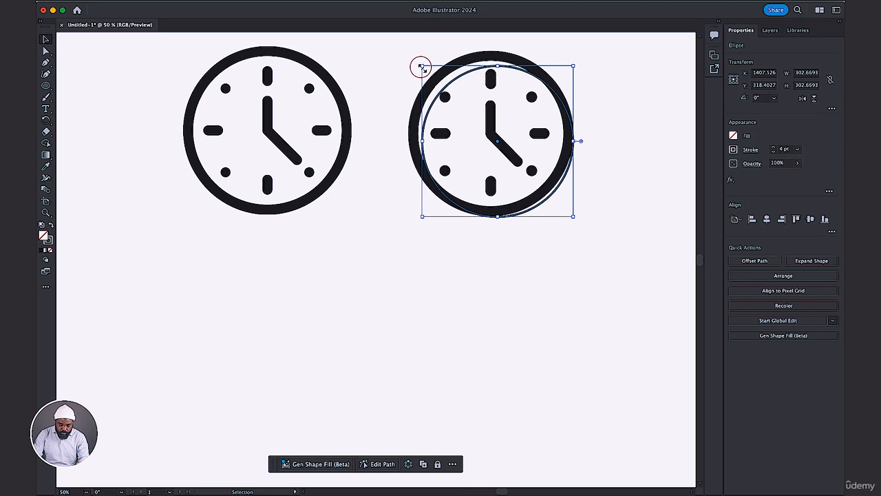
# Step: Enlarge the thin circle proportionally from its upper-left corner to about 342 px so it surrounds the new clock's ring, and deselect it
pyautogui.moveTo(420, 67); pyautogui.dragTo(392, 46)
pyautogui.moveTo(446, 81); pyautogui.dragTo(446, 81)
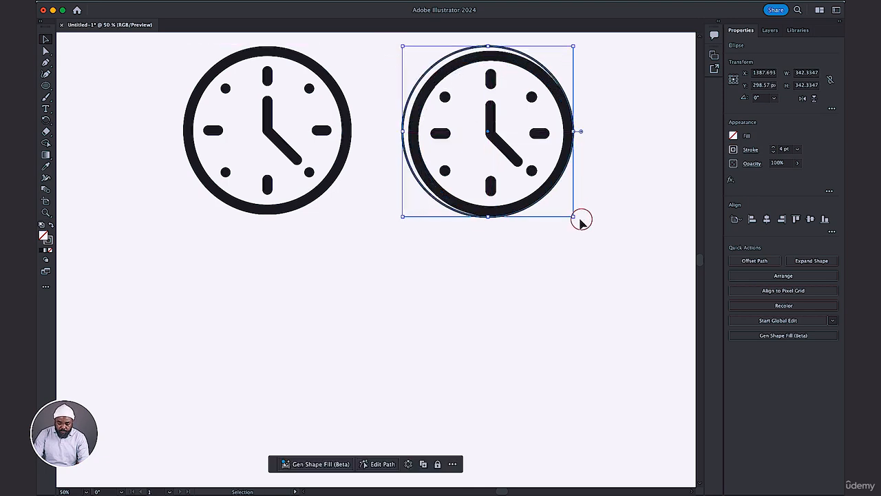
pyautogui.click(642, 208)
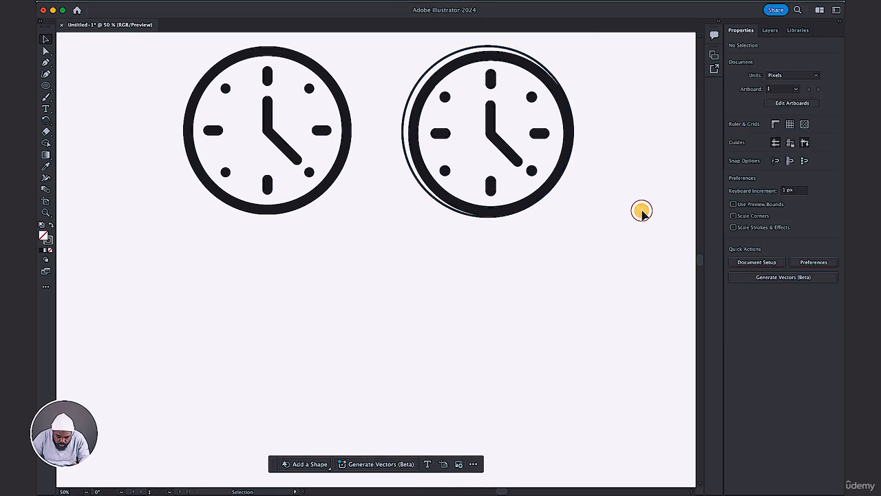
# Step: Nudge the thin surrounding circle 1 px right and 1 px down, and deselect it
pyautogui.click(447, 209)
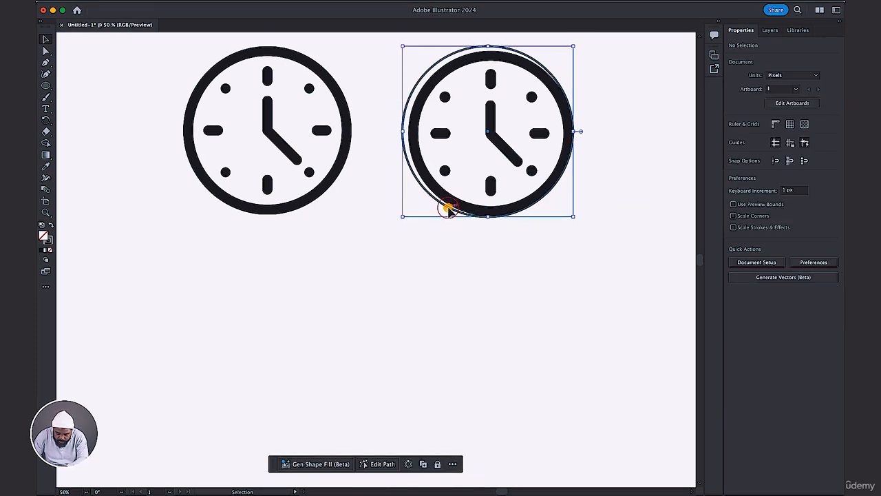
pyautogui.press('Down')
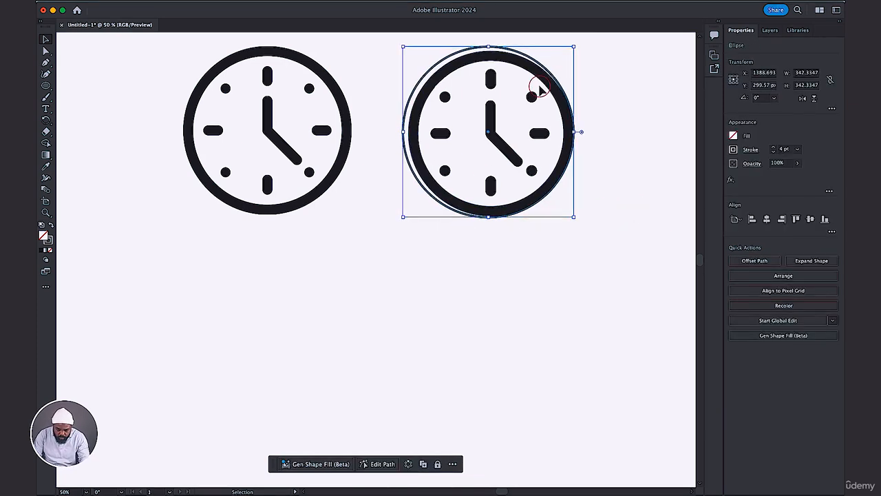
pyautogui.click(621, 175)
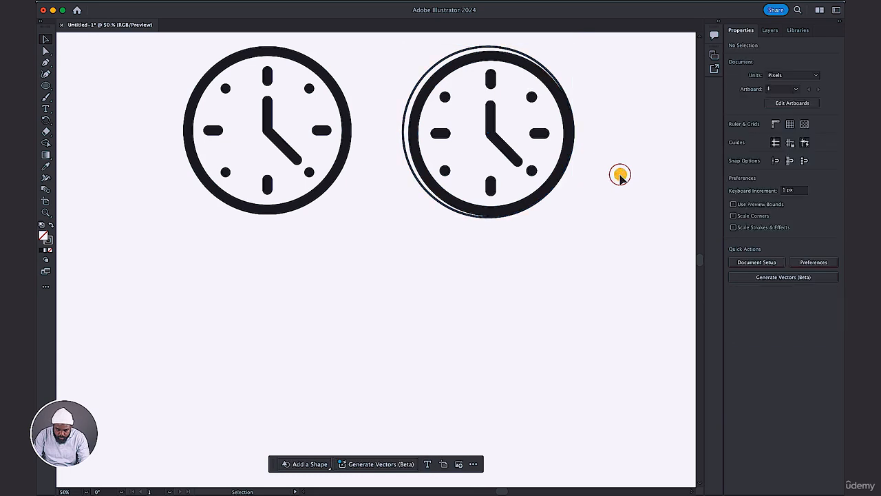
# Step: Fill the new clock's thick outer ring with a deep purple, and deselect it
pyautogui.click(413, 150)
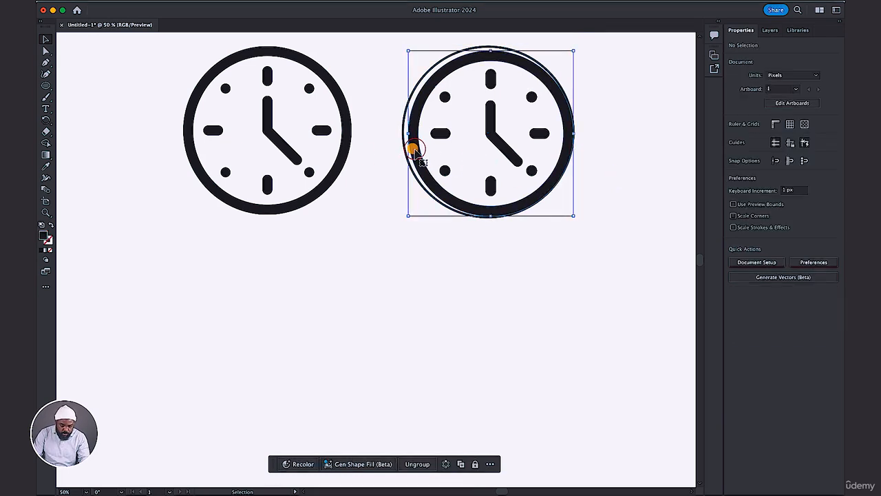
pyautogui.click(80, 232)
pyautogui.doubleClick(42, 235)
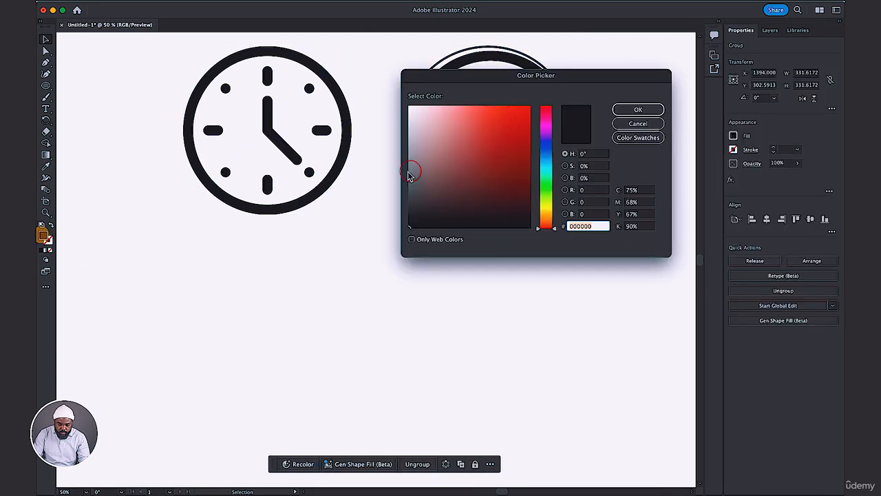
pyautogui.moveTo(511, 148)
pyautogui.mouseDown()
pyautogui.moveTo(513, 124)
pyautogui.moveTo(525, 172)
pyautogui.moveTo(549, 147)
pyautogui.moveTo(548, 138)
pyautogui.moveTo(513, 135)
pyautogui.mouseUp()
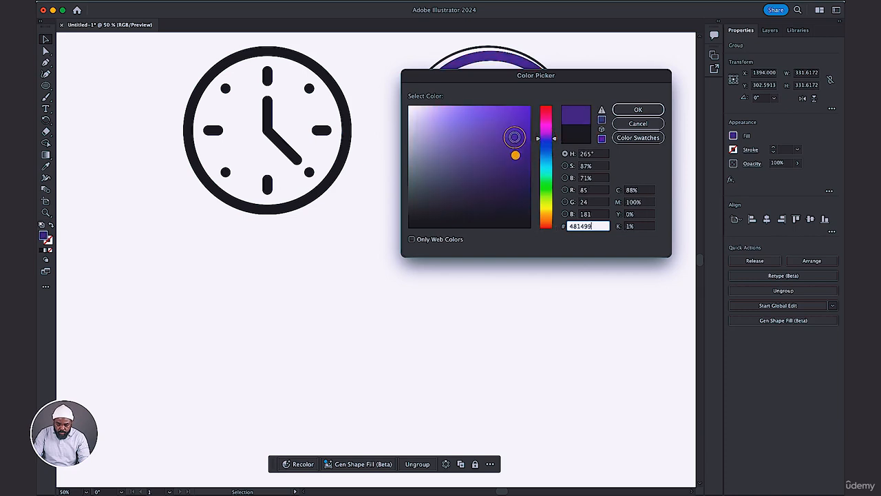
pyautogui.click(639, 111)
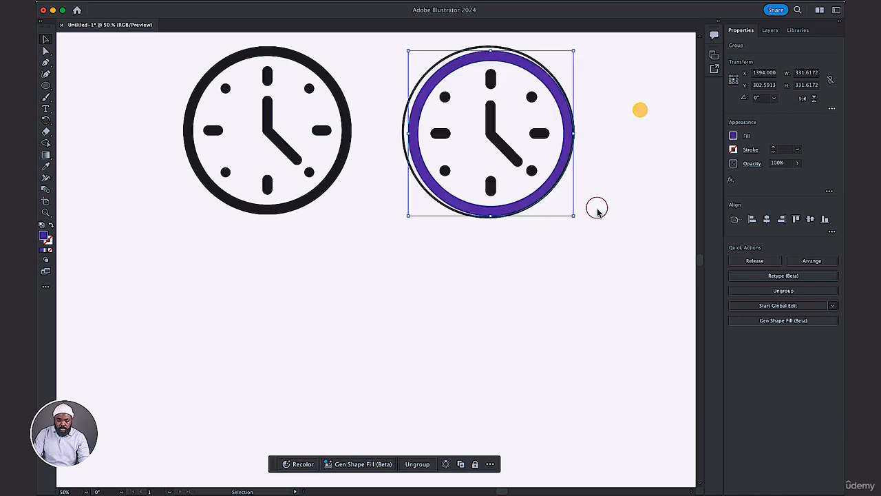
pyautogui.click(539, 237)
# Step: Match the new clock's hands to the ring's purple fill with the Eyedropper tool
pyautogui.click(491, 146)
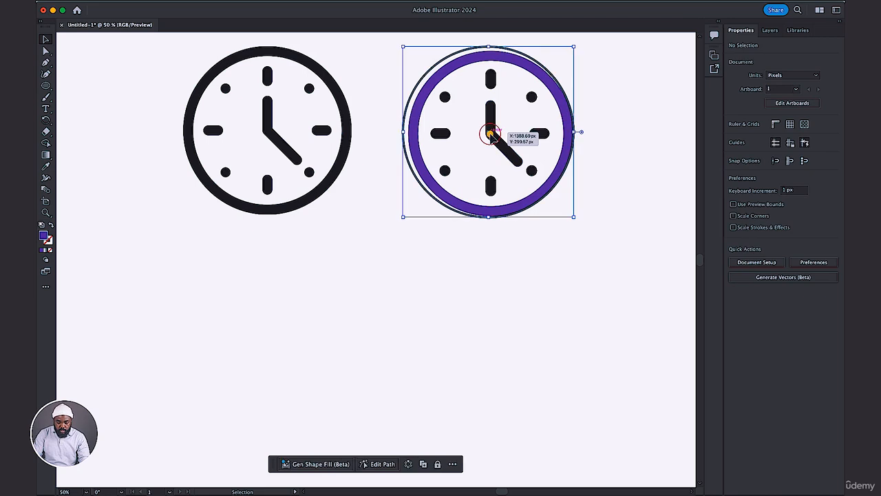
pyautogui.click(490, 125)
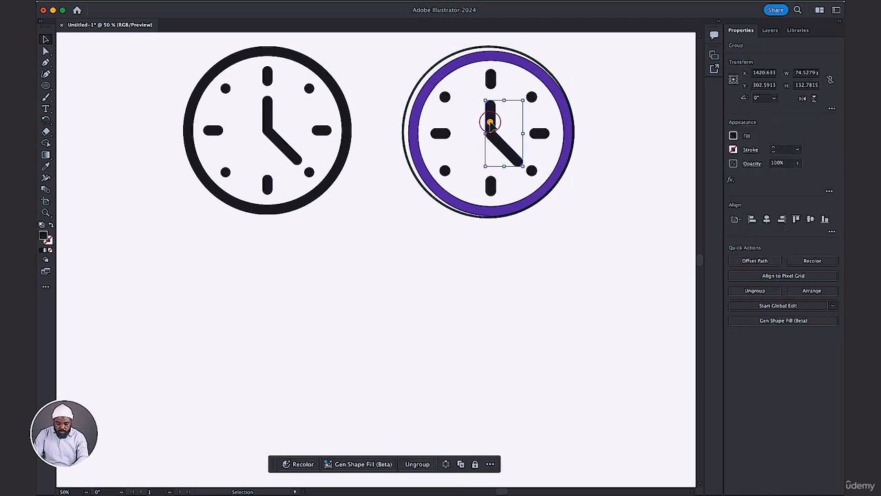
pyautogui.press('i')
pyautogui.click(416, 123)
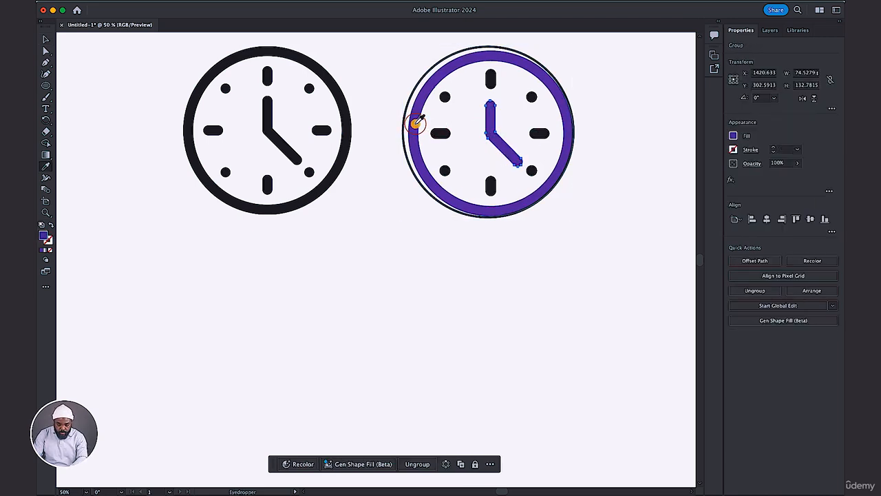
pyautogui.click(44, 39)
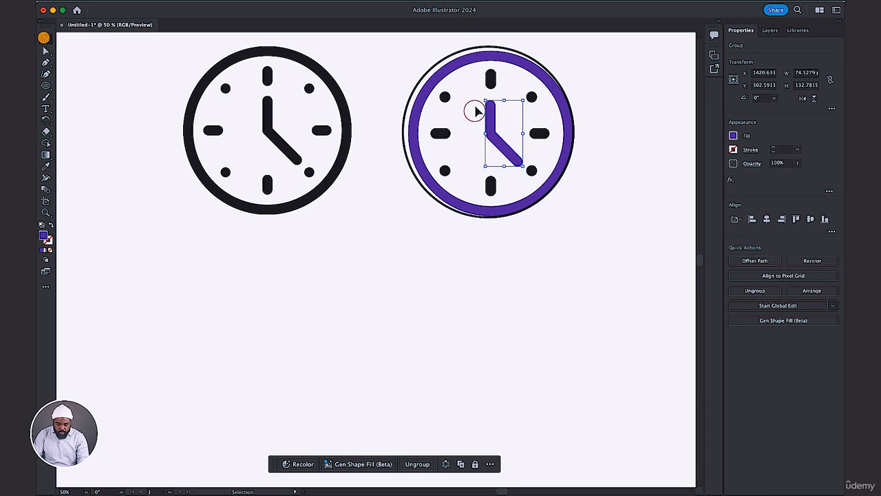
# Step: Fill the new clock's four rounded hour markers together with teal 2b9e9e
pyautogui.click(490, 78)
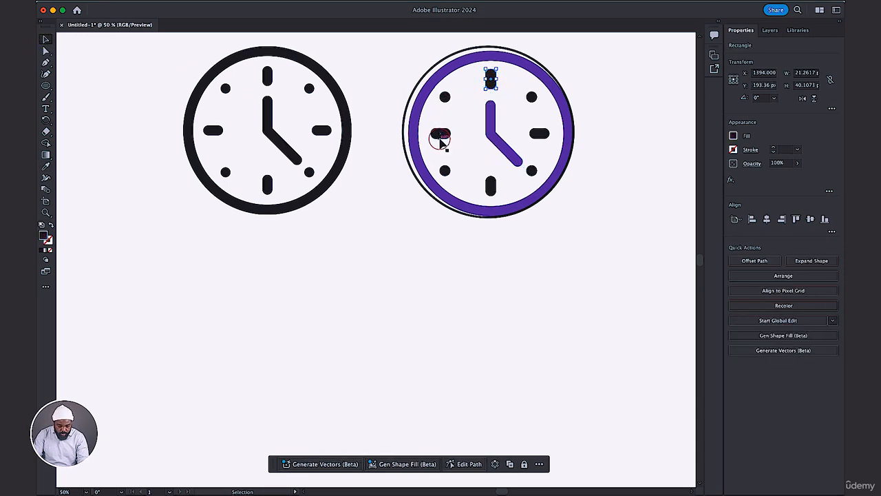
pyautogui.keyDown('shift'); pyautogui.click(441, 134); pyautogui.keyUp('shift')
pyautogui.keyDown('shift'); pyautogui.click(540, 134); pyautogui.keyUp('shift')
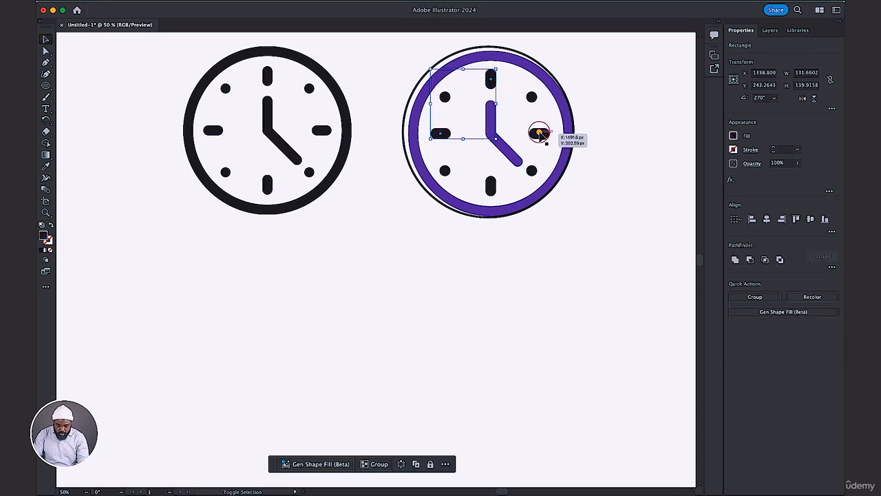
pyautogui.keyDown('shift'); pyautogui.click(491, 187); pyautogui.keyUp('shift')
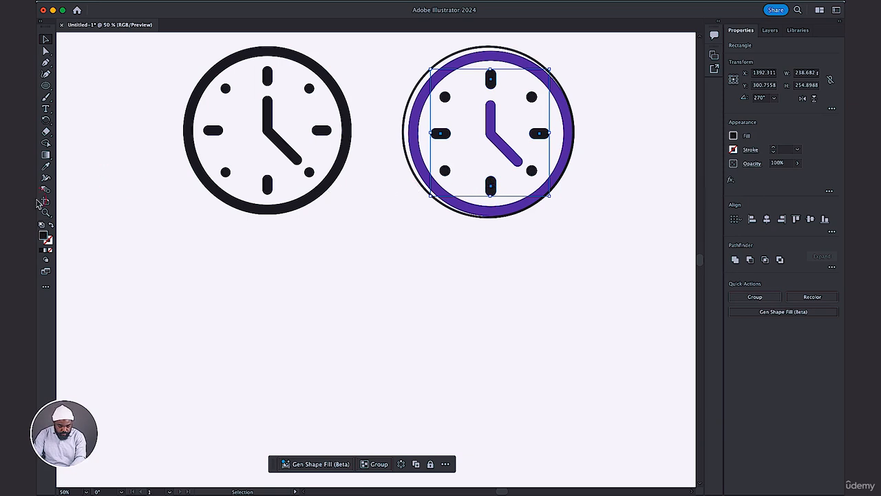
pyautogui.doubleClick(43, 236)
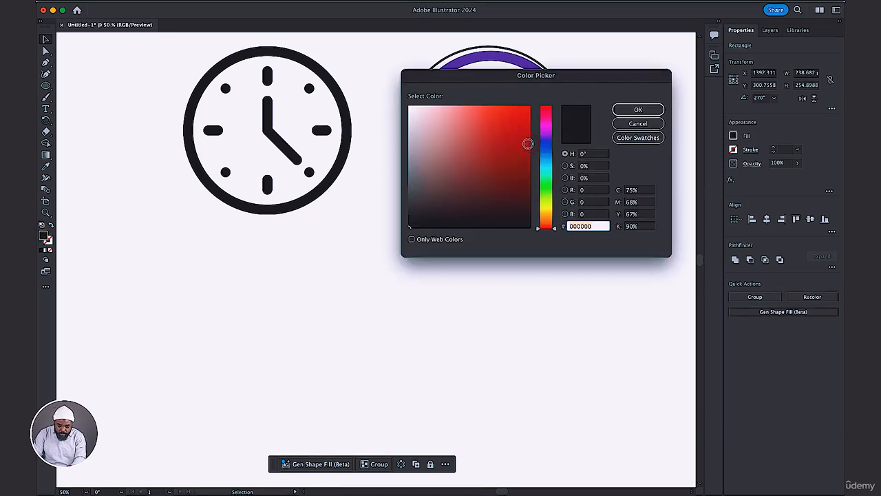
pyautogui.click(545, 149)
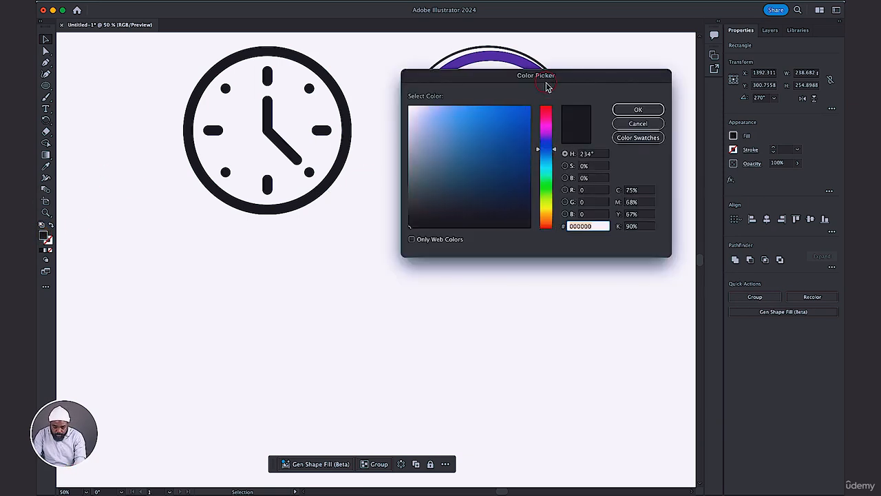
pyautogui.moveTo(544, 80); pyautogui.dragTo(526, 237)
pyautogui.click(479, 270)
pyautogui.click(475, 301)
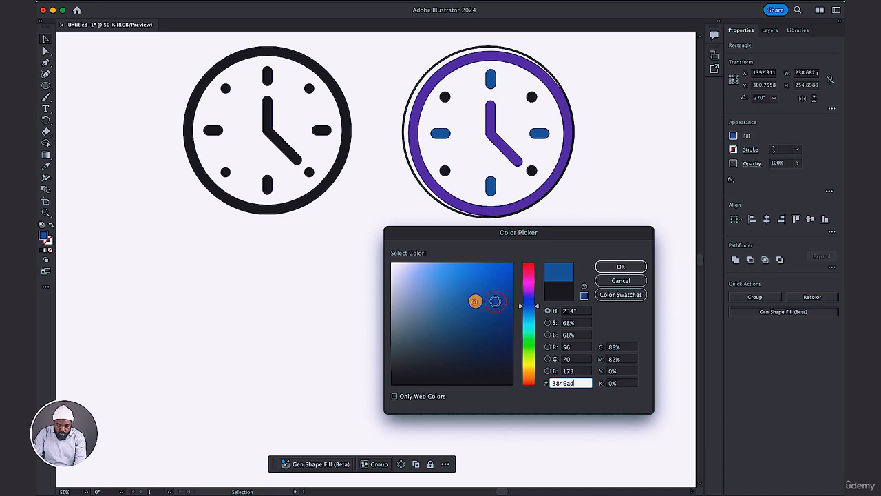
pyautogui.click(482, 308)
pyautogui.moveTo(522, 365); pyautogui.dragTo(532, 329)
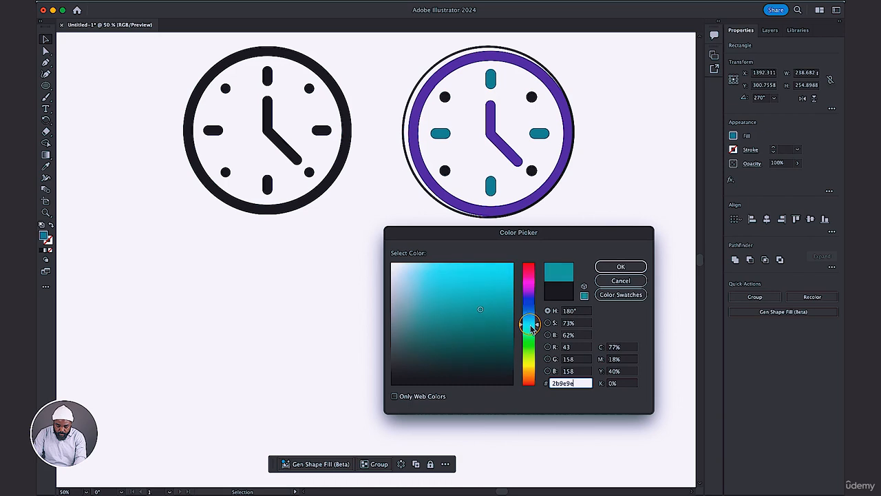
pyautogui.click(620, 267)
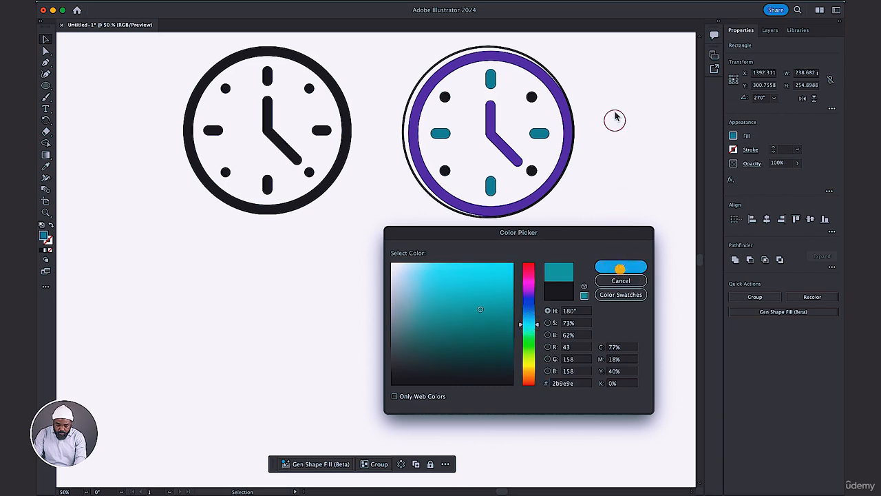
# Step: Fill the four small dots between the new clock's hour markers with gray a8a8a8, and deselect them
pyautogui.click(531, 96)
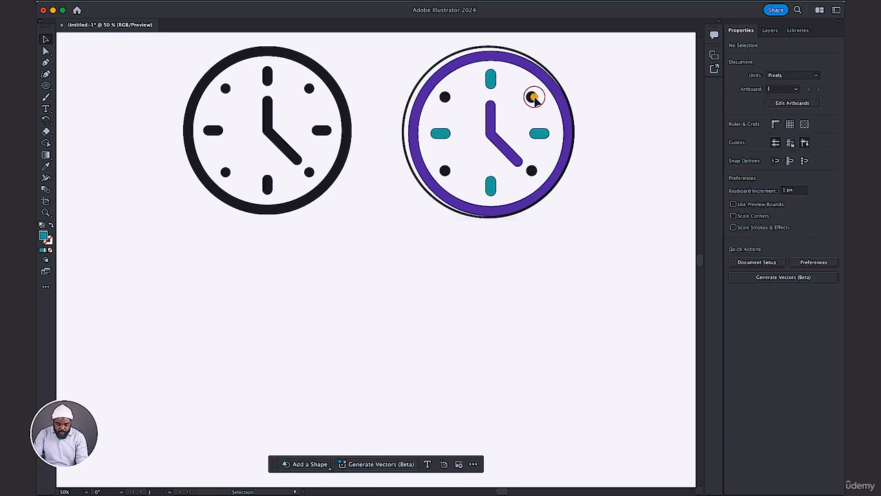
pyautogui.keyDown('shift'); pyautogui.click(446, 98); pyautogui.keyUp('shift')
pyautogui.keyDown('shift'); pyautogui.click(445, 171); pyautogui.keyUp('shift')
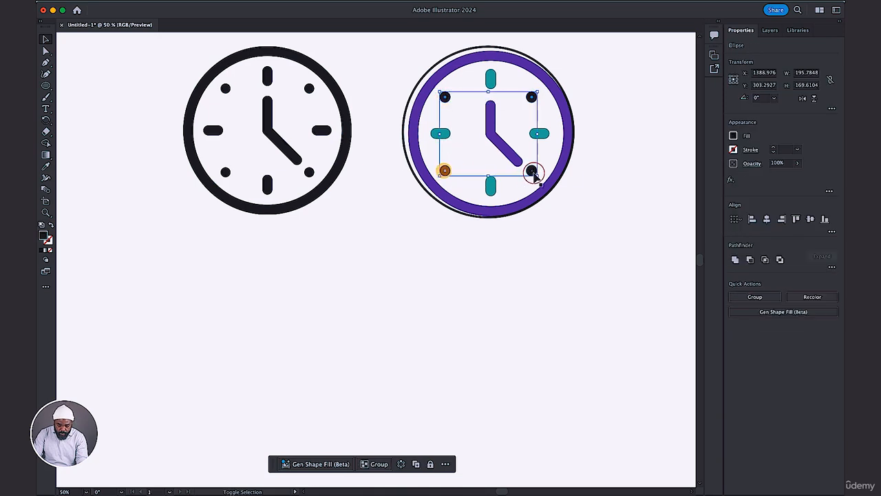
pyautogui.keyDown('shift'); pyautogui.click(532, 171); pyautogui.keyUp('shift')
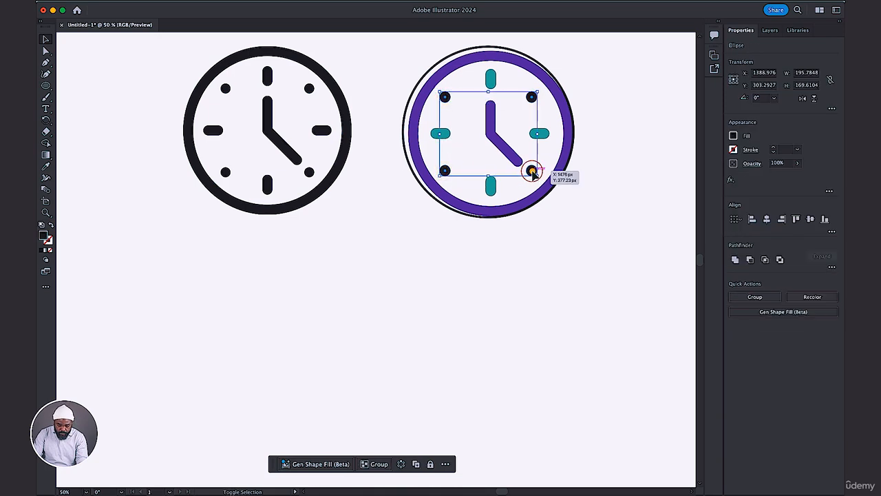
pyautogui.doubleClick(43, 236)
pyautogui.moveTo(400, 272); pyautogui.dragTo(378, 304)
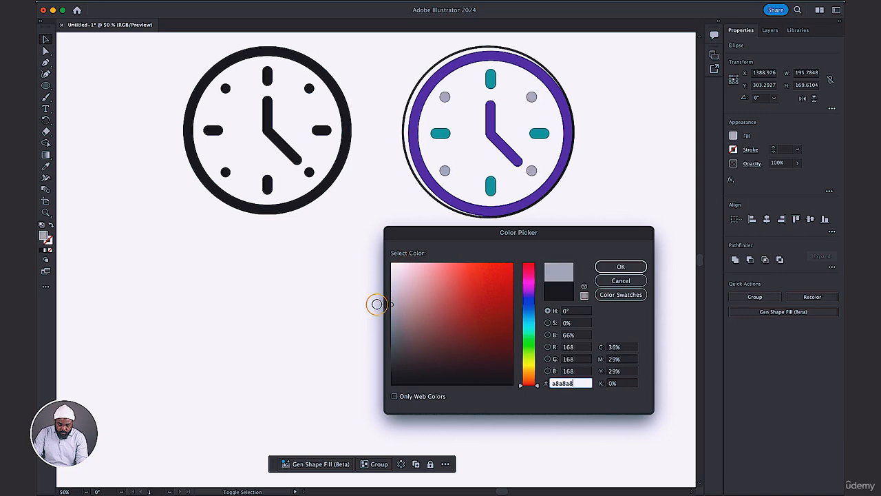
pyautogui.click(621, 266)
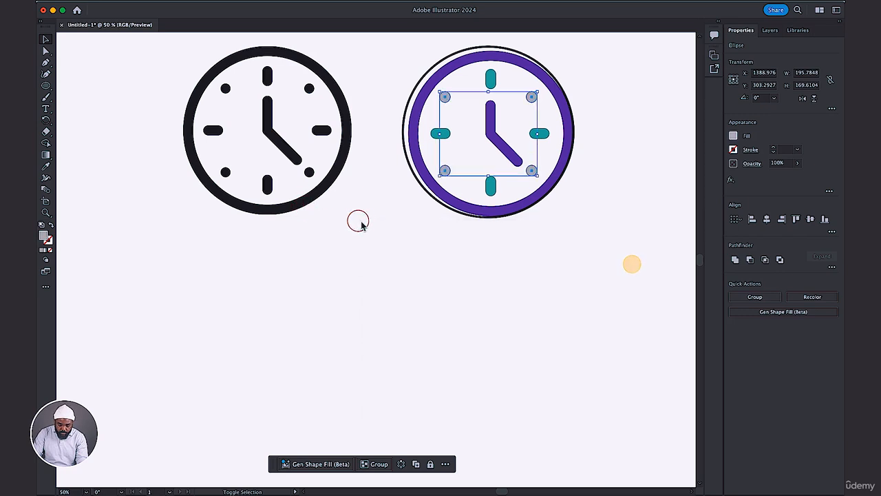
pyautogui.click(360, 219)
# Step: Change the stroke color of the thin surrounding circle to light gray, and deselect it
pyautogui.click(429, 197)
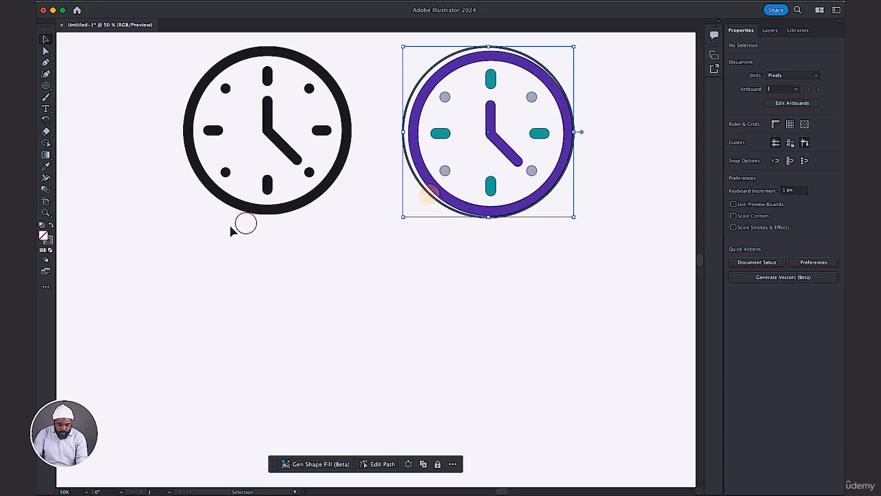
pyautogui.click(49, 239)
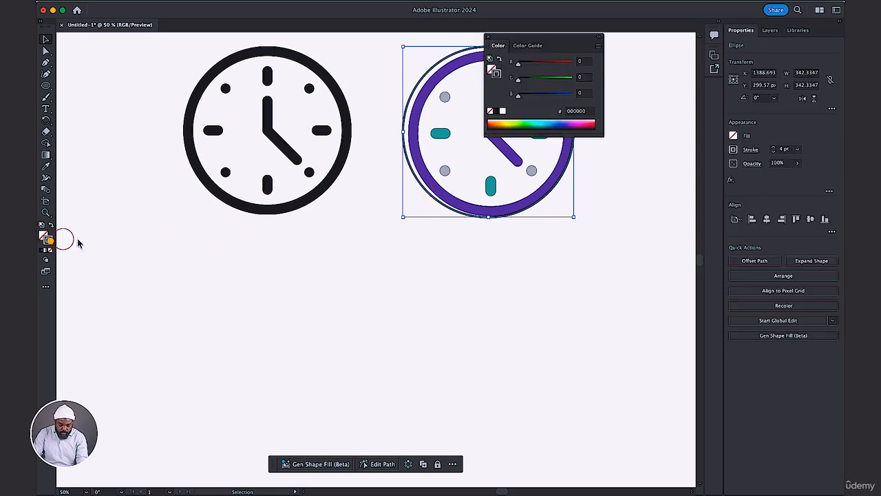
pyautogui.doubleClick(47, 238)
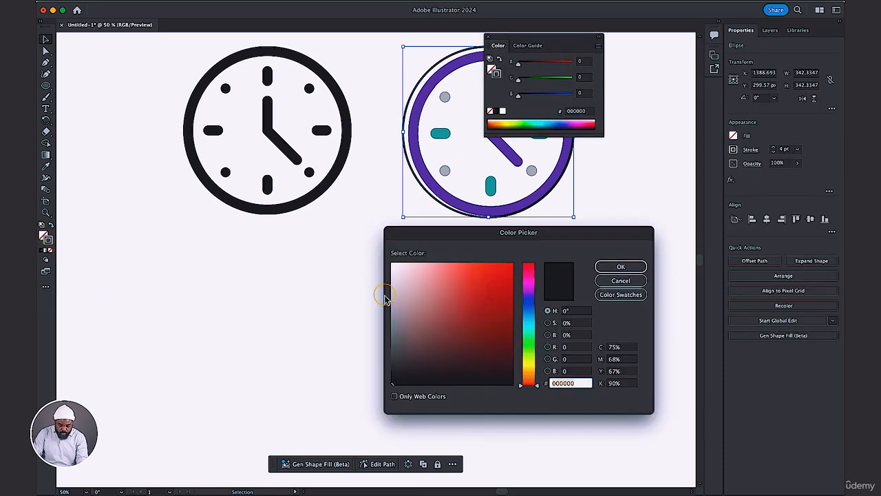
pyautogui.click(392, 291)
pyautogui.moveTo(391, 292); pyautogui.dragTo(391, 279)
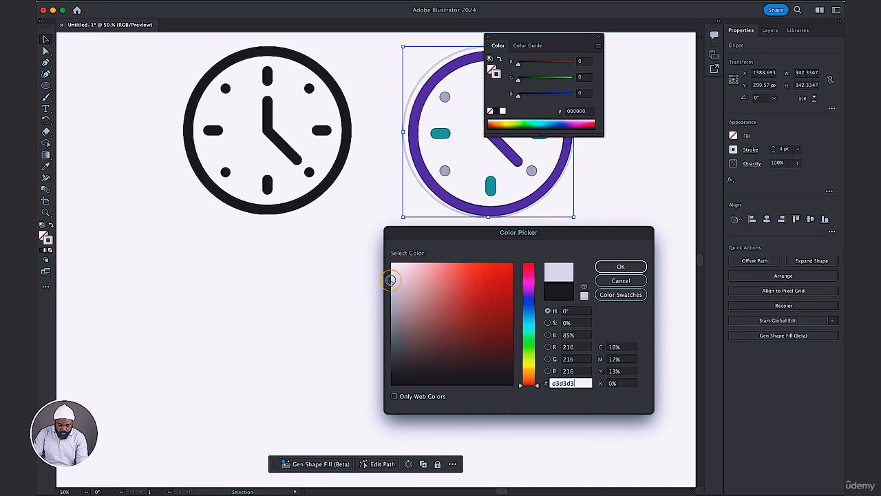
pyautogui.click(618, 265)
pyautogui.click(490, 37)
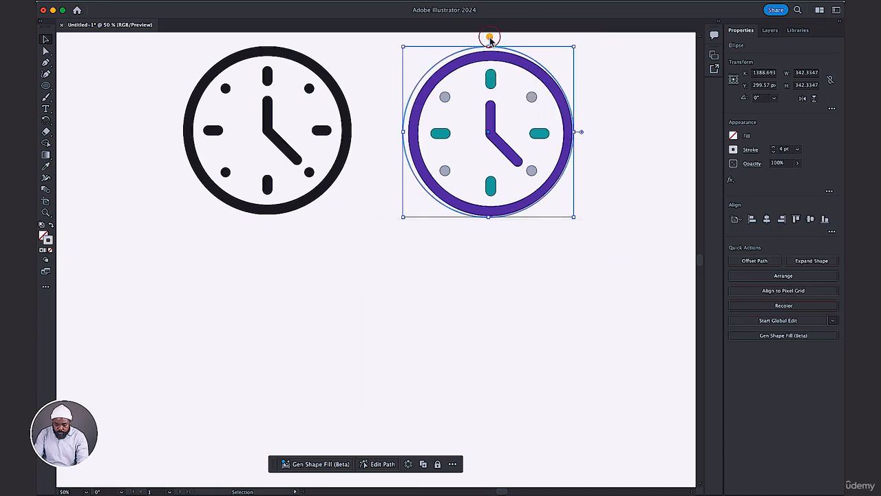
pyautogui.click(502, 316)
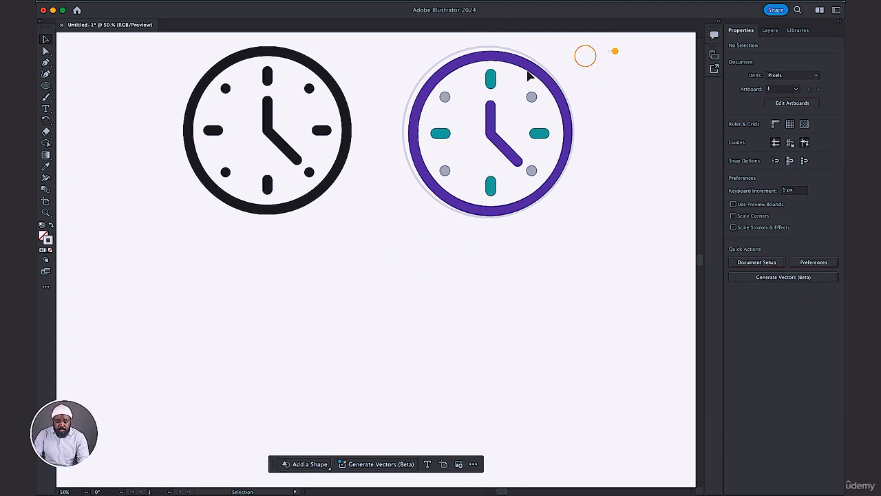
# Step: Expand the thin surrounding circle's fill and stroke into a filled shape
pyautogui.moveTo(614, 51); pyautogui.dragTo(382, 256)
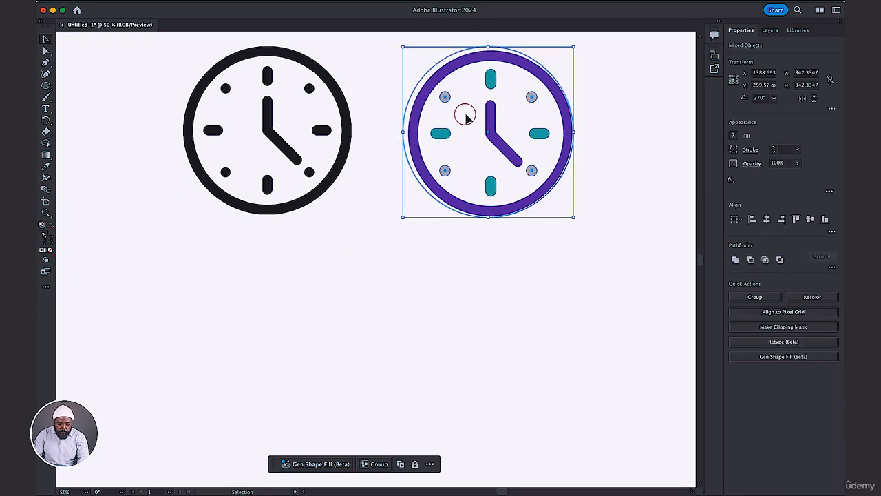
pyautogui.click(407, 275)
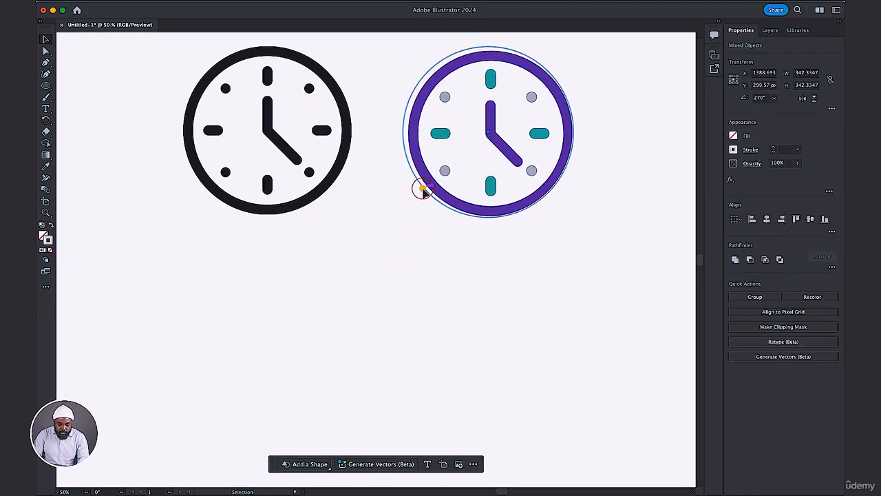
pyautogui.click(420, 189)
pyautogui.click(161, 7)
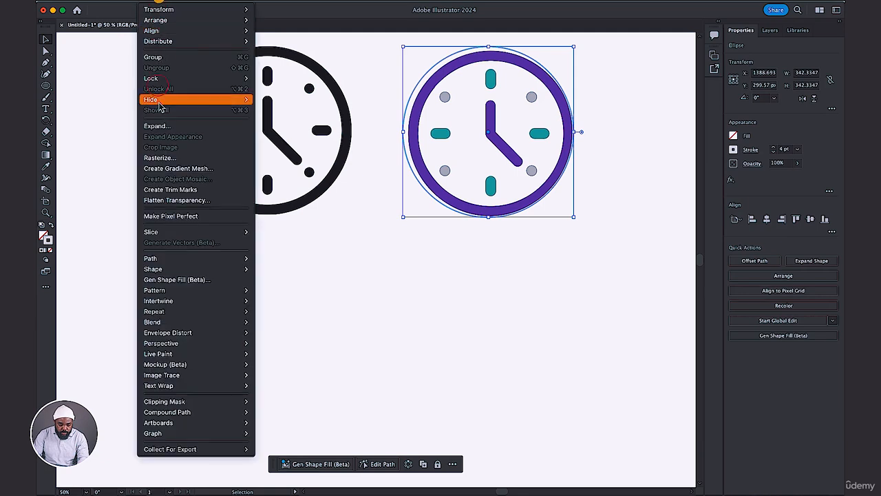
pyautogui.click(165, 128)
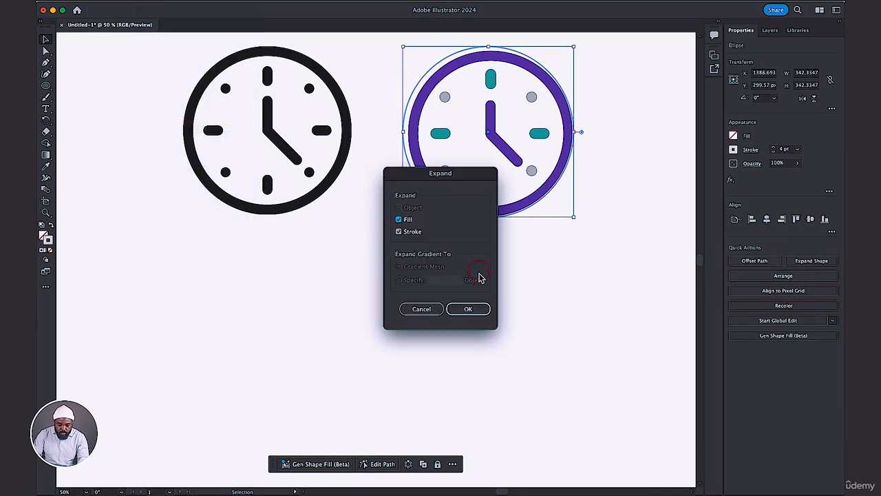
pyautogui.click(468, 309)
# Step: Fill all parts of the new clock, including the expanded thin ring, with blue-violet 6051a8
pyautogui.moveTo(650, 279); pyautogui.dragTo(389, 45)
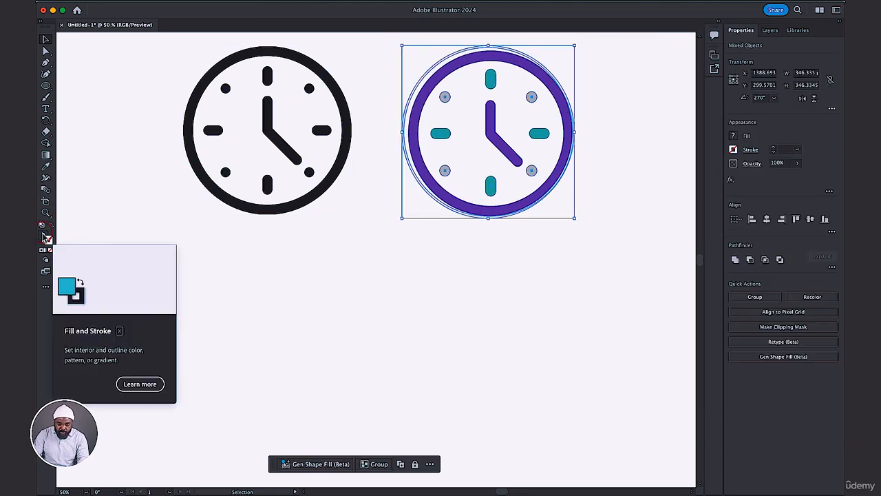
pyautogui.doubleClick(46, 238)
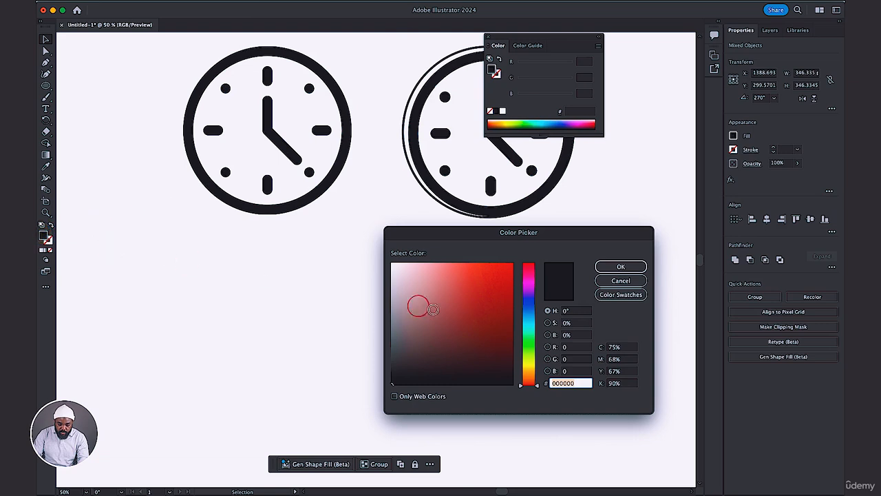
pyautogui.moveTo(466, 297)
pyautogui.mouseDown()
pyautogui.moveTo(488, 289)
pyautogui.moveTo(503, 315)
pyautogui.moveTo(487, 328)
pyautogui.moveTo(429, 291)
pyautogui.moveTo(388, 379)
pyautogui.moveTo(365, 329)
pyautogui.moveTo(362, 336)
pyautogui.moveTo(362, 274)
pyautogui.moveTo(466, 299)
pyautogui.moveTo(482, 266)
pyautogui.moveTo(455, 305)
pyautogui.mouseUp()
pyautogui.moveTo(528, 309); pyautogui.dragTo(529, 297)
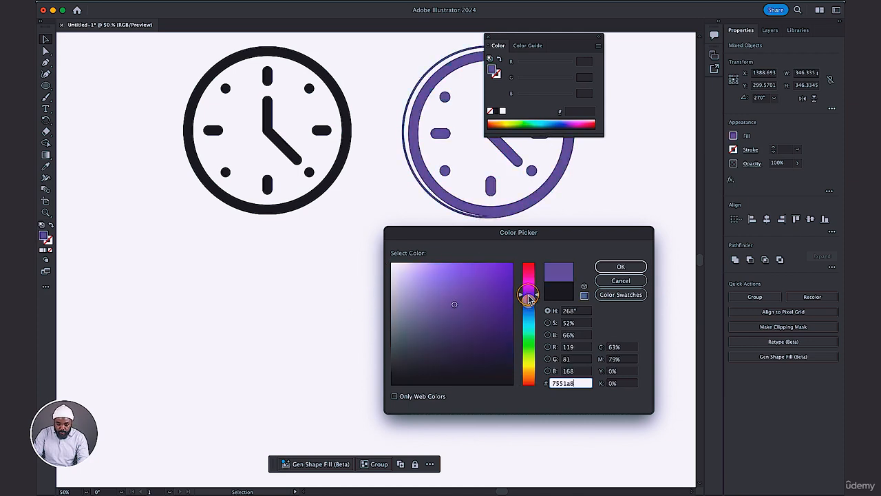
pyautogui.click(630, 269)
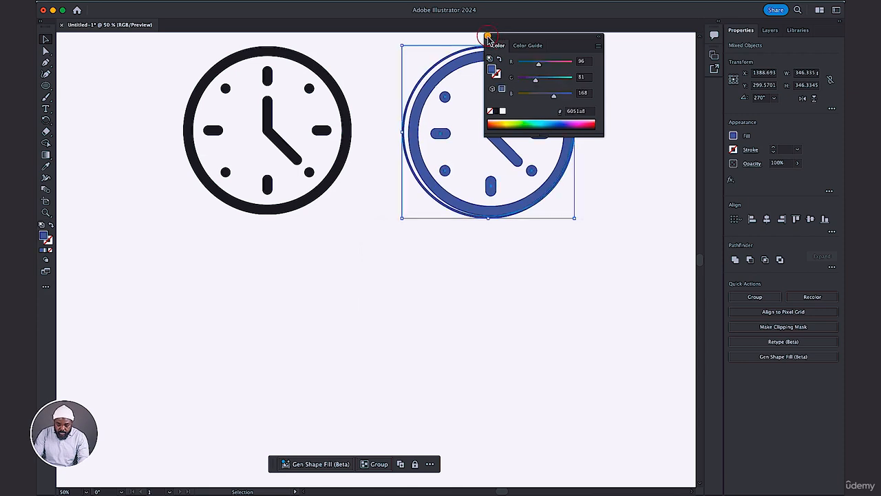
# Step: Select all parts of the blue-violet clock, including its thin ring, and group them
pyautogui.click(488, 38)
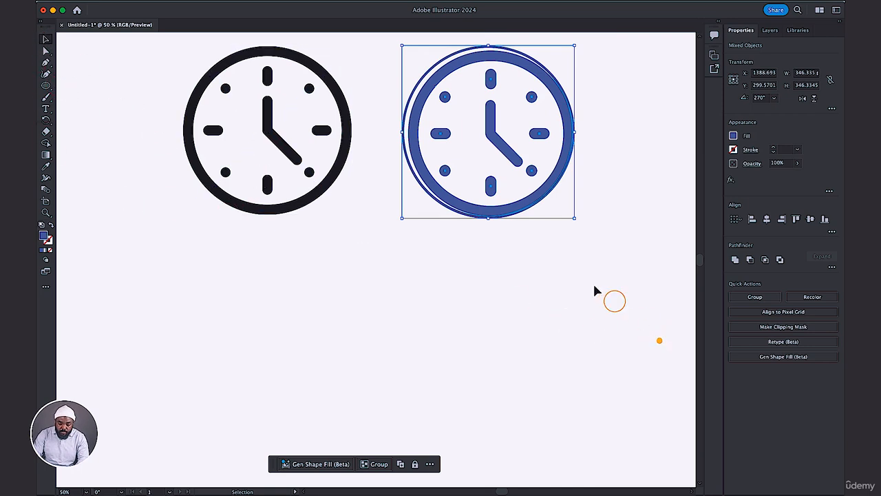
pyautogui.moveTo(595, 291); pyautogui.dragTo(388, 39)
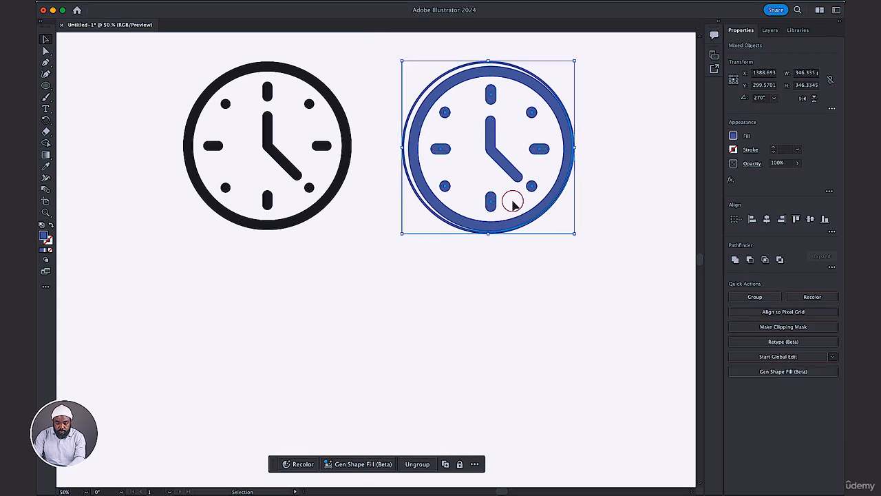
pyautogui.press('super+g')
# Step: Move both clocks together off the artboard, into the empty area above and to the right of it
pyautogui.press('super+minus')
pyautogui.press('super+minus')
pyautogui.moveTo(462, 369); pyautogui.dragTo(217, 208)
pyautogui.moveTo(274, 265); pyautogui.dragTo(502, 102)
# Step: Move the reference user-profile icon onto the artboard and deselect it
pyautogui.moveTo(141, 107); pyautogui.dragTo(199, 285)
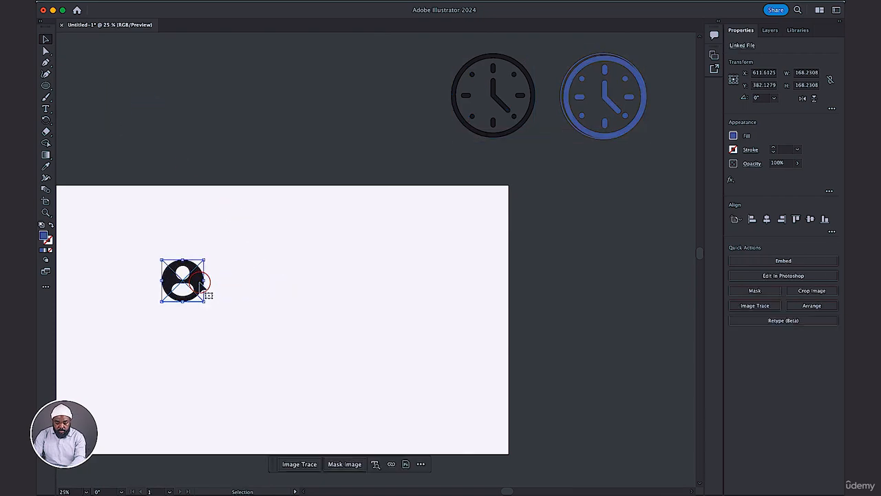
pyautogui.press('super+equal')
pyautogui.press('super+equal')
pyautogui.press('super+equal')
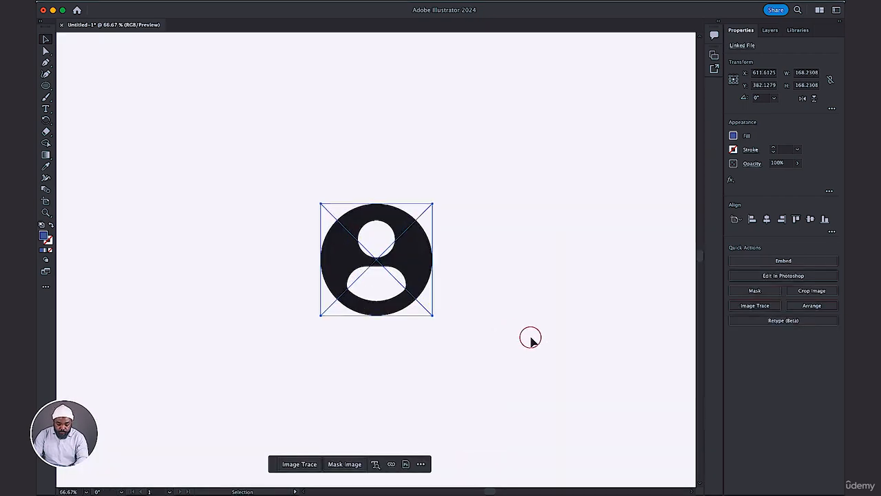
pyautogui.moveTo(531, 342); pyautogui.dragTo(449, 263)
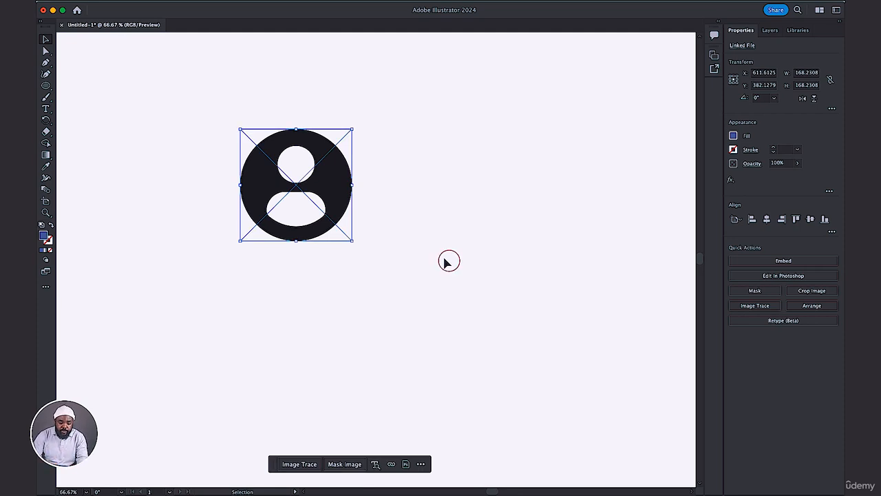
pyautogui.click(450, 168)
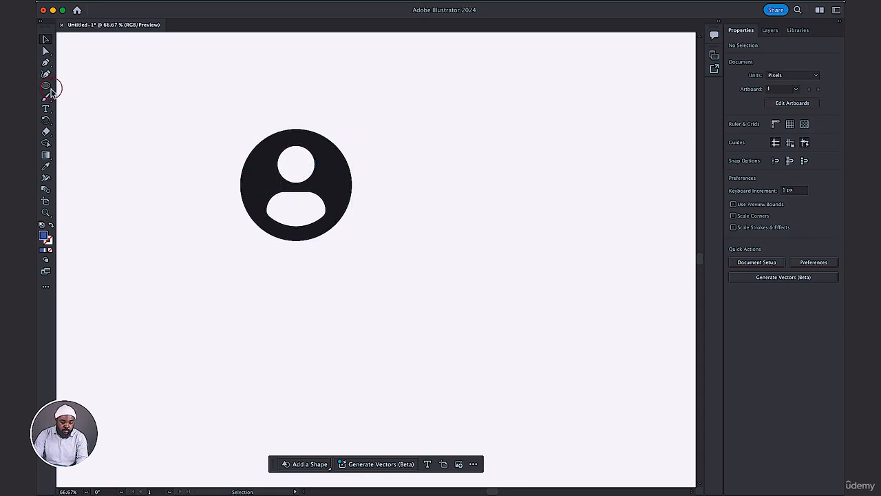
# Step: Draw a circle about 152 px wide with fill 333333 beside the reference user icon, roughly level with it
pyautogui.moveTo(49, 86); pyautogui.dragTo(90, 99)
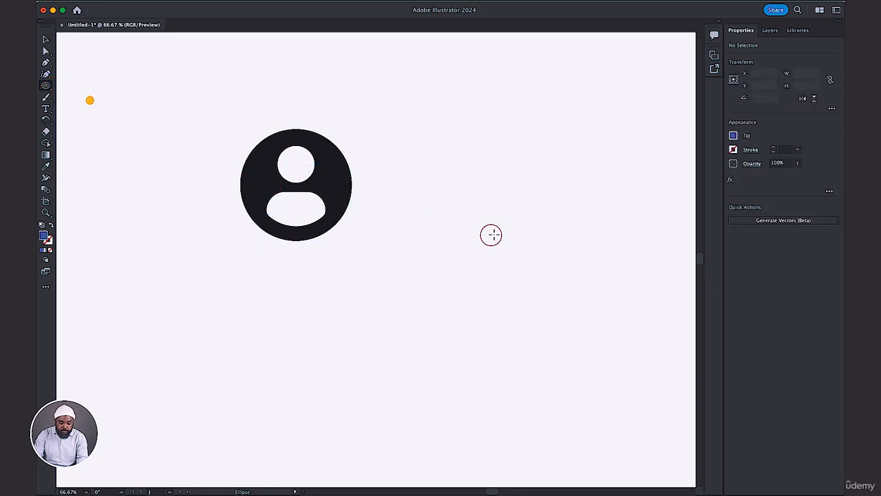
pyautogui.doubleClick(44, 236)
pyautogui.write('333333')
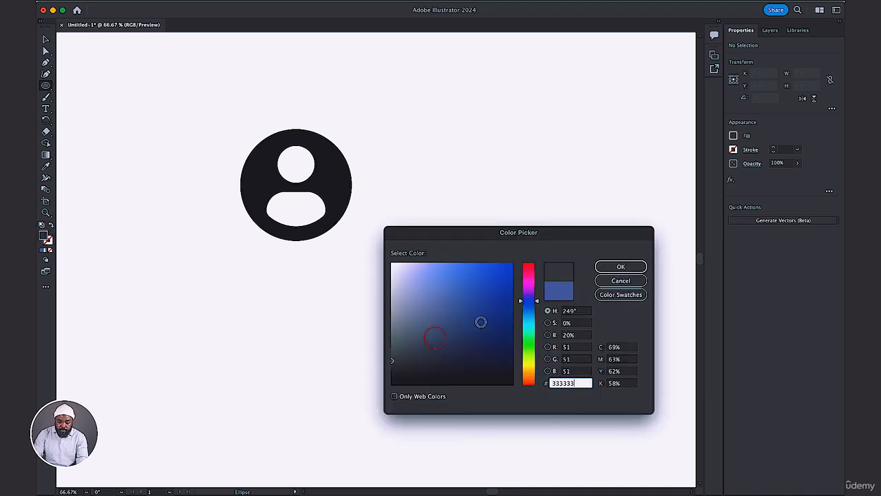
pyautogui.click(610, 267)
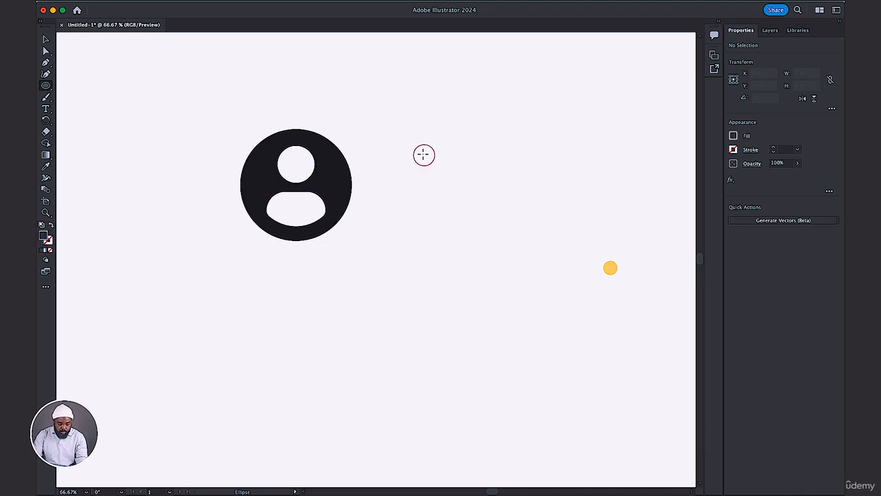
pyautogui.moveTo(413, 145); pyautogui.dragTo(515, 244)
pyautogui.click(45, 39)
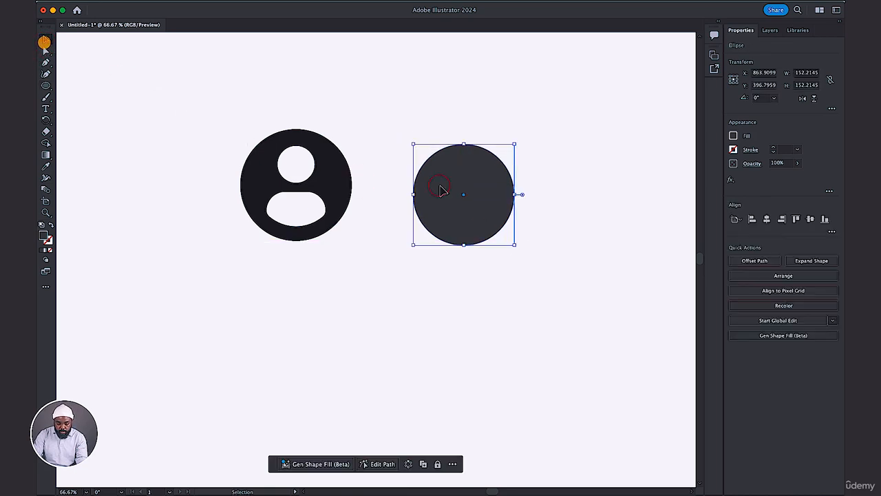
pyautogui.moveTo(450, 194); pyautogui.dragTo(452, 189)
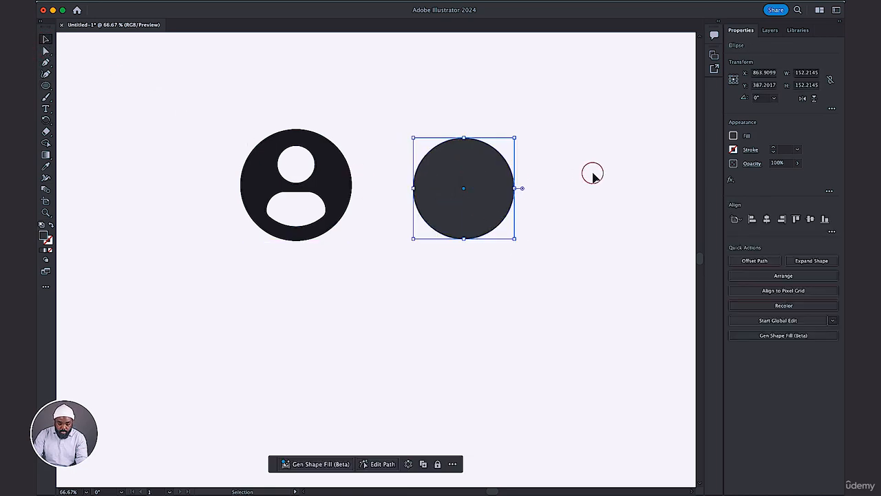
# Step: Draw a circle about 54 px wide sized to the reference icon's head, and fill it with the artboard's white using the Eyedropper
pyautogui.click(45, 86)
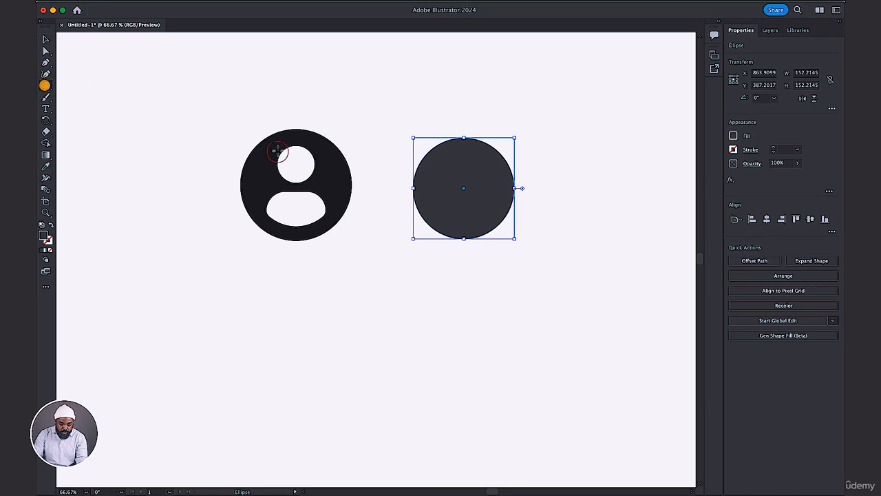
pyautogui.moveTo(284, 150); pyautogui.dragTo(338, 319)
pyautogui.click(50, 40)
pyautogui.press('i')
pyautogui.click(228, 319)
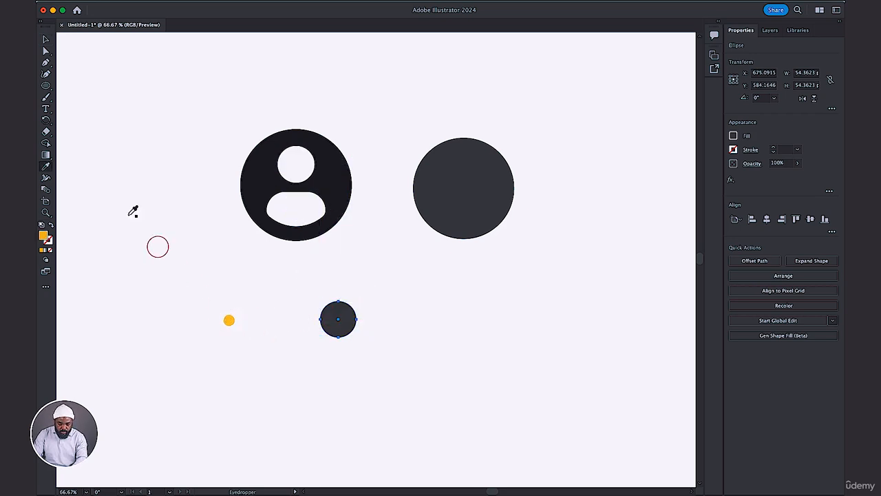
# Step: Place the white head circle in the upper half of the dark circle, horizontally centered, and deselect it
pyautogui.click(47, 43)
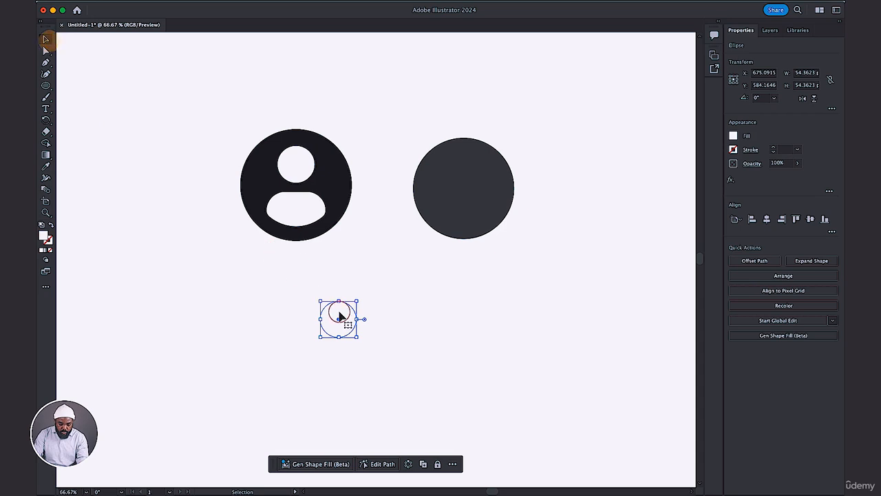
pyautogui.moveTo(338, 319); pyautogui.dragTo(463, 174)
pyautogui.click(566, 138)
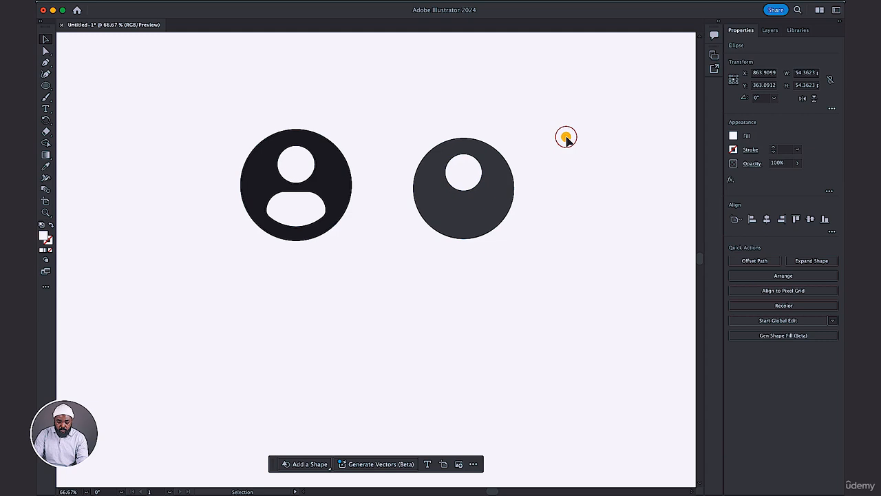
# Step: Start tracing the reference icon's body with the Pen tool, curving from its upper-left corner down the left side to a corner point
pyautogui.click(312, 197)
pyautogui.press('super+equal')
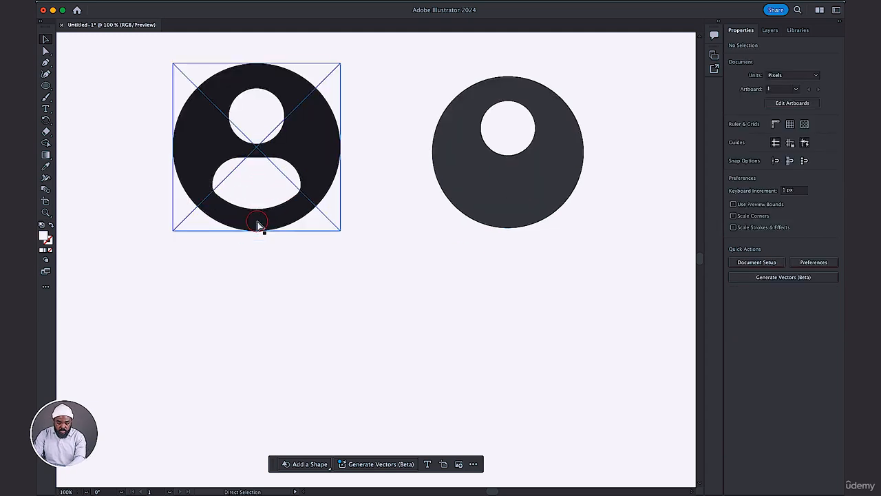
pyautogui.press('super+equal')
pyautogui.press('space')
pyautogui.moveTo(254, 233); pyautogui.dragTo(386, 303)
pyautogui.press('super+equal')
pyautogui.press('space')
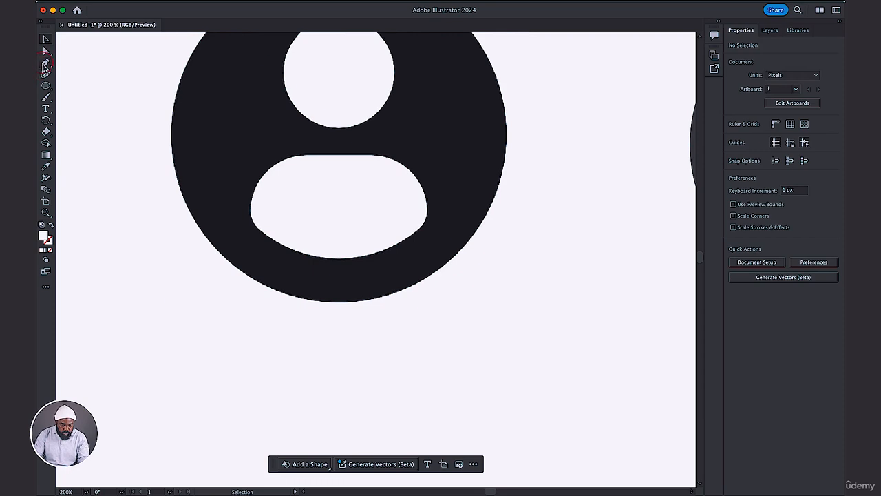
pyautogui.click(46, 63)
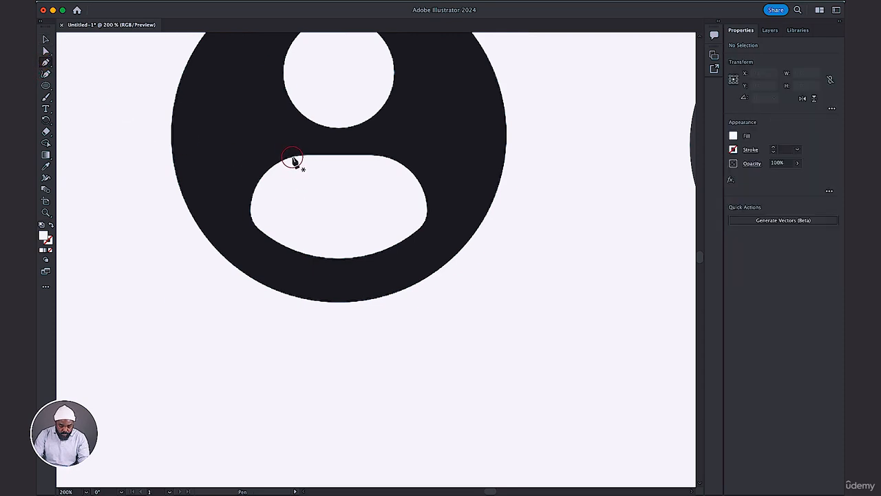
pyautogui.click(250, 215)
pyautogui.moveTo(252, 228); pyautogui.dragTo(253, 260)
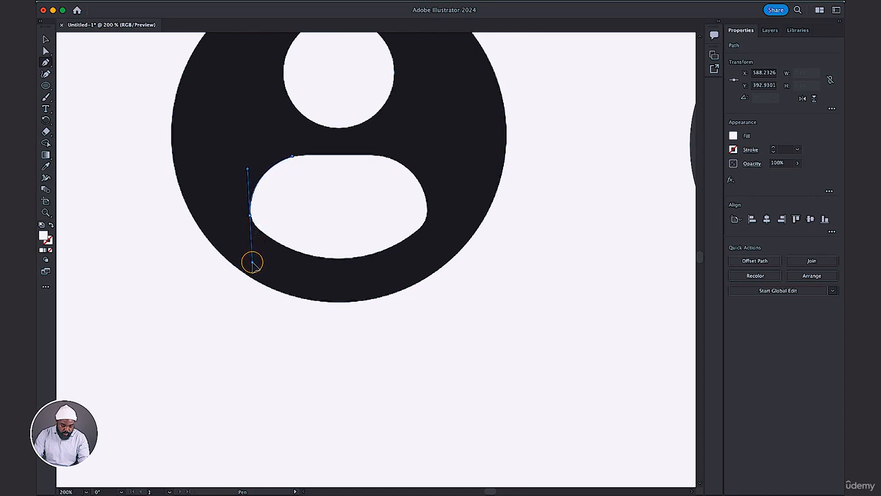
pyautogui.click(251, 215)
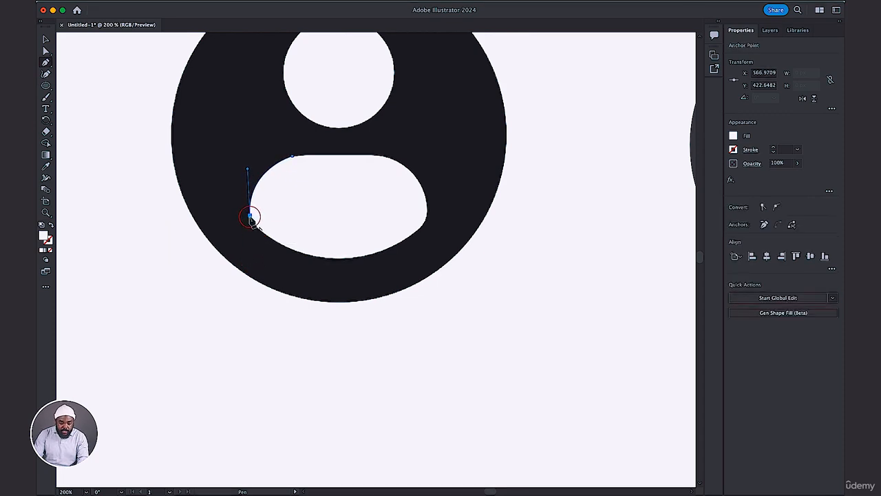
pyautogui.moveTo(255, 255); pyautogui.dragTo(255, 256)
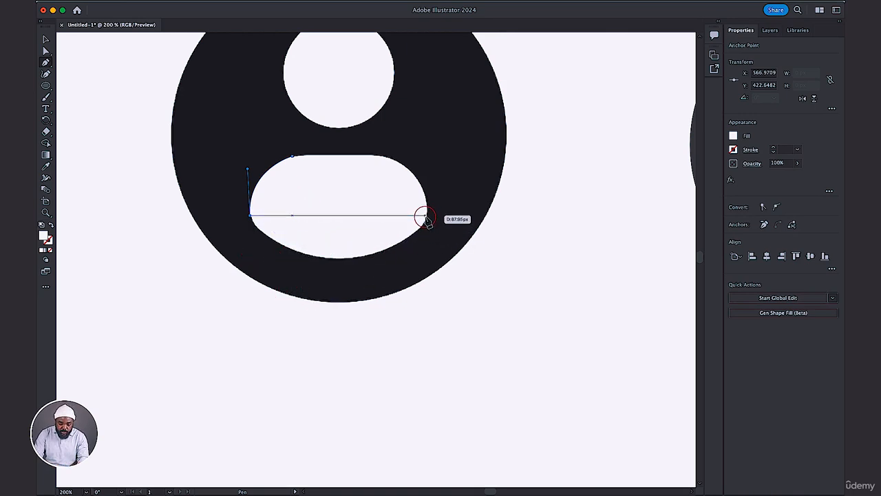
# Step: Trace the body's bottom curve, right side and straight top edge, closing the path at its starting point
pyautogui.moveTo(426, 216); pyautogui.dragTo(527, 118)
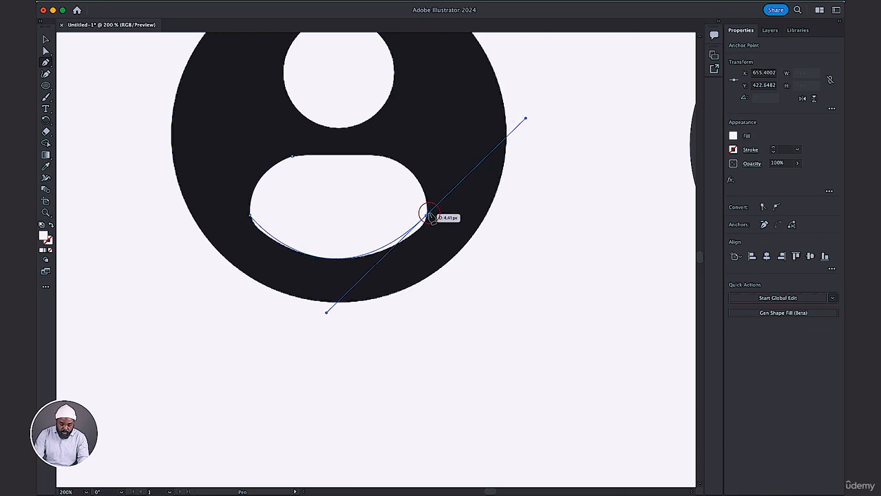
pyautogui.click(428, 218)
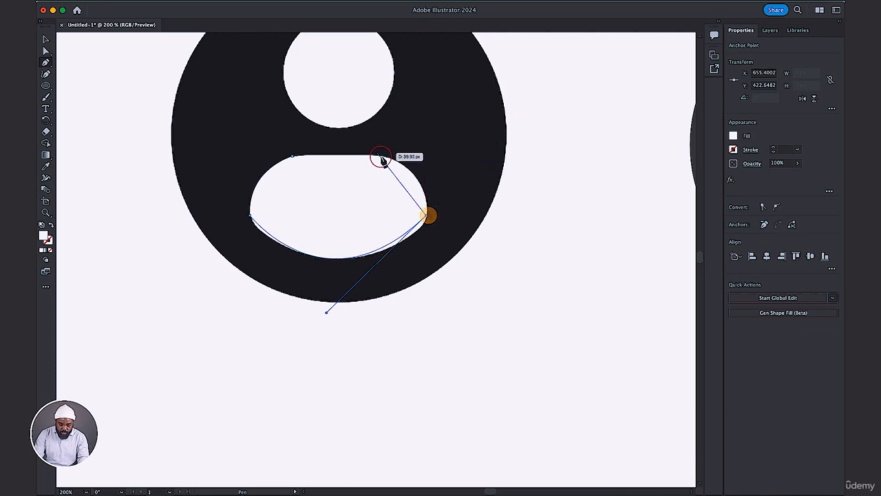
pyautogui.click(381, 157)
pyautogui.moveTo(354, 158); pyautogui.dragTo(331, 146)
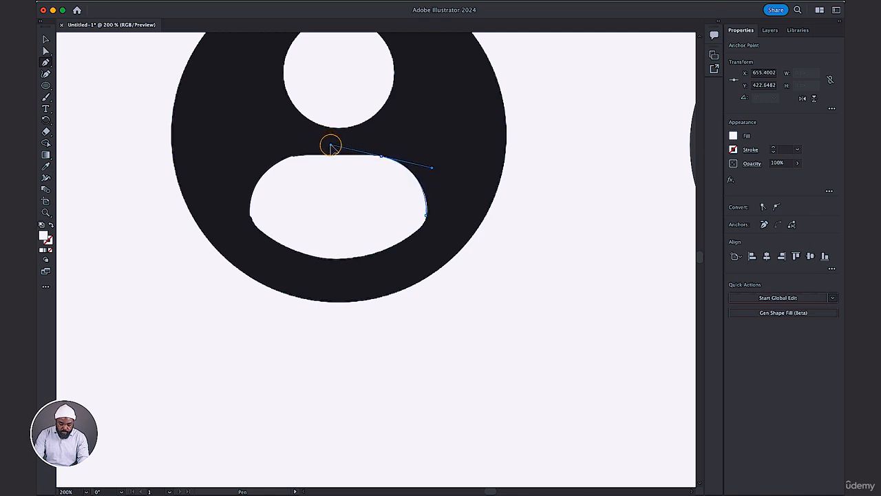
pyautogui.click(381, 157)
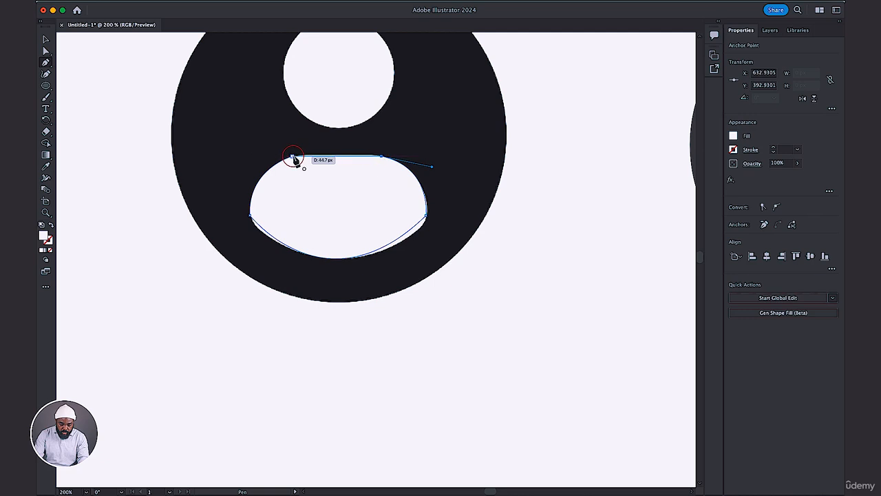
pyautogui.click(293, 158)
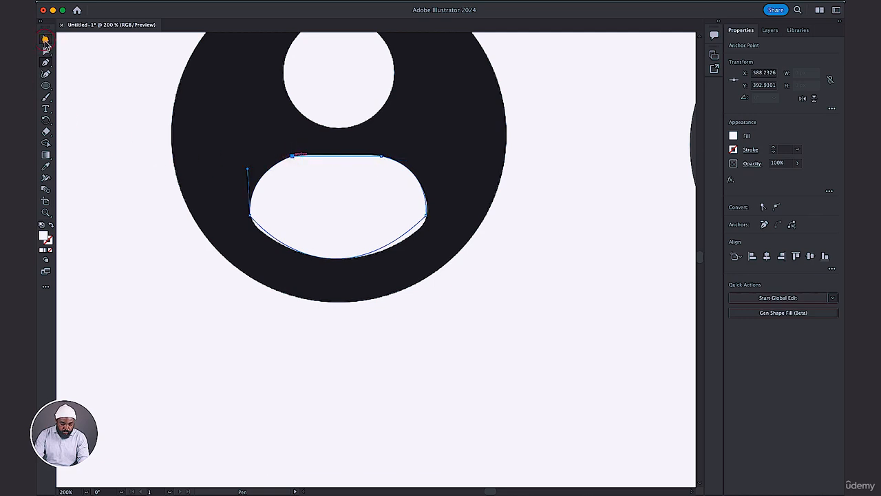
# Step: Move the traced white body shape onto the new dark circle, centered below the head
pyautogui.click(45, 39)
pyautogui.moveTo(338, 211); pyautogui.dragTo(515, 335)
pyautogui.press('a')
pyautogui.press('super+minus')
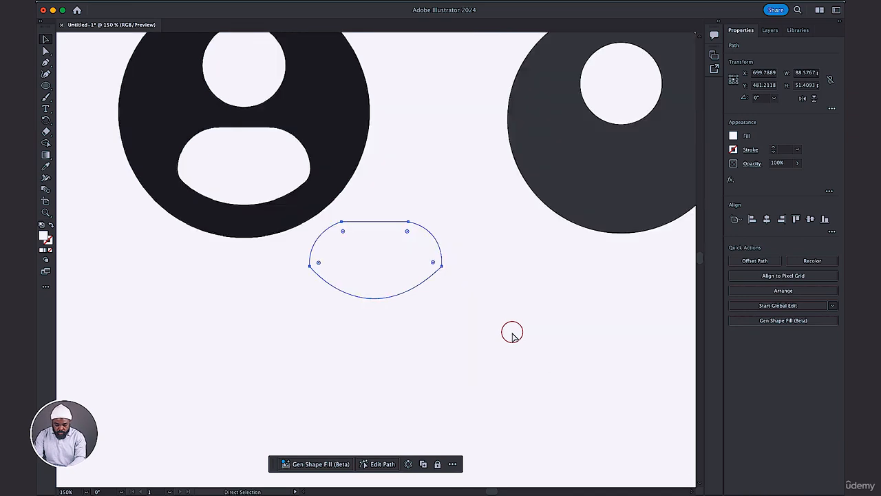
pyautogui.moveTo(388, 267); pyautogui.dragTo(628, 180)
# Step: Round the corners of the white body shape with its live corner handles until the sides flow smoothly into the bottom curve
pyautogui.press('space')
pyautogui.moveTo(532, 333); pyautogui.dragTo(381, 356)
pyautogui.press('a')
pyautogui.press('super+plus')
pyautogui.press('super+plus')
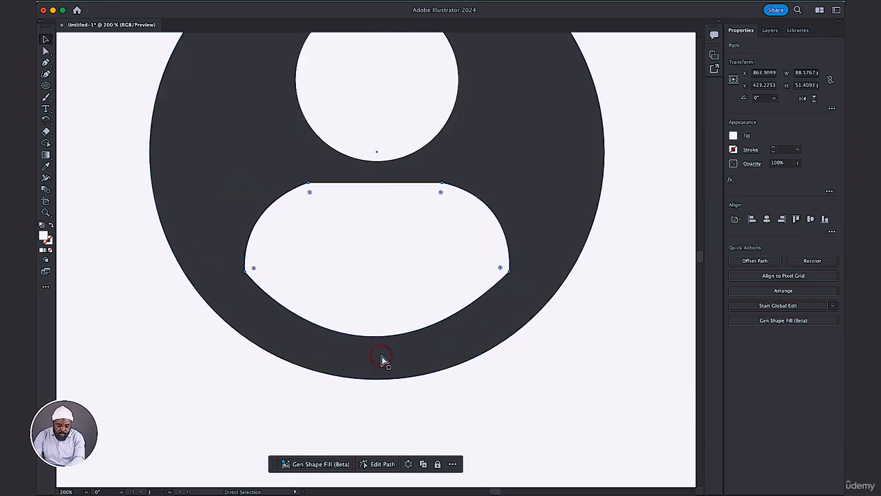
pyautogui.press('super+plus')
pyautogui.press('v')
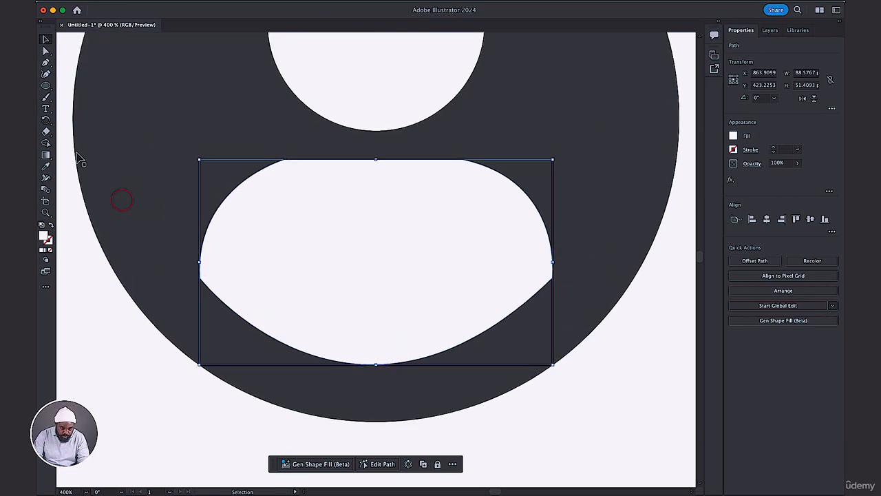
pyautogui.click(45, 51)
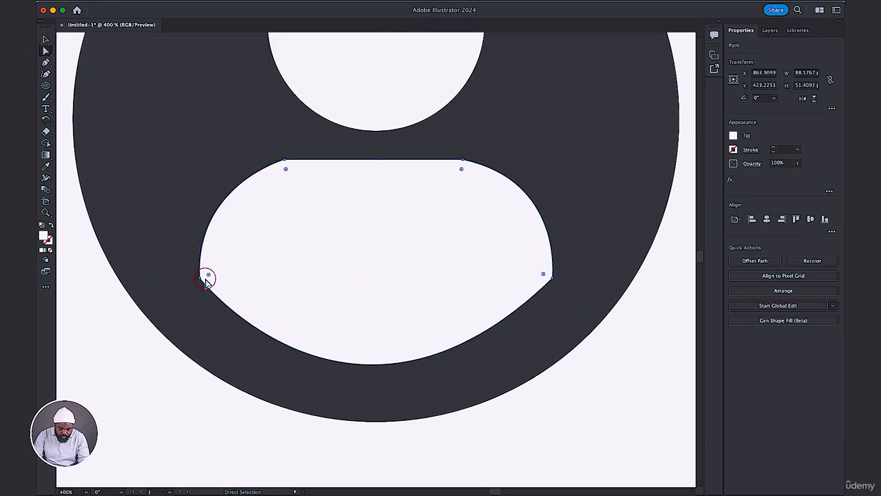
pyautogui.moveTo(232, 273); pyautogui.dragTo(244, 264)
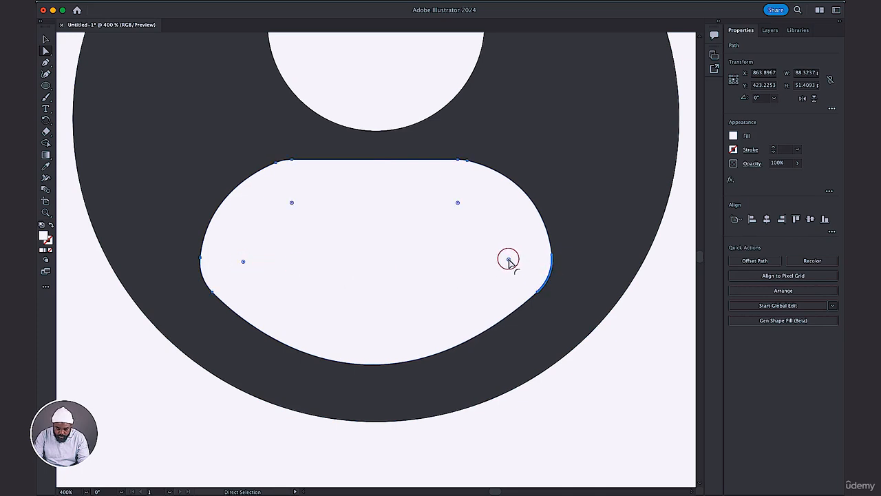
pyautogui.moveTo(505, 259); pyautogui.dragTo(489, 257)
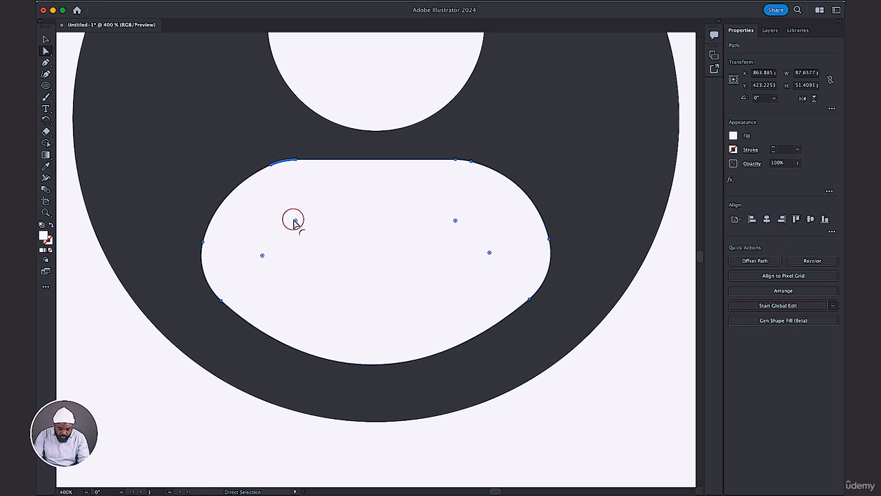
pyautogui.moveTo(294, 230); pyautogui.dragTo(297, 227)
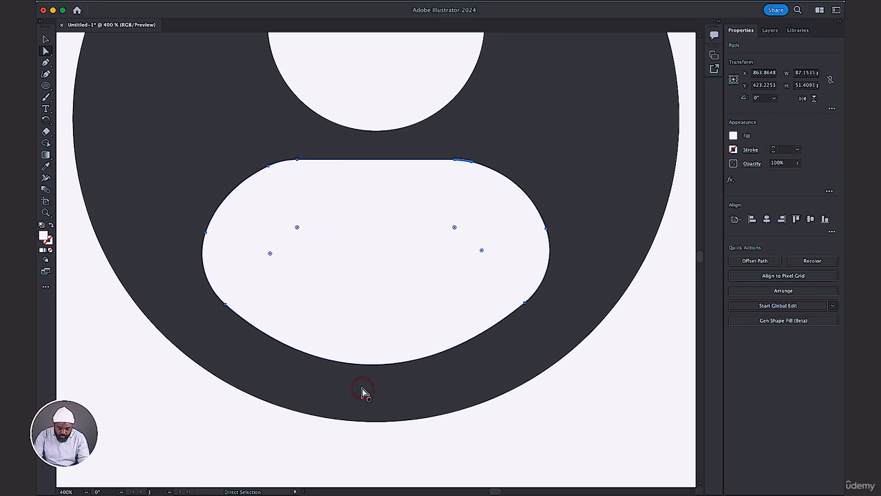
# Step: Add an anchor point at the middle of the body's bottom curve and lengthen both its direction handles to broaden the curve
pyautogui.press('p')
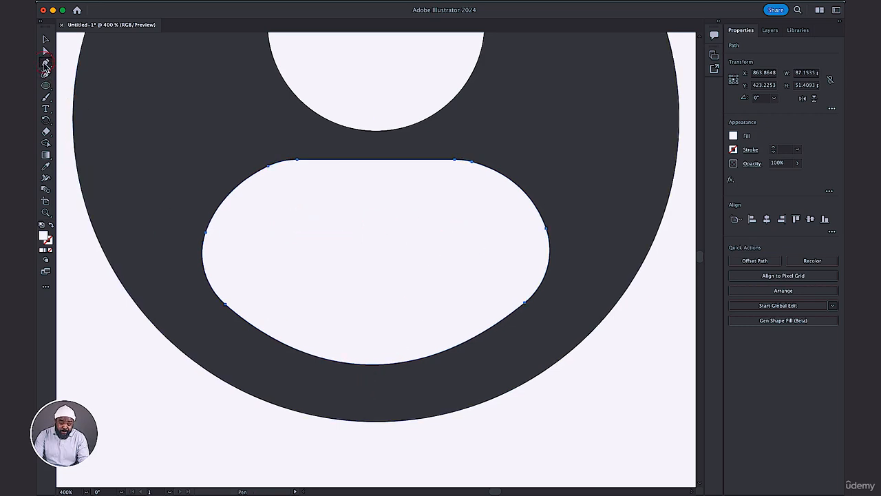
pyautogui.click(374, 362)
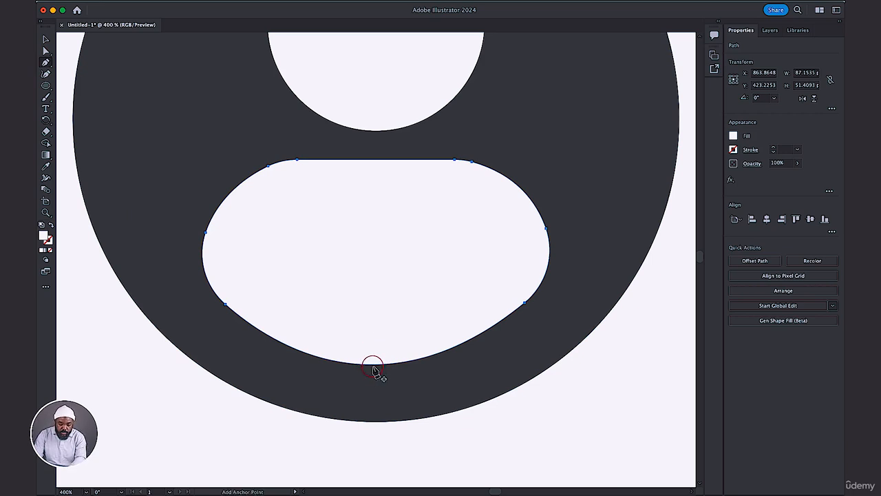
pyautogui.click(374, 364)
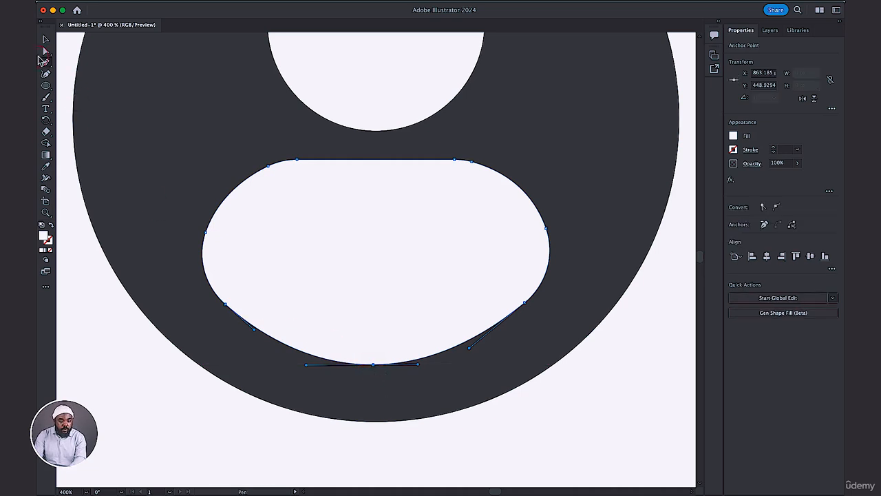
pyautogui.click(43, 51)
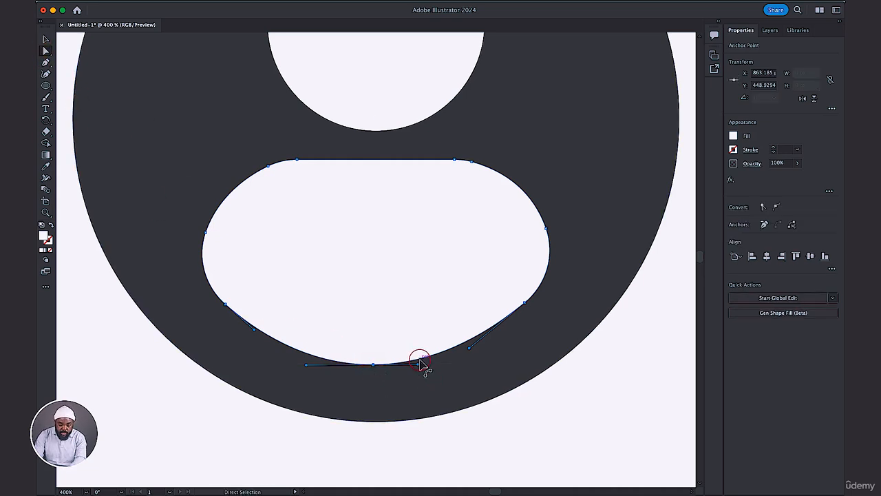
pyautogui.click(418, 365)
pyautogui.moveTo(418, 365); pyautogui.dragTo(448, 365)
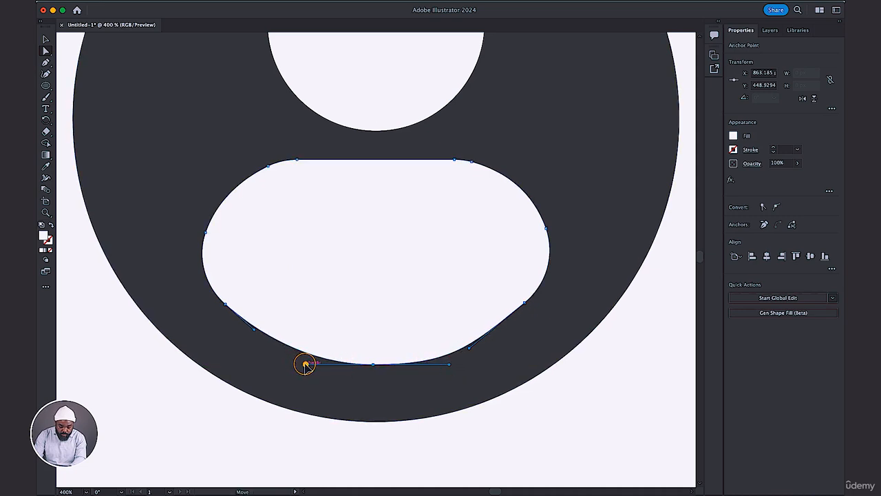
pyautogui.moveTo(306, 365); pyautogui.dragTo(287, 360)
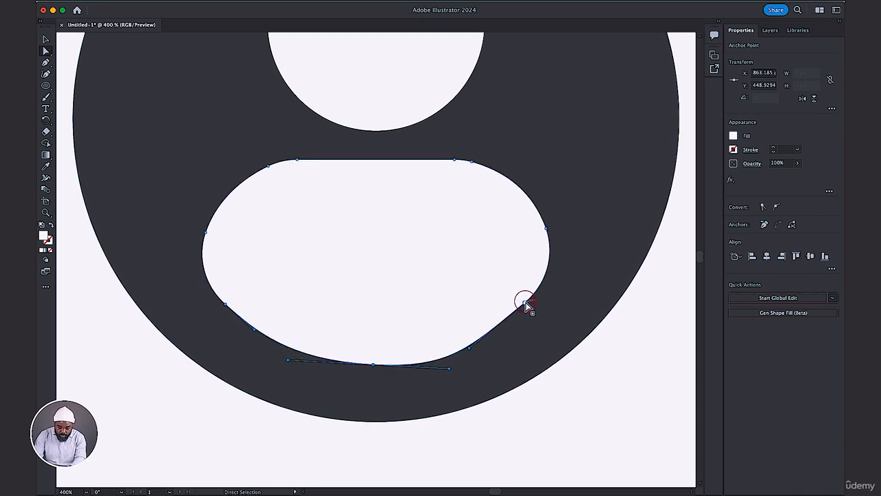
# Step: Shift the body's two lower side anchor points slightly outward and downward, and shorten the right one's lower direction handle
pyautogui.moveTo(524, 301); pyautogui.dragTo(530, 308)
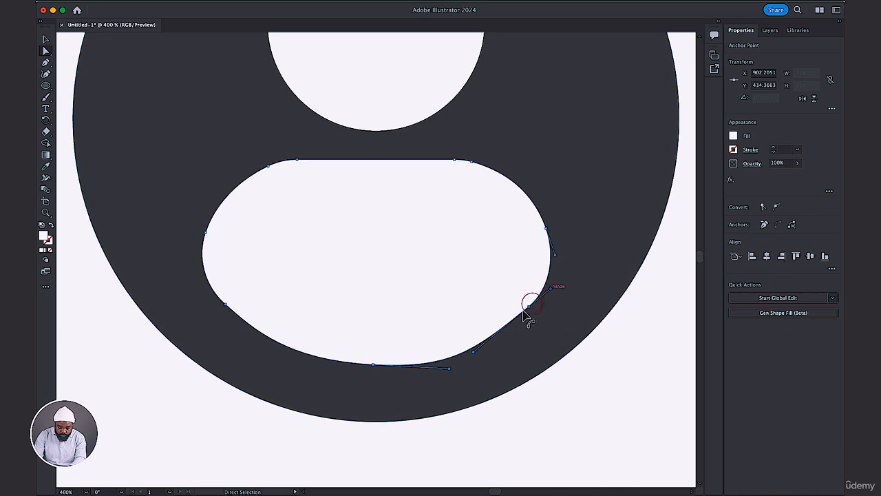
pyautogui.click(225, 307)
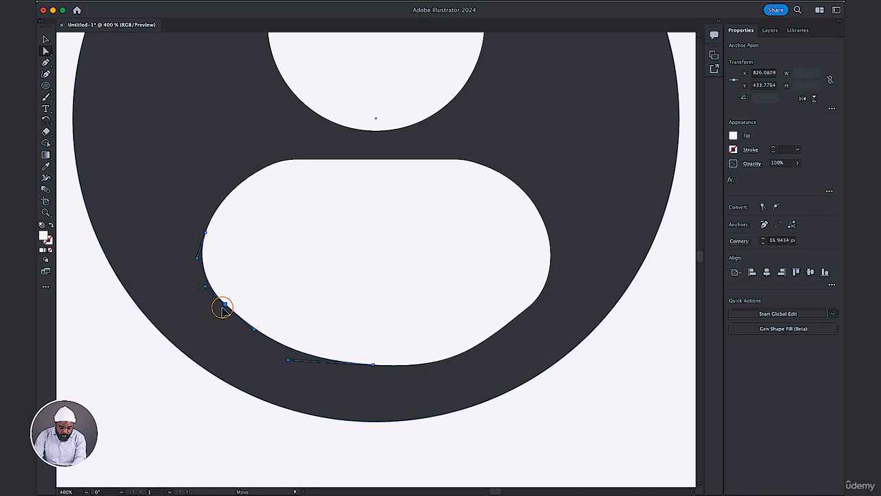
pyautogui.moveTo(222, 308); pyautogui.dragTo(221, 309)
pyautogui.click(529, 305)
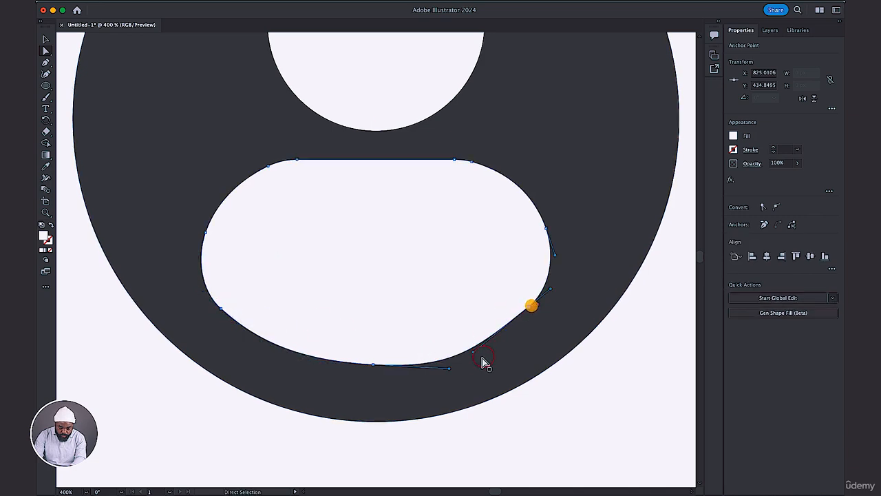
pyautogui.click(475, 353)
pyautogui.moveTo(474, 353); pyautogui.dragTo(486, 344)
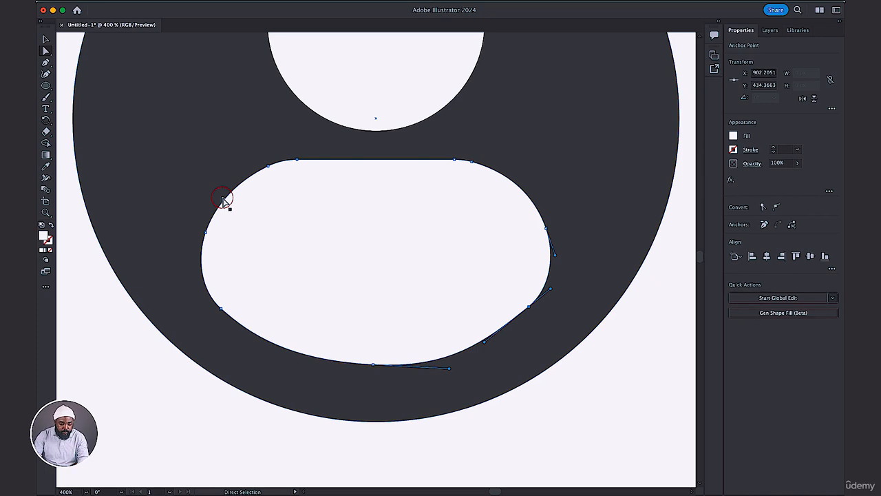
pyautogui.click(44, 39)
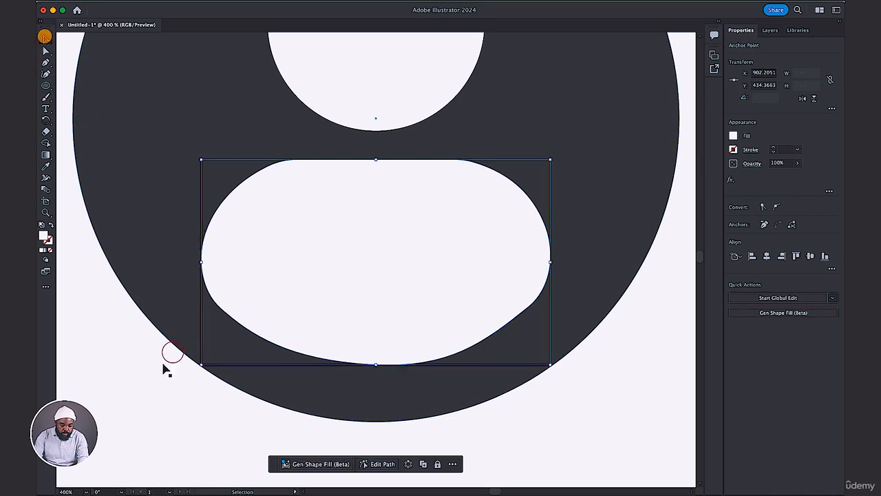
pyautogui.click(114, 382)
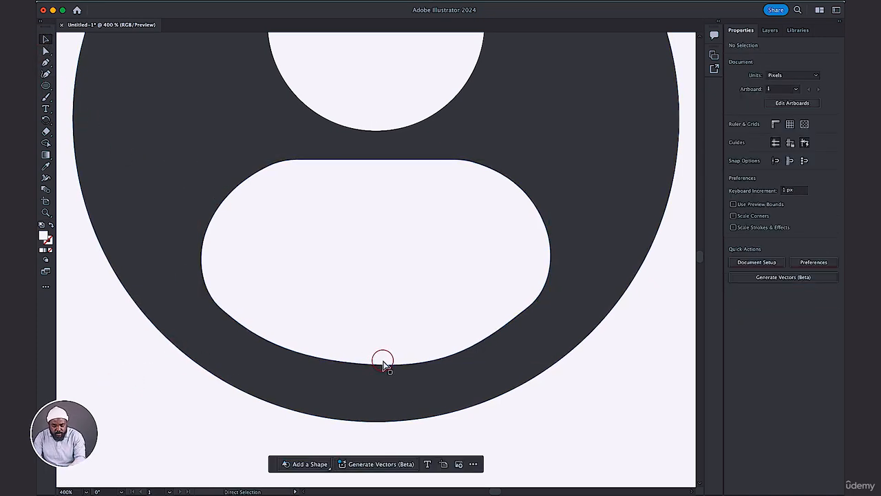
# Step: Nudge the white body shape and the white head circle a few pixels upward inside the dark circle
pyautogui.press('super+minus')
pyautogui.press('super+minus')
pyautogui.press('super+minus')
pyautogui.press('super+minus')
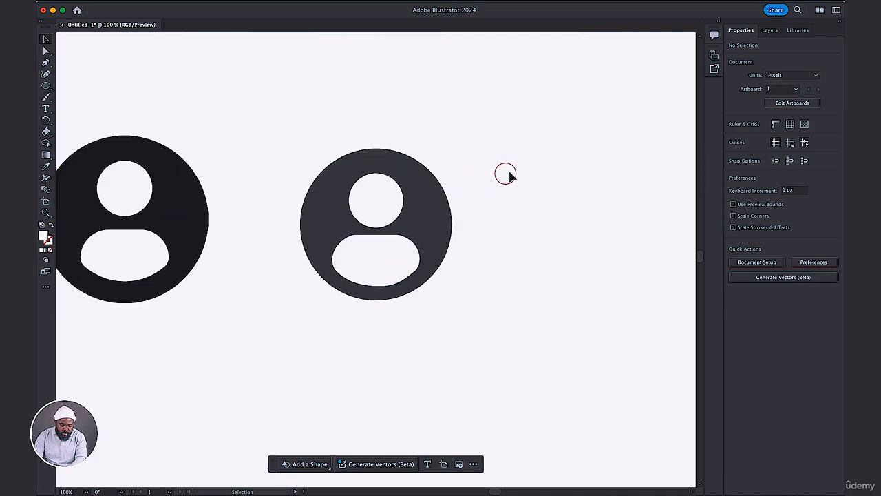
pyautogui.click(387, 266)
pyautogui.press('Up')
pyautogui.press('Up')
pyautogui.press('Up')
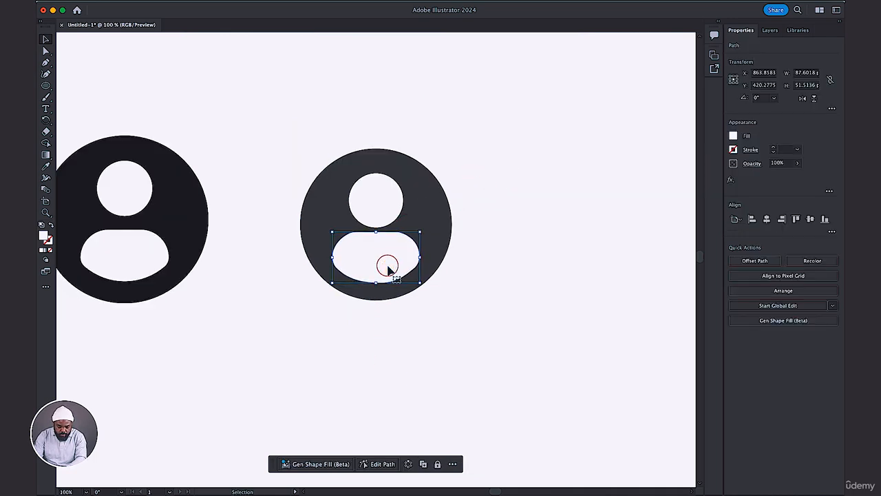
pyautogui.click(382, 203)
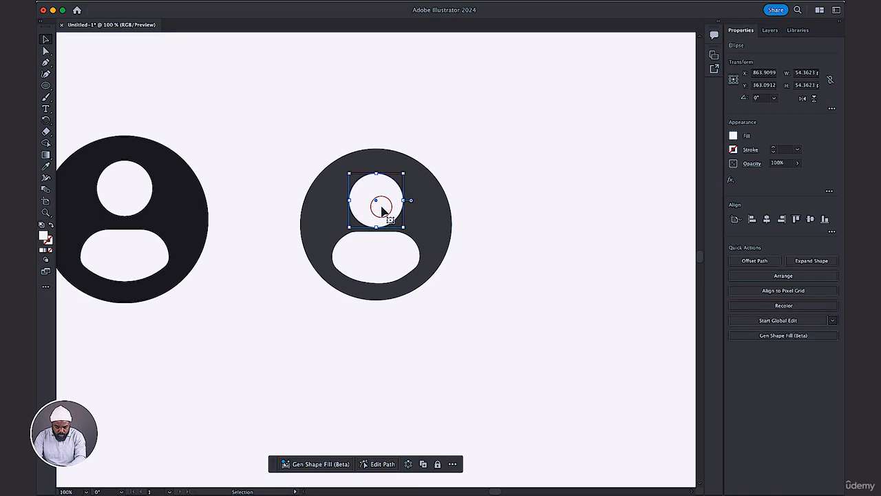
pyautogui.press('Up')
pyautogui.press('Up')
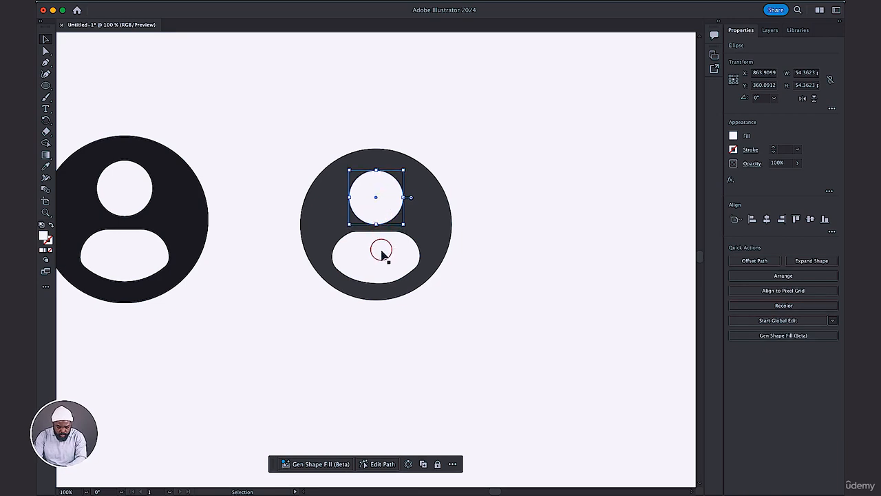
pyautogui.click(382, 252)
pyautogui.press('Up')
pyautogui.press('Up')
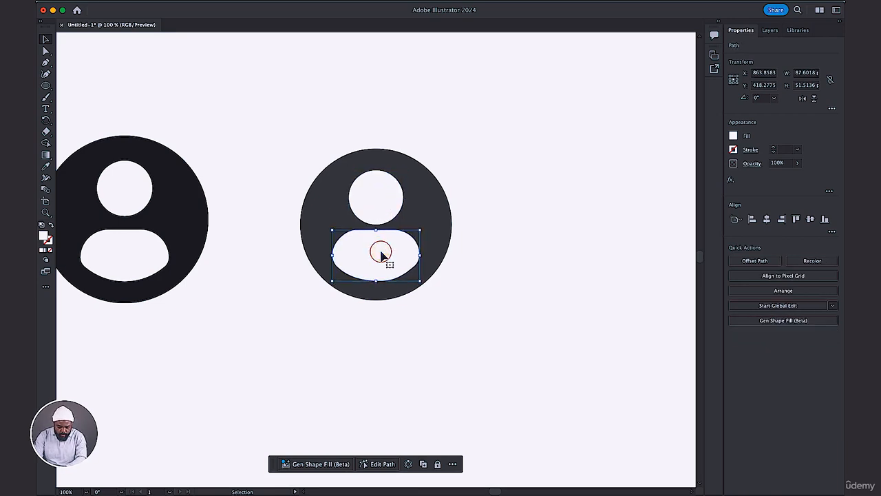
pyautogui.click(501, 177)
# Step: Try to enlarge the dark outer circle behind the head and body
pyautogui.click(442, 206)
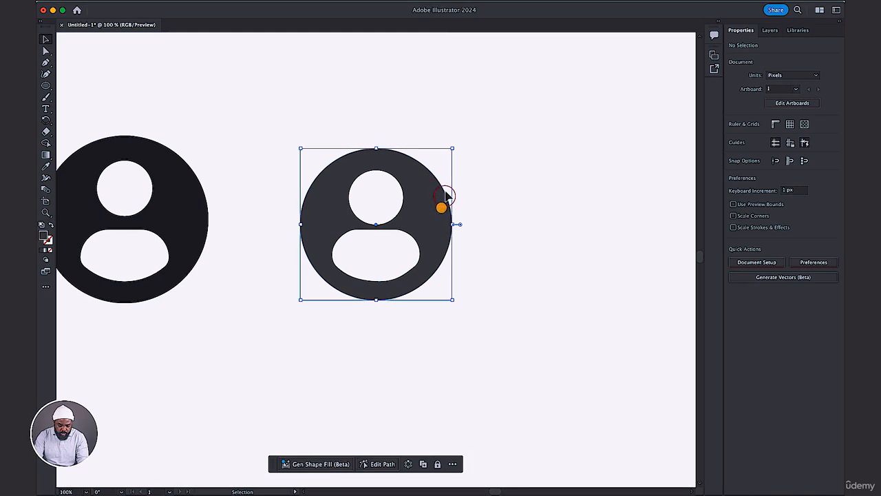
pyautogui.moveTo(450, 147); pyautogui.dragTo(498, 125)
pyautogui.press('super+z')
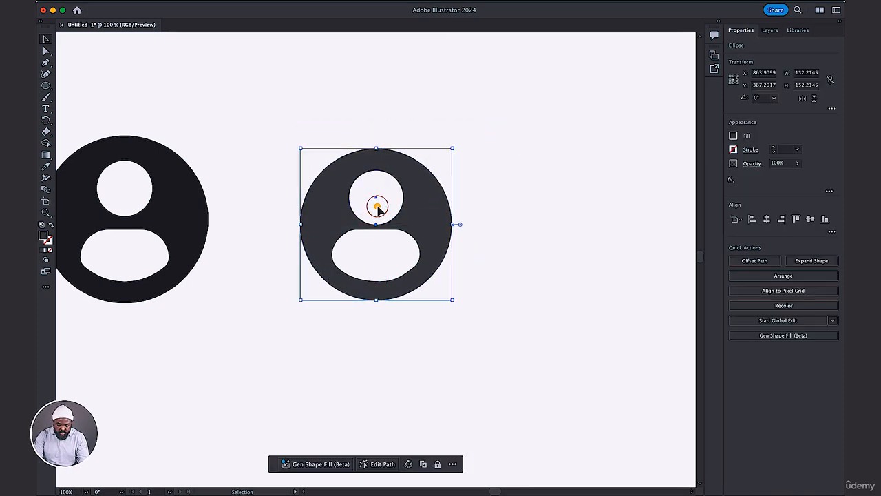
# Step: Fine-tune the vertical positions of the head circle and the body shape within the dark circle
pyautogui.click(378, 208)
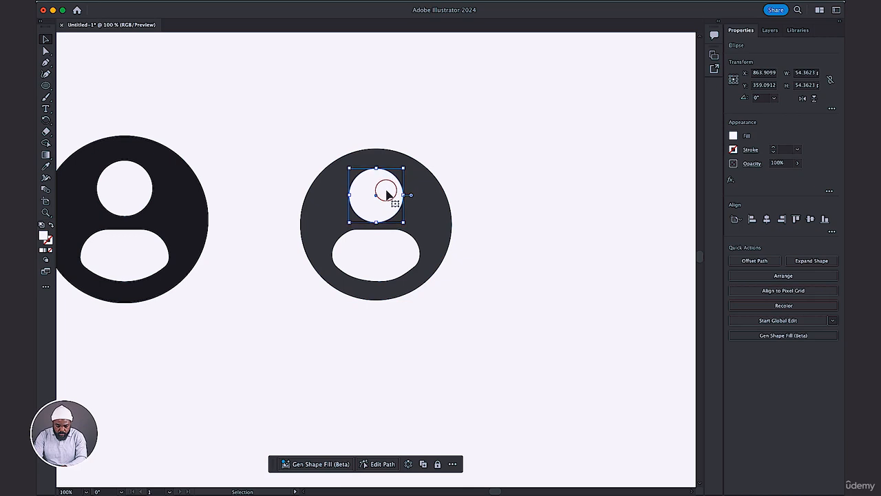
pyautogui.click(379, 250)
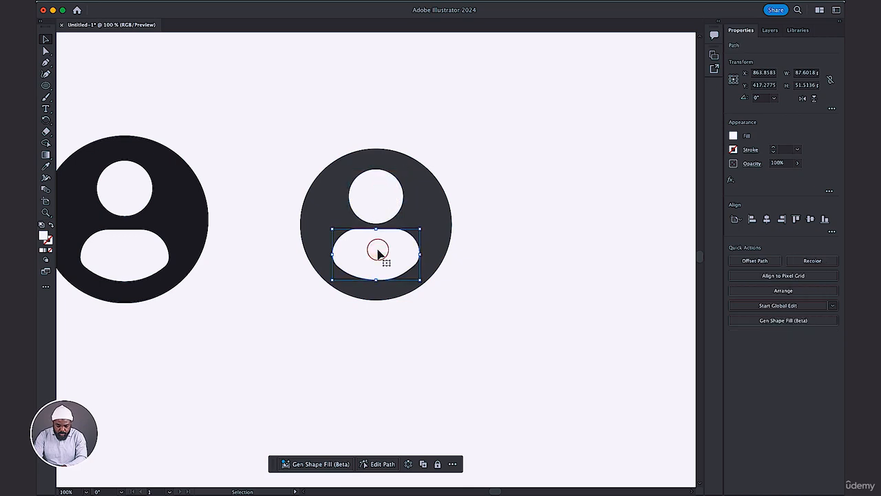
pyautogui.click(497, 183)
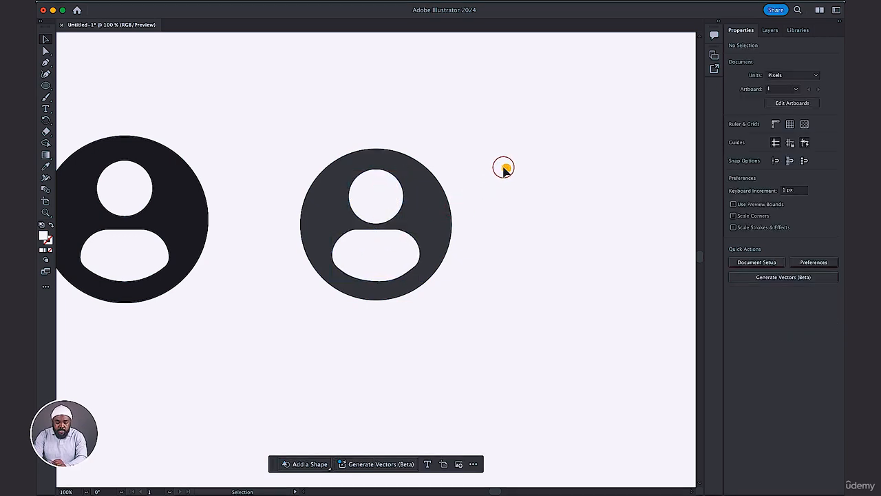
# Step: Select the dark circle, head and body, and cut the head and body out of the circle with Shape Builder
pyautogui.moveTo(492, 131); pyautogui.dragTo(254, 351)
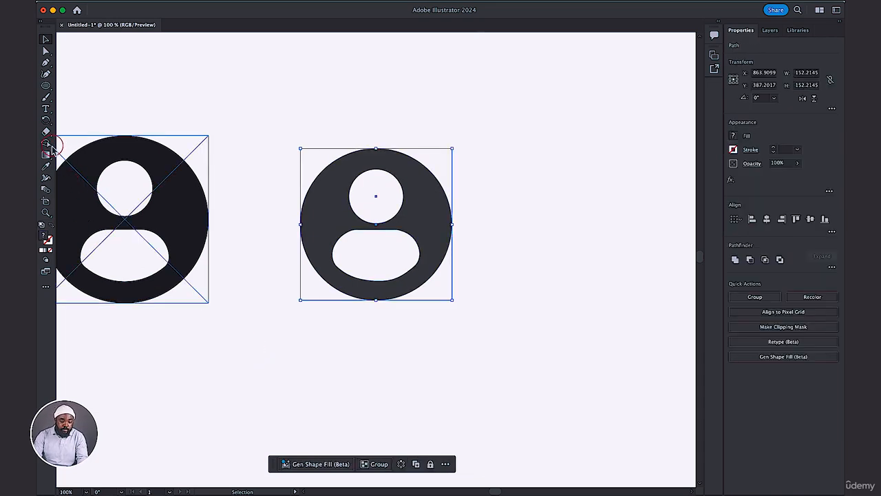
pyautogui.click(48, 145)
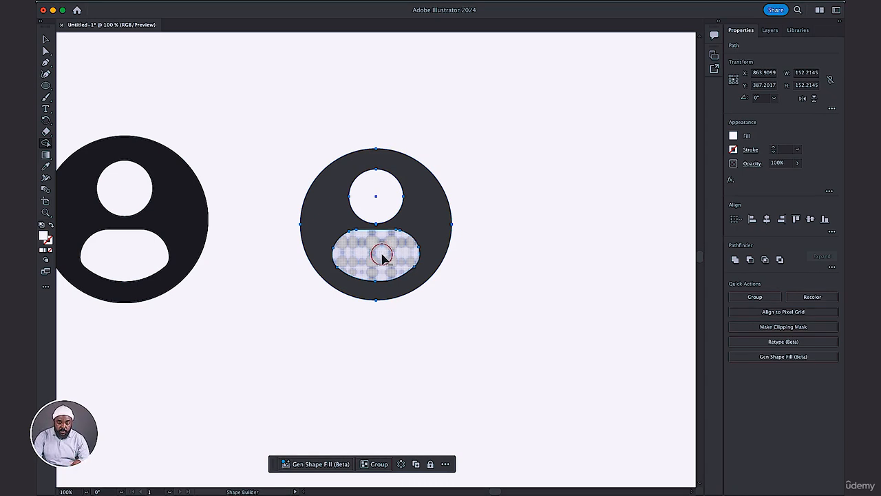
pyautogui.click(382, 255)
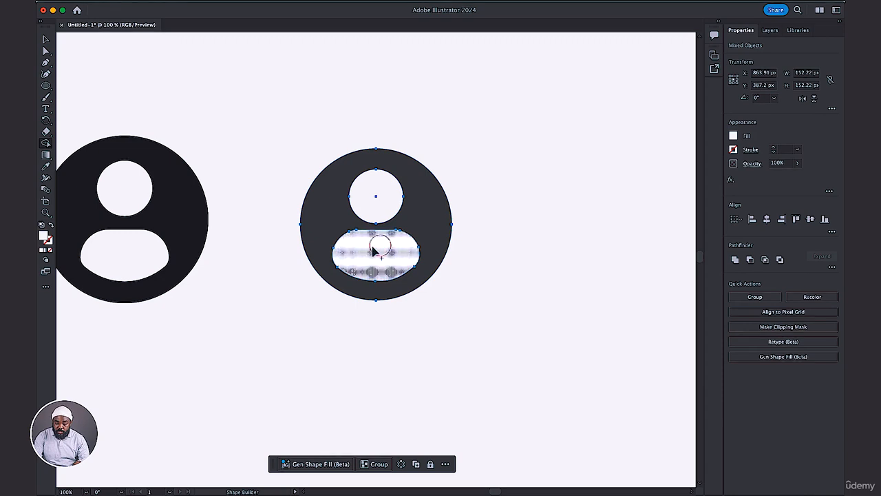
pyautogui.keyDown('alt'); pyautogui.click(378, 187); pyautogui.keyUp('alt')
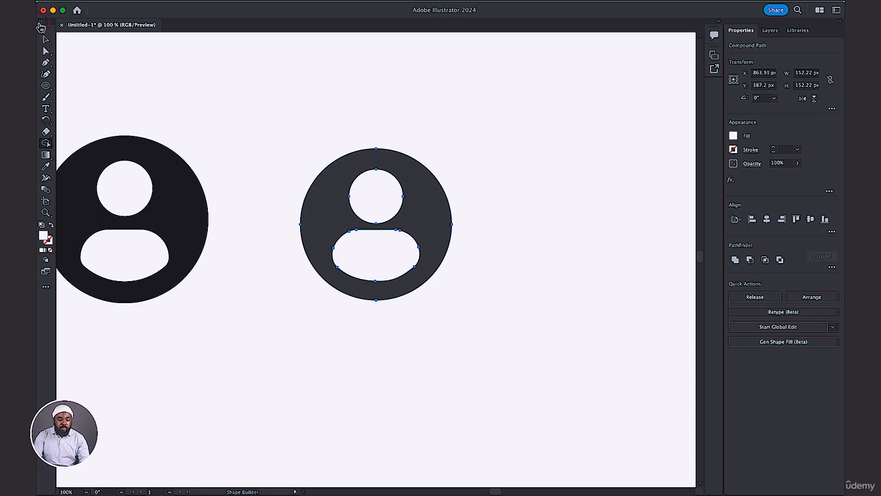
# Step: Move the cut-out icon around the canvas and place it beside the reference icon with their top edges aligned
pyautogui.click(45, 40)
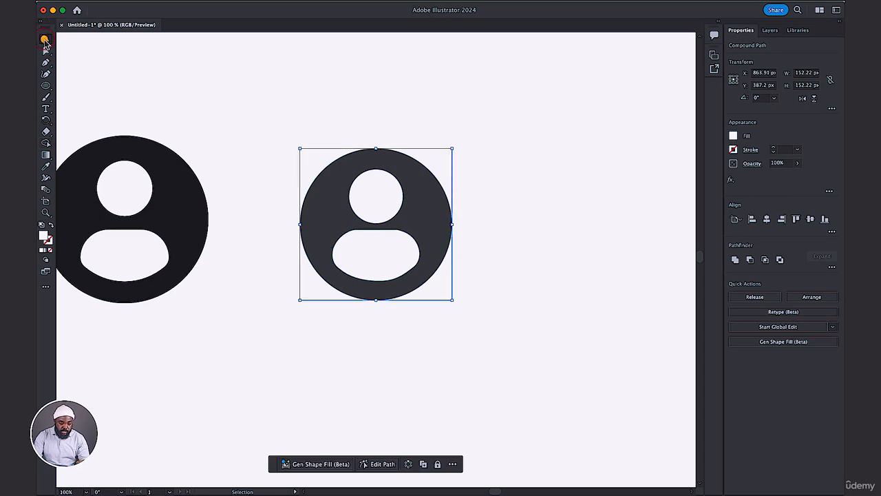
pyautogui.click(610, 153)
pyautogui.moveTo(417, 211); pyautogui.dragTo(378, 170)
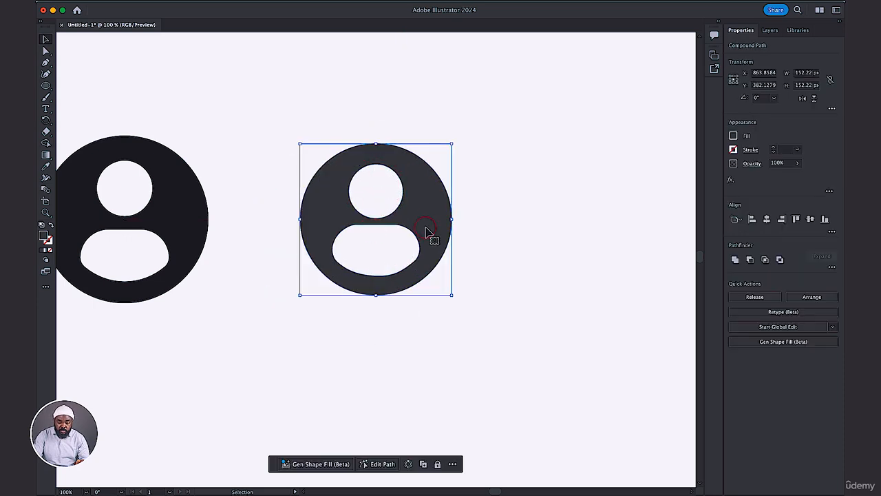
pyautogui.moveTo(427, 219)
pyautogui.mouseDown()
pyautogui.moveTo(244, 229)
pyautogui.moveTo(425, 204)
pyautogui.mouseUp()
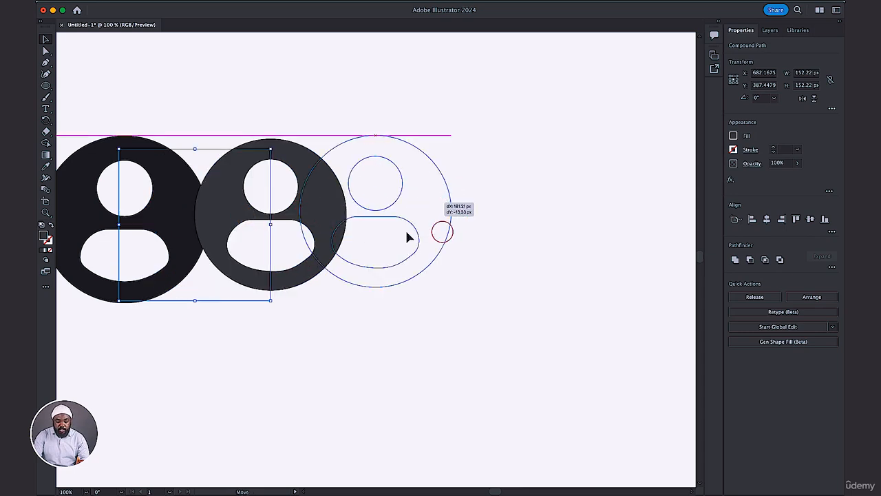
# Step: Change the cut-out icon's fill from dark grey to a medium-dark blue with the Color Picker
pyautogui.doubleClick(43, 236)
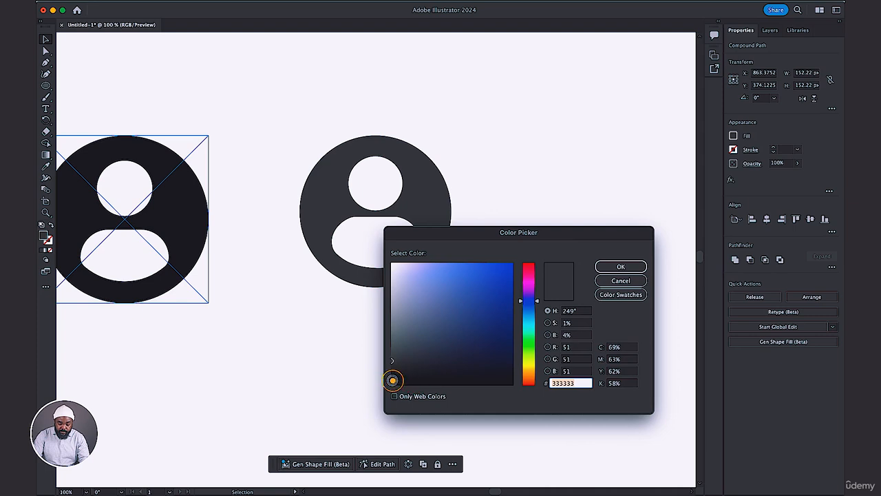
pyautogui.click(392, 381)
pyautogui.click(502, 299)
pyautogui.click(505, 270)
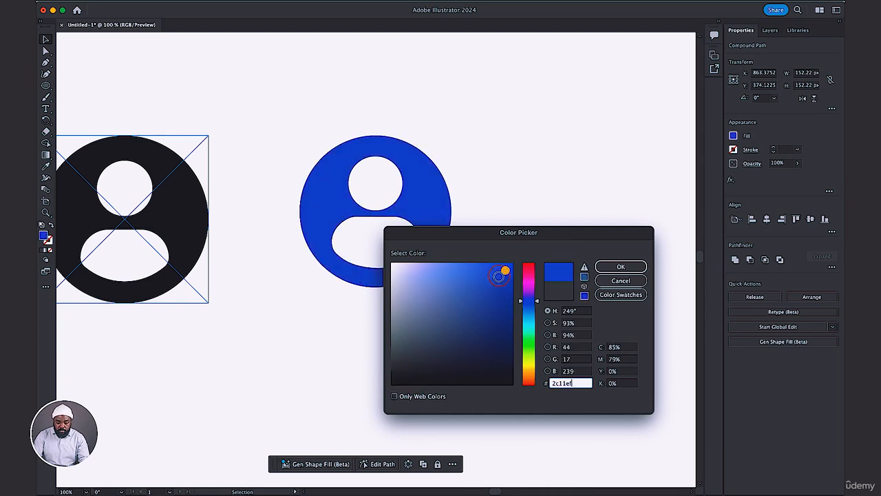
pyautogui.click(496, 279)
pyautogui.click(490, 310)
pyautogui.click(528, 306)
pyautogui.click(472, 312)
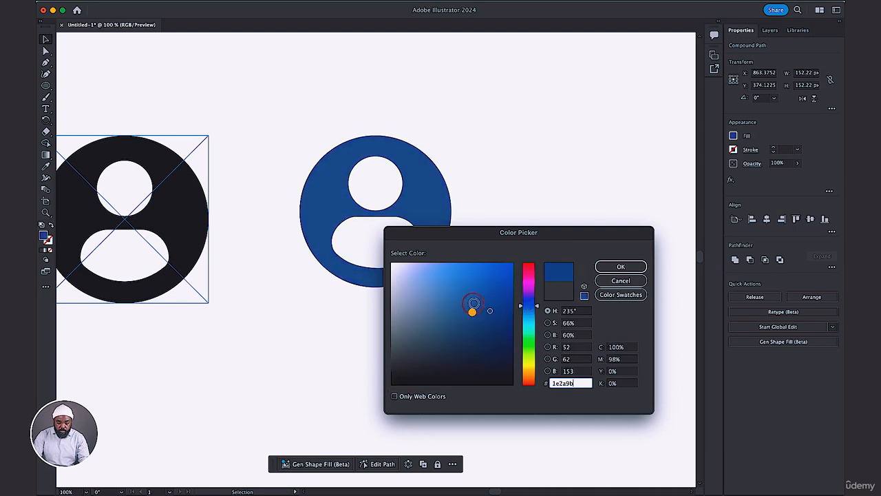
pyautogui.click(528, 304)
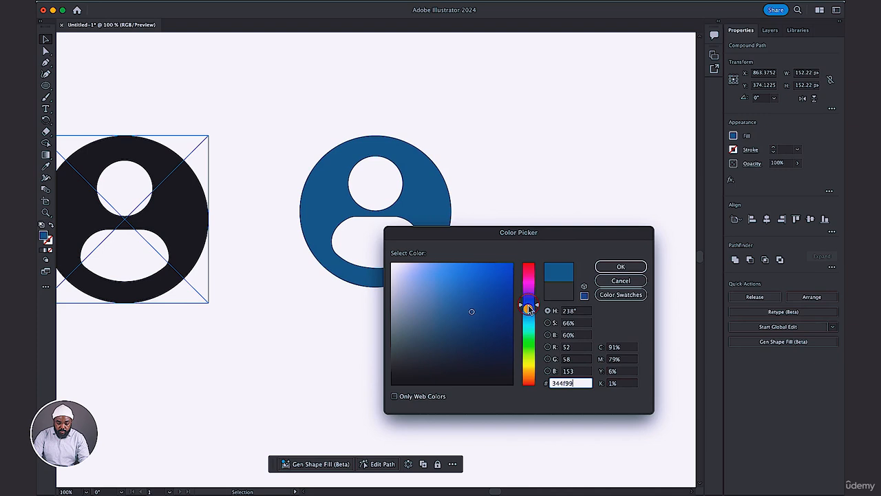
pyautogui.click(613, 267)
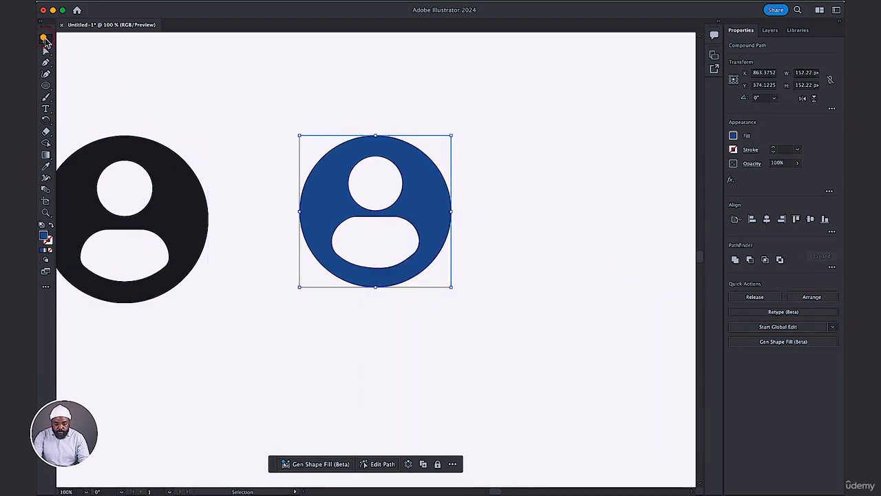
pyautogui.click(493, 199)
# Step: Select the blue profile icon and scale it by its lower-right corner
pyautogui.press('super+minus')
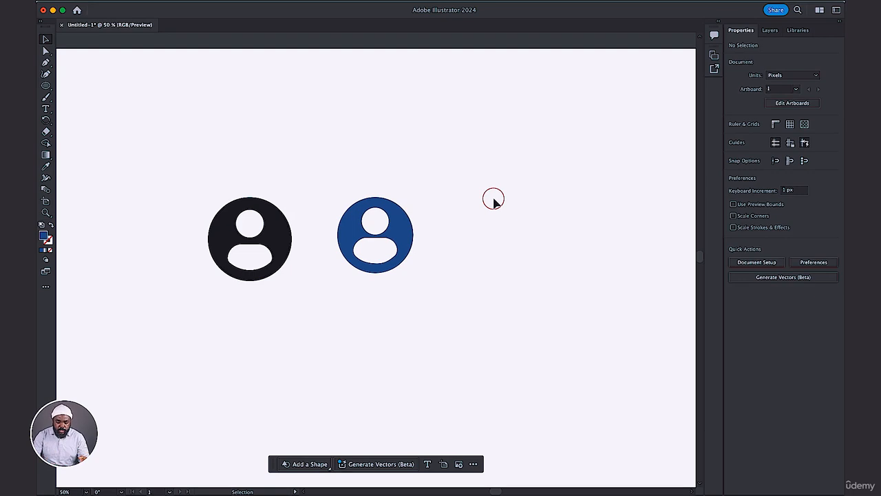
pyautogui.click(378, 236)
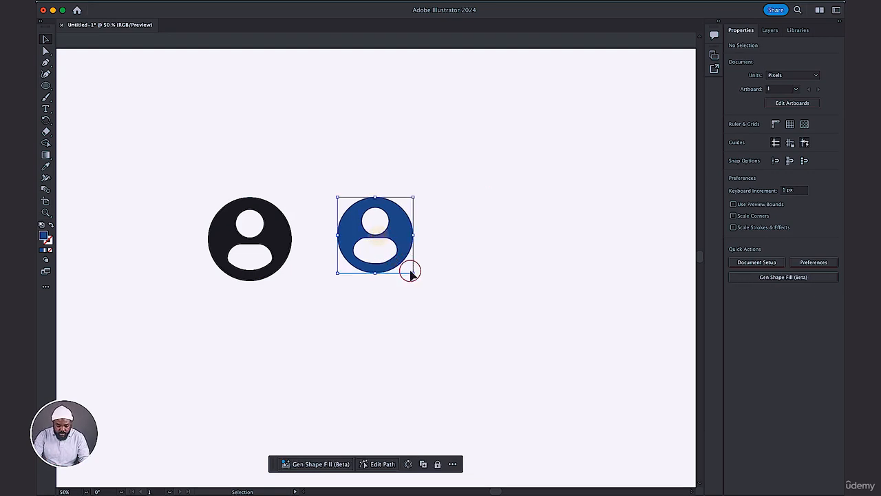
pyautogui.moveTo(411, 272); pyautogui.dragTo(405, 242)
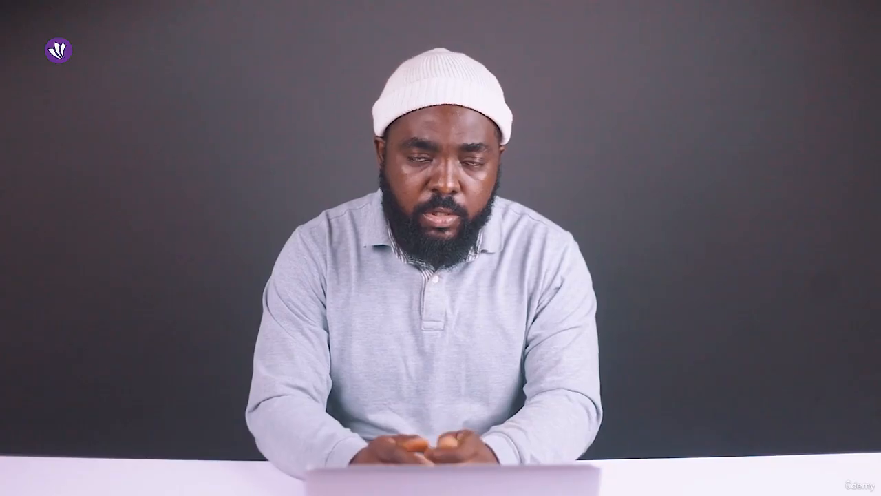